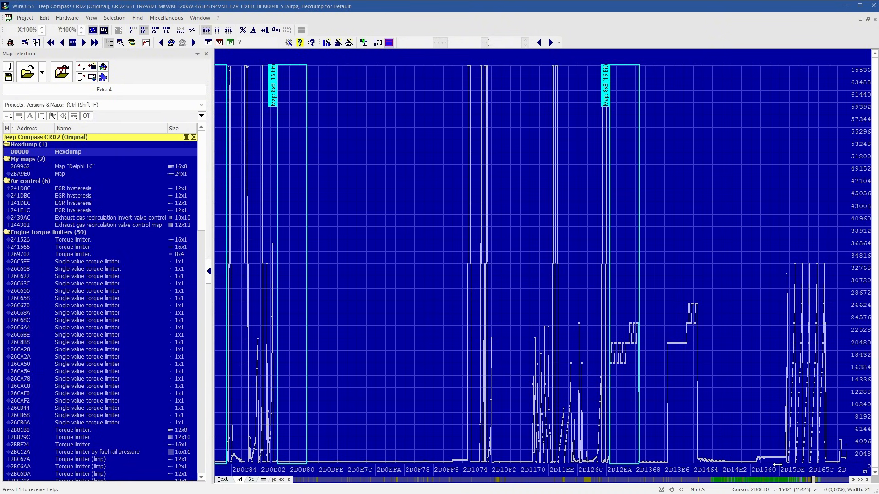
Filter the project's map list to the maps whose names contain a period.
{"action": "left_click_drag", "start_coordinate": [817, 481], "coordinate": [712, 486]}
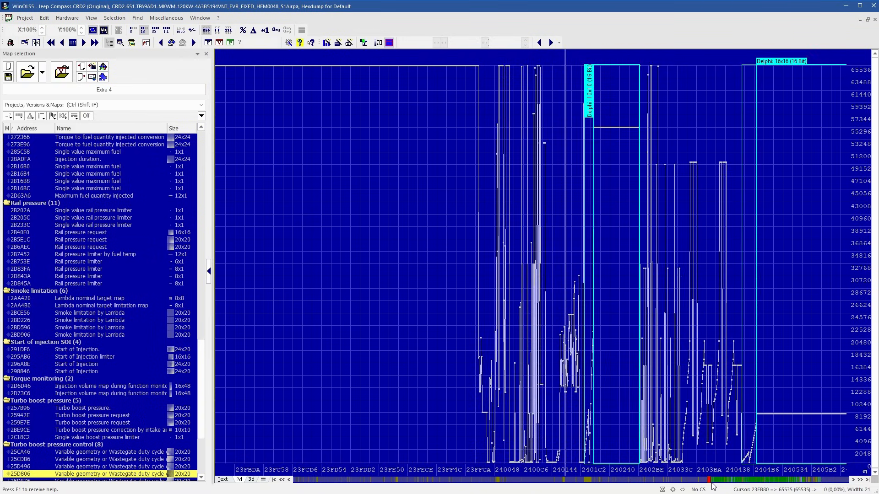
{"action": "left_click", "coordinate": [722, 486]}
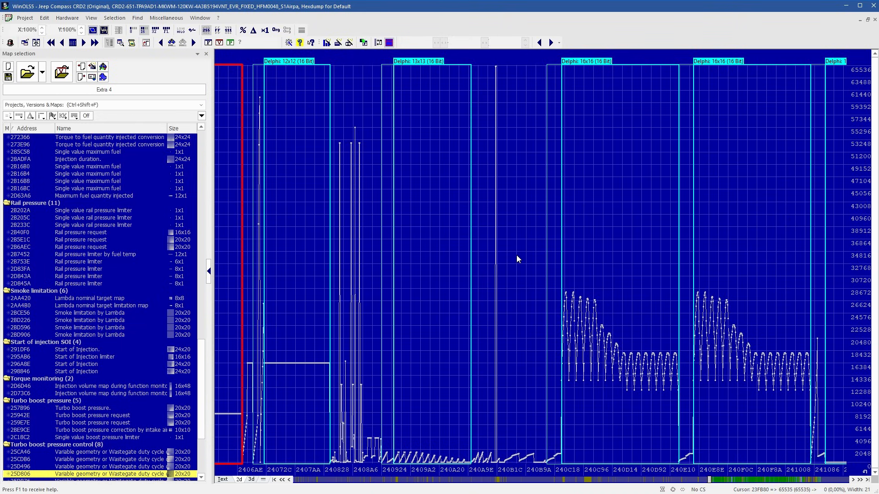
{"action": "left_click", "coordinate": [30, 106]}
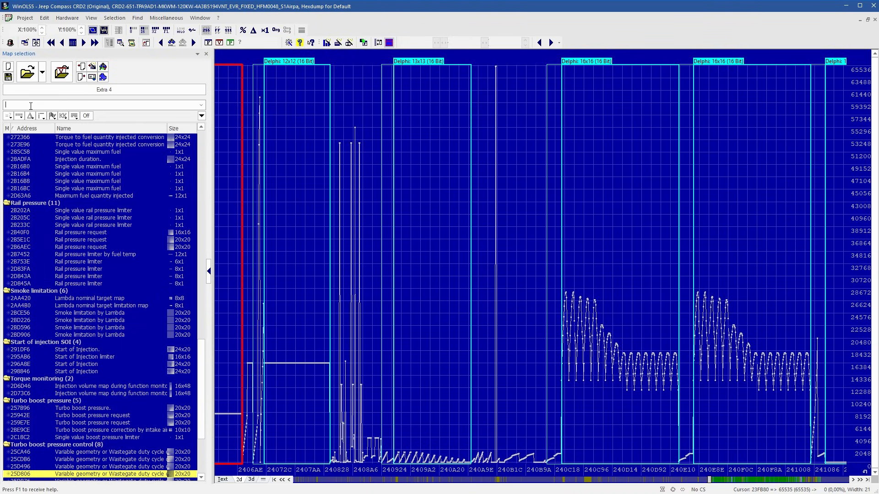
{"action": "type", "text": "."}
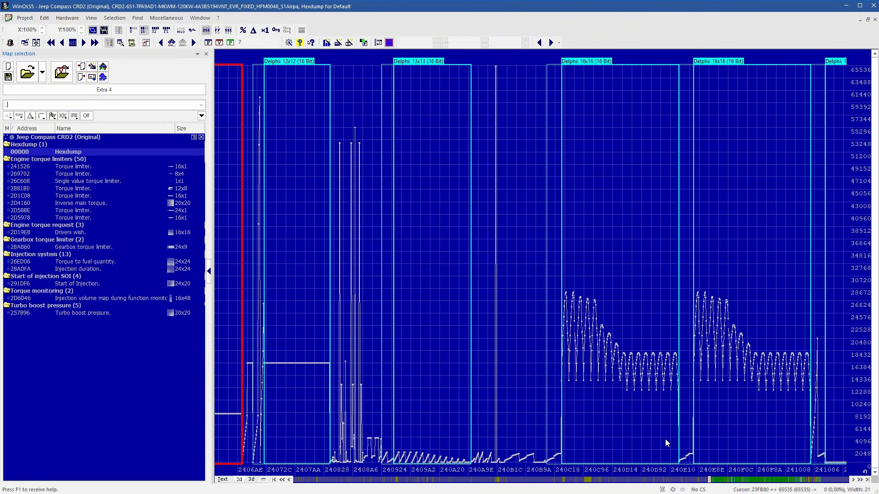
Open the 16x1 torque limiter at 241526 and increase its values from 2000 to 5050 RPM by 7 percent.
{"action": "left_click", "coordinate": [753, 483]}
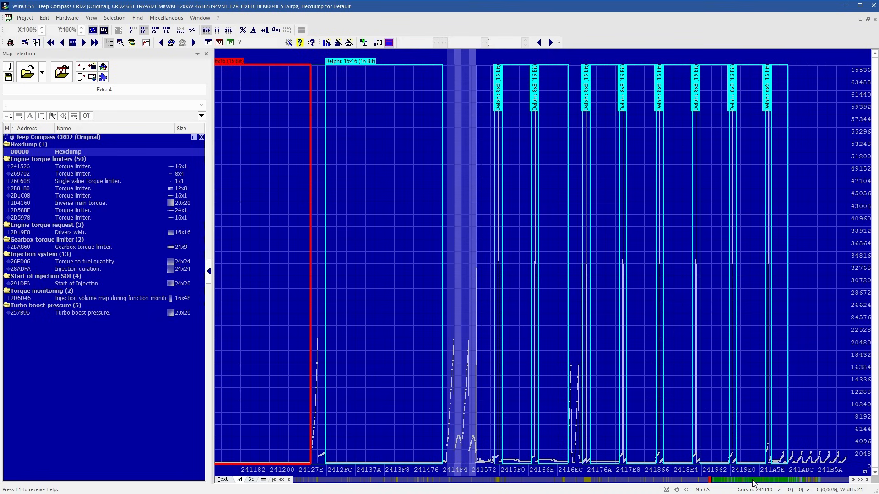
{"action": "double_click", "coordinate": [458, 440]}
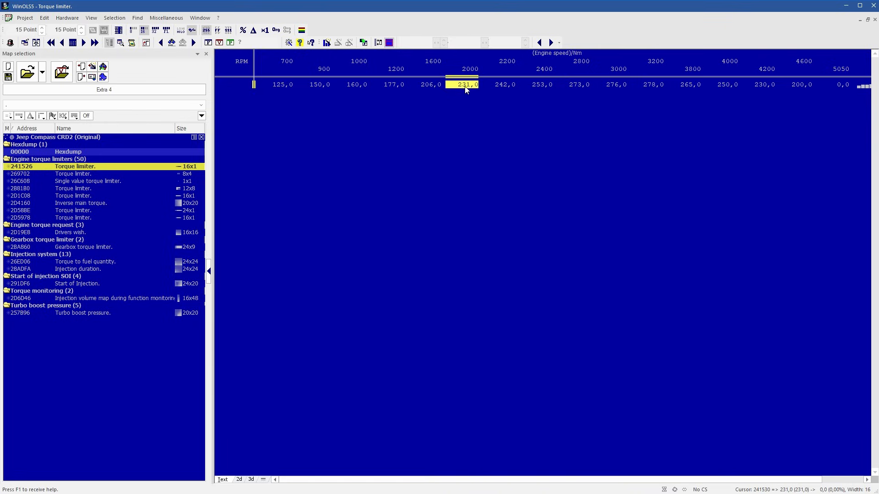
{"action": "left_click_drag", "start_coordinate": [464, 86], "coordinate": [813, 92]}
{"action": "key", "text": "shift+Right"}
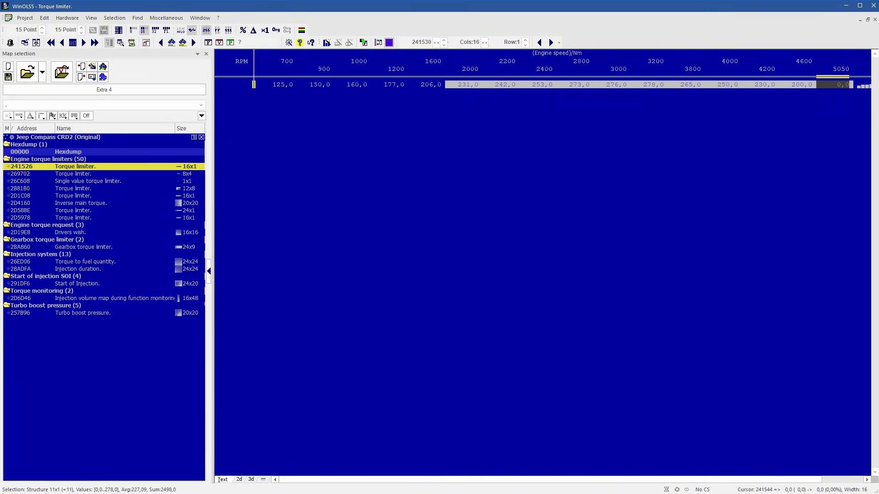
{"action": "key", "text": "plus"}
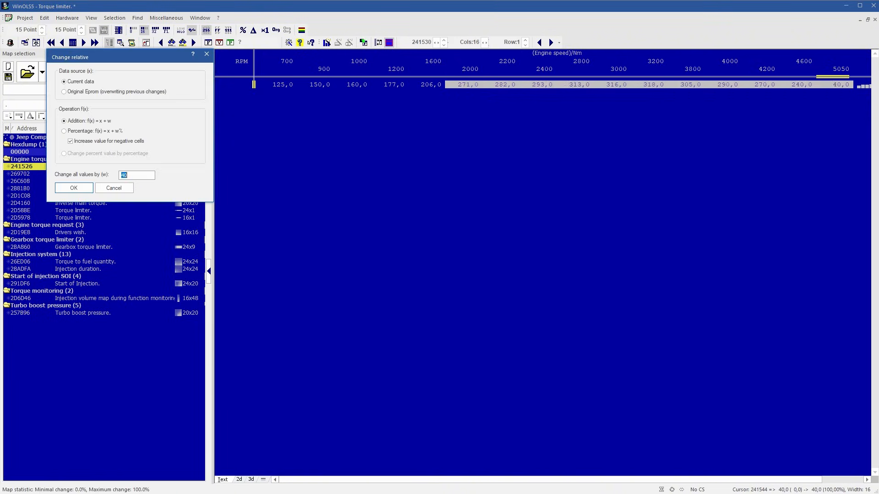
{"action": "type", "text": "7"}
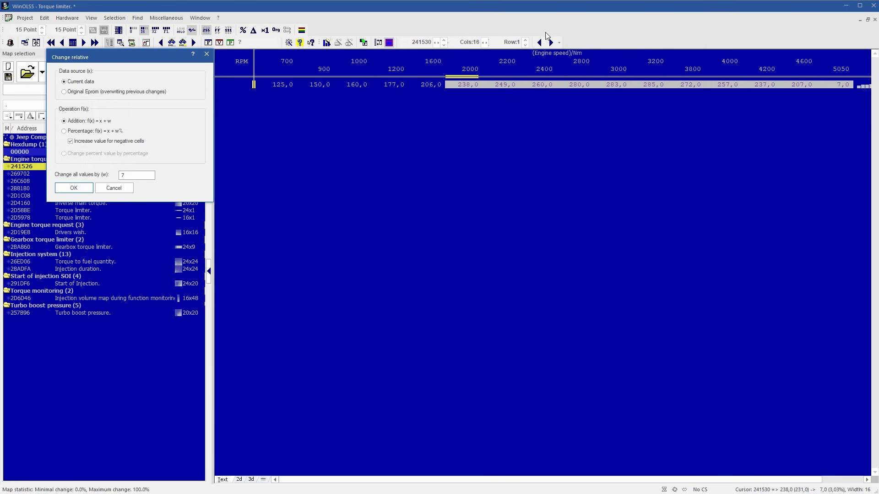
{"action": "left_click", "coordinate": [83, 131]}
{"action": "left_click", "coordinate": [85, 188]}
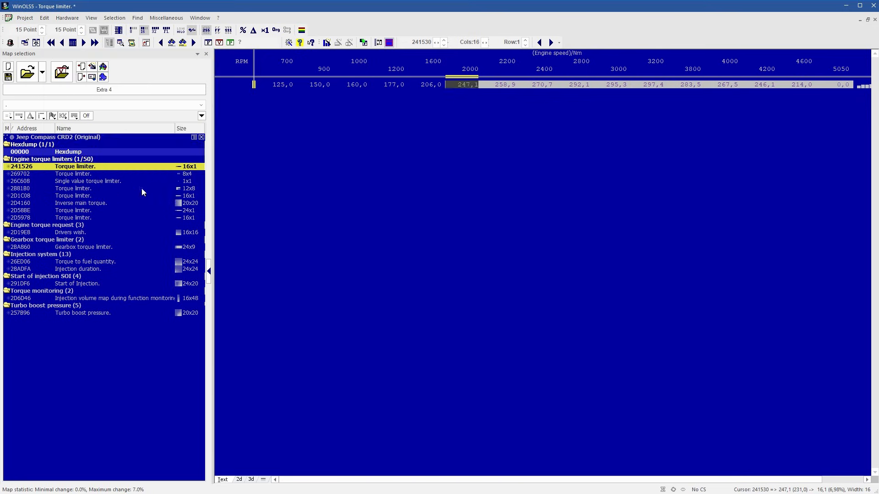
{"action": "left_click", "coordinate": [384, 199]}
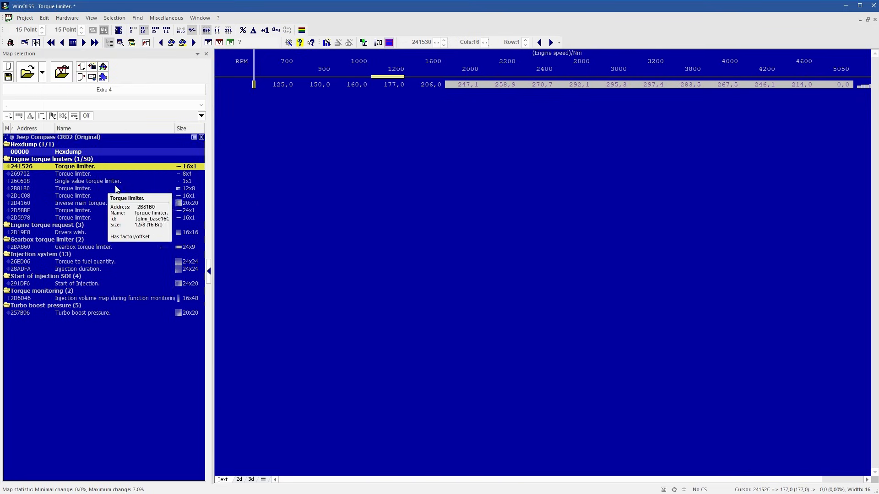
Return to the hexdump and browse its graph forward from the edited torque limiter to the turbo boost pressure map.
{"action": "left_click", "coordinate": [108, 169]}
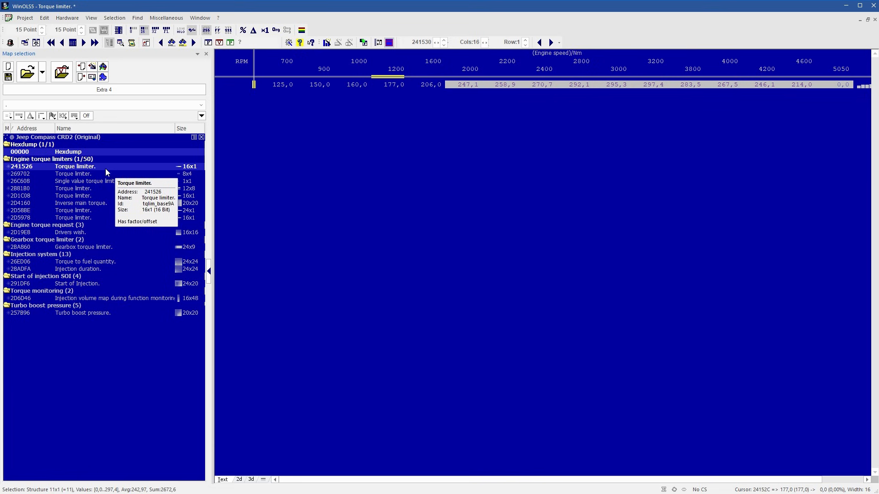
{"action": "left_click", "coordinate": [91, 152]}
{"action": "left_click", "coordinate": [524, 352]}
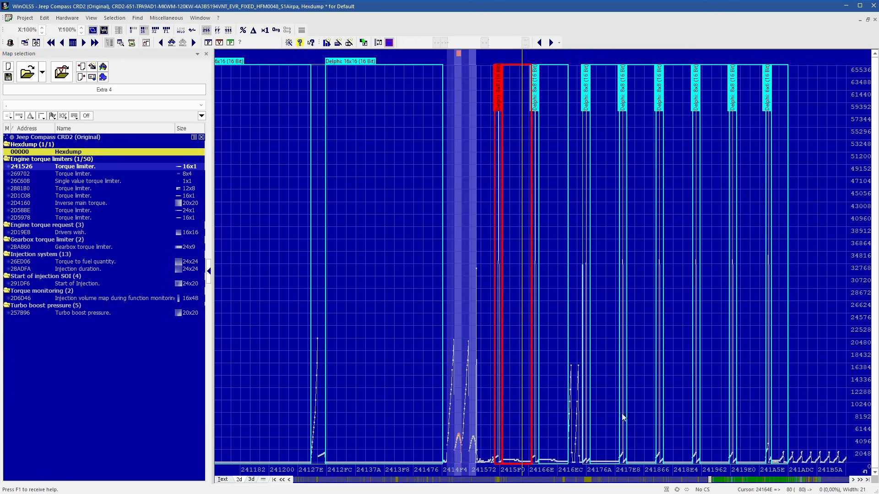
{"action": "left_click", "coordinate": [793, 481]}
{"action": "left_click", "coordinate": [793, 482]}
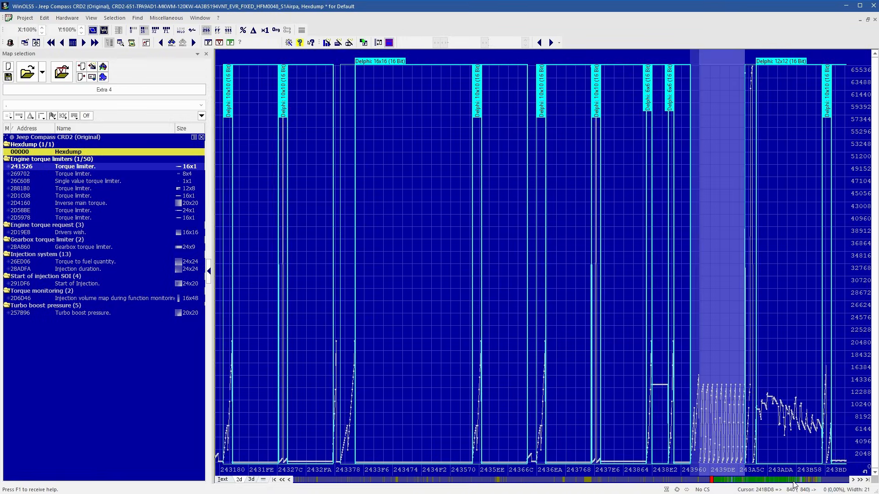
{"action": "left_click", "coordinate": [793, 481]}
{"action": "left_click", "coordinate": [783, 480]}
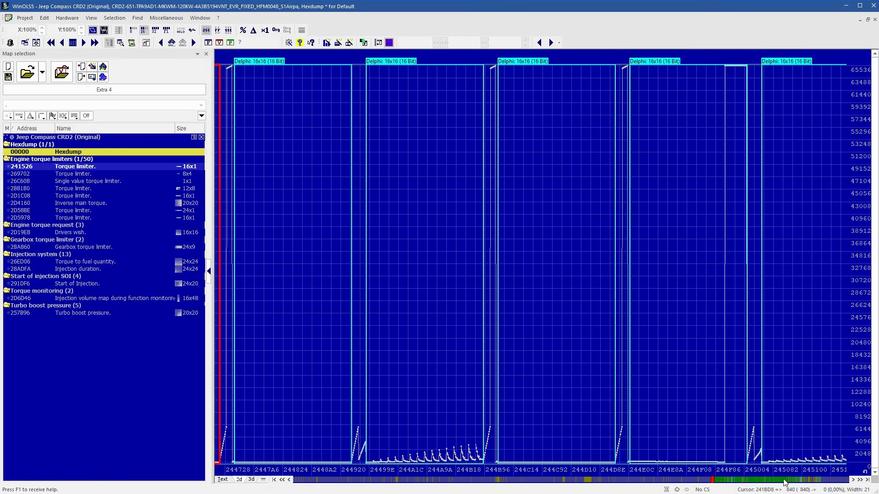
{"action": "left_click", "coordinate": [784, 481]}
{"action": "left_click", "coordinate": [784, 482]}
{"action": "left_click", "coordinate": [784, 481]}
{"action": "left_click", "coordinate": [785, 481]}
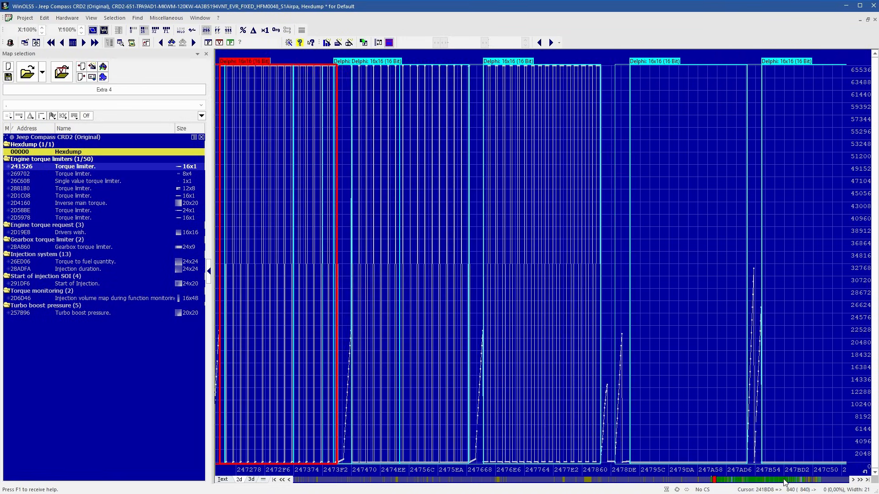
{"action": "left_click", "coordinate": [784, 481]}
{"action": "left_click", "coordinate": [784, 481]}
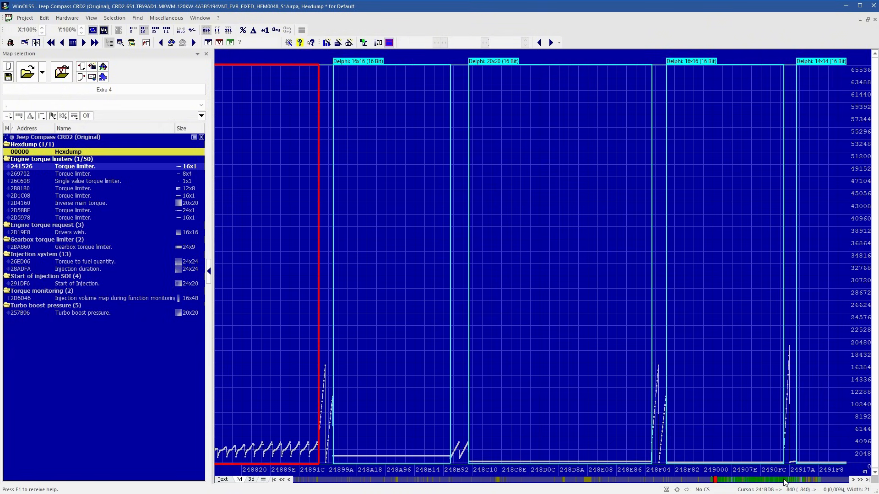
{"action": "left_click", "coordinate": [705, 480]}
{"action": "left_click", "coordinate": [753, 481]}
{"action": "left_click", "coordinate": [753, 481]}
{"action": "left_click", "coordinate": [753, 481]}
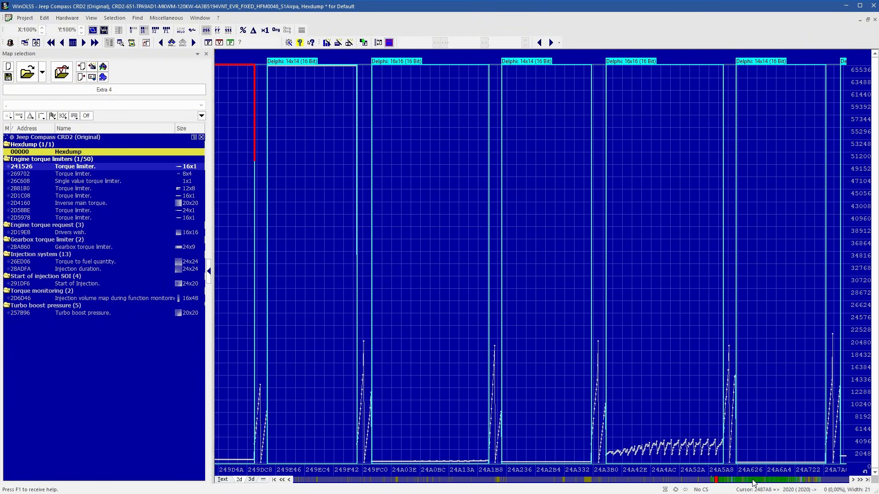
{"action": "left_click", "coordinate": [753, 481]}
{"action": "left_click", "coordinate": [753, 480]}
{"action": "left_click", "coordinate": [753, 480]}
{"action": "left_click", "coordinate": [753, 481]}
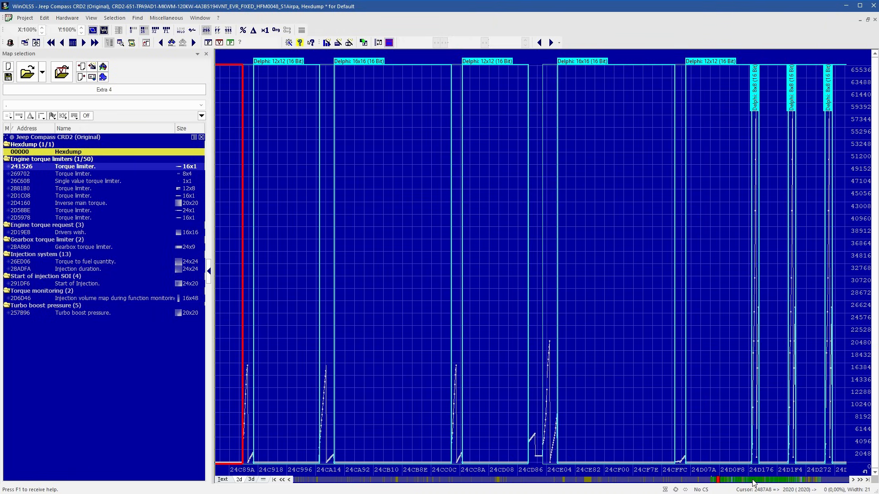
{"action": "left_click", "coordinate": [753, 481]}
{"action": "left_click", "coordinate": [753, 481]}
{"action": "left_click", "coordinate": [753, 481]}
{"action": "left_click", "coordinate": [753, 481]}
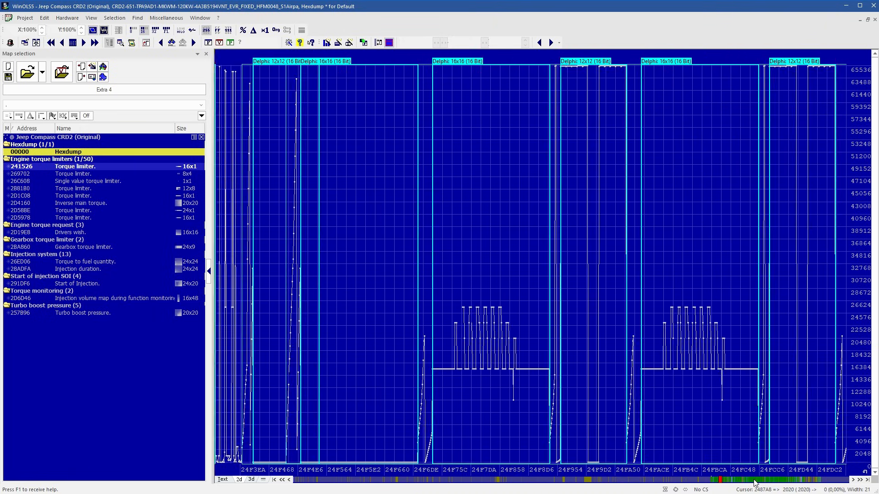
{"action": "left_click", "coordinate": [753, 480]}
{"action": "left_click", "coordinate": [754, 481]}
{"action": "left_click", "coordinate": [753, 481]}
{"action": "left_click", "coordinate": [753, 481]}
{"action": "left_click", "coordinate": [754, 482]}
{"action": "left_click", "coordinate": [754, 482]}
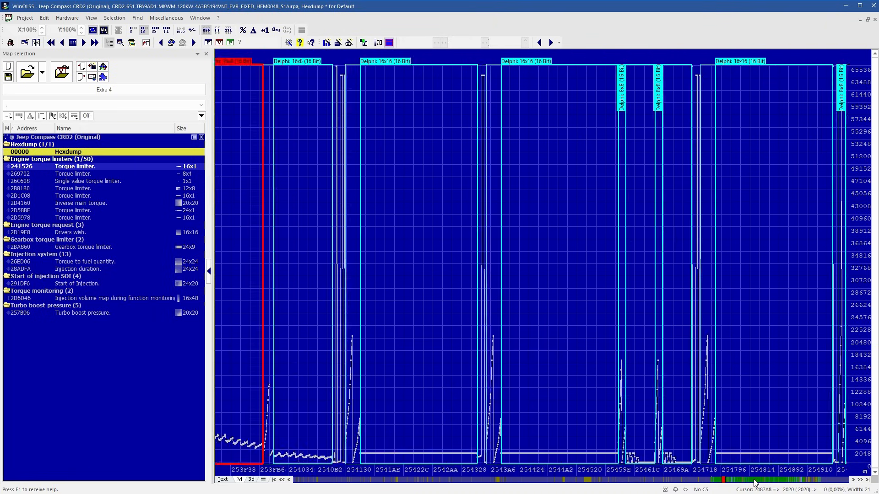
{"action": "left_click", "coordinate": [754, 481]}
{"action": "left_click", "coordinate": [754, 482]}
{"action": "left_click", "coordinate": [754, 481]}
{"action": "left_click", "coordinate": [754, 481]}
{"action": "left_click", "coordinate": [754, 482]}
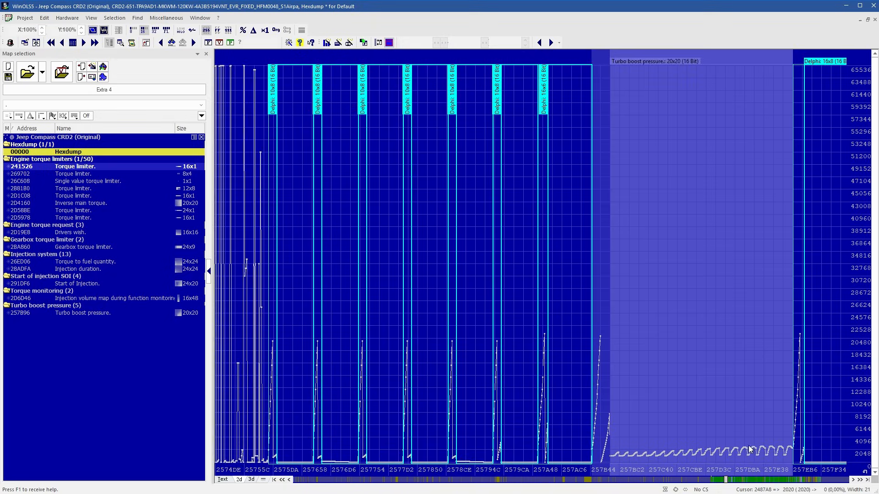
Open the 20x20 turbo boost pressure map and examine the conversion factor in its map properties.
{"action": "scroll", "coordinate": [743, 389], "scroll_direction": "down", "scroll_amount": 5}
{"action": "left_click", "coordinate": [568, 399]}
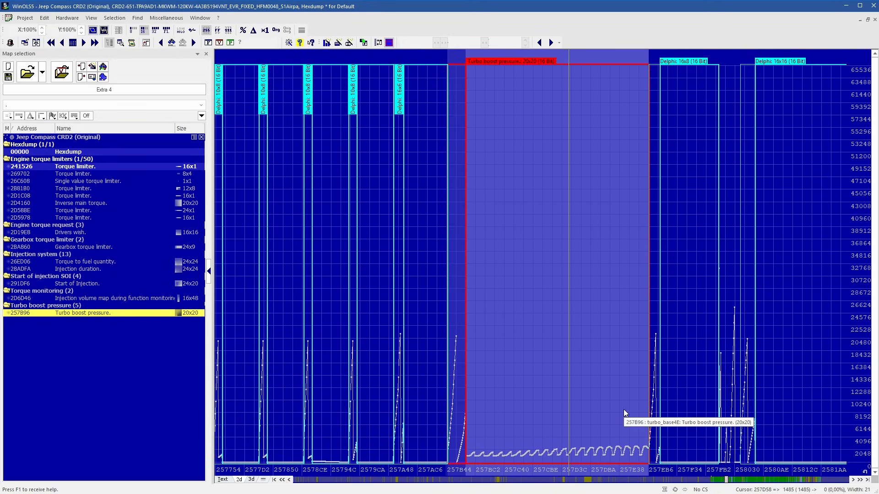
{"action": "left_click", "coordinate": [575, 397]}
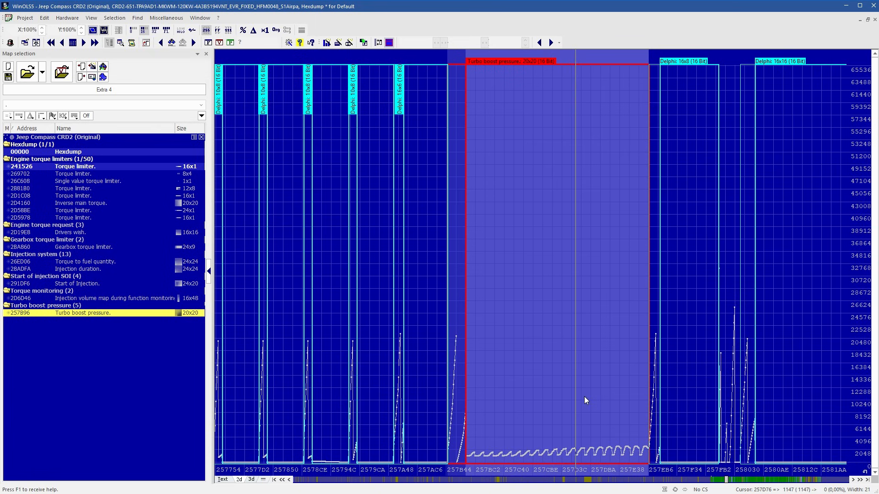
{"action": "double_click", "coordinate": [584, 397]}
{"action": "left_click", "coordinate": [588, 156]}
{"action": "key", "text": "ctrl+e"}
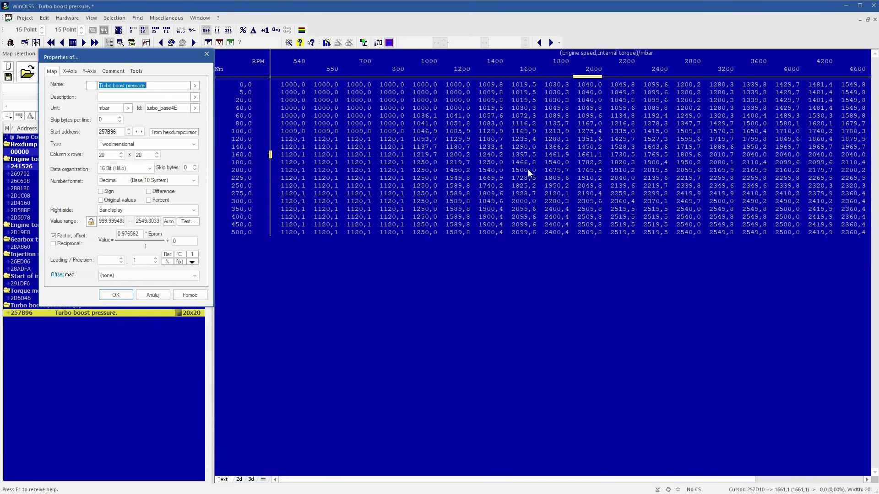
{"action": "double_click", "coordinate": [139, 235]}
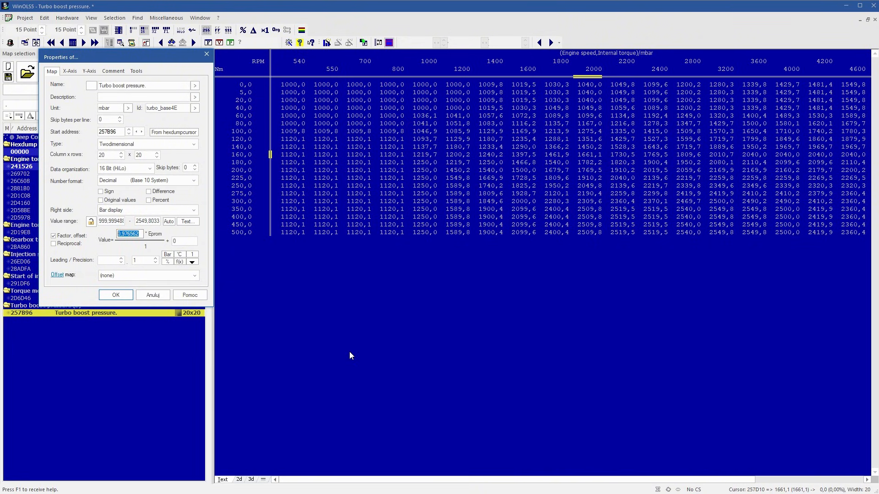
{"action": "left_click", "coordinate": [123, 295]}
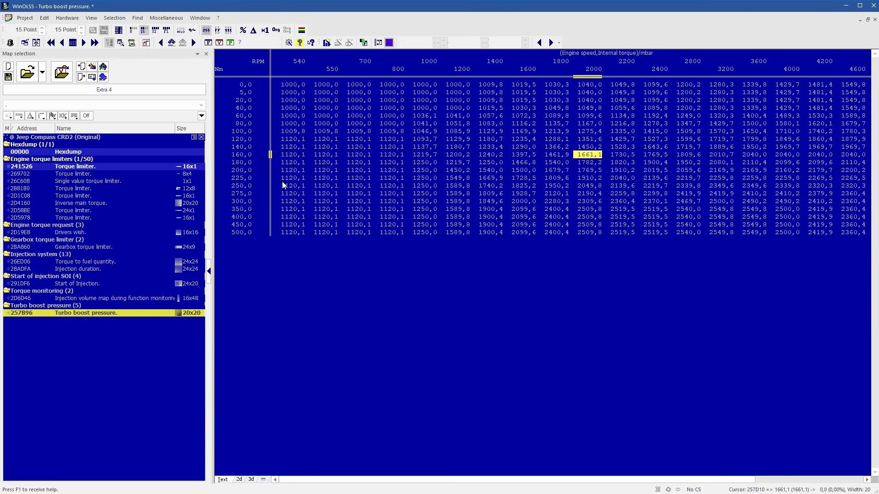
Swap the axes of the turbo boost pressure map so engine speed runs down the rows and torque across the columns.
{"action": "left_click", "coordinate": [444, 166]}
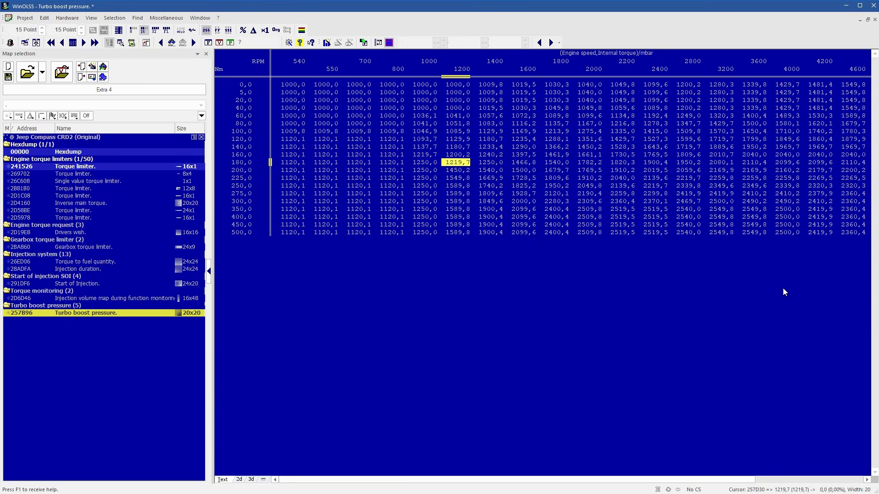
{"action": "key", "text": "x"}
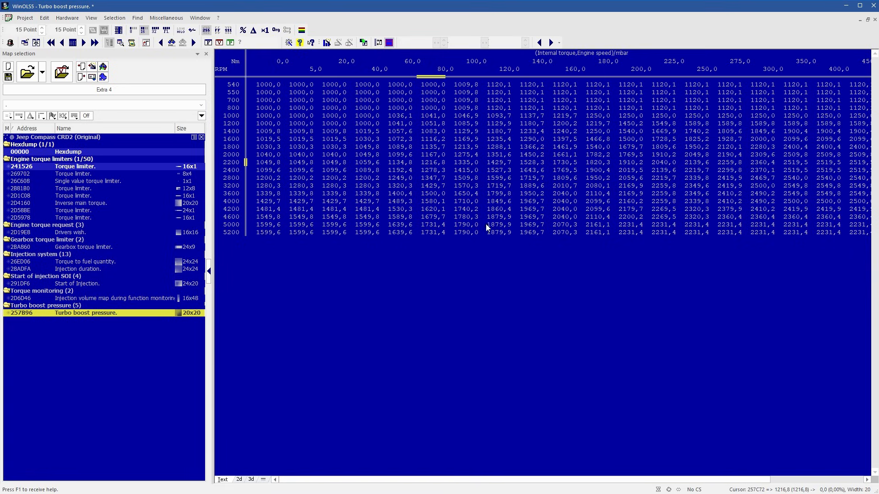
Examine the turbo boost pressure values along the 1600 RPM row up to the 250 Nm column.
{"action": "left_click", "coordinate": [231, 147]}
{"action": "key", "text": "Right"}
{"action": "key", "text": "Right"}
{"action": "key", "text": "Right"}
{"action": "key", "text": "Right"}
{"action": "key", "text": "Right"}
{"action": "key", "text": "Right"}
{"action": "key", "text": "Left"}
{"action": "key", "text": "Left"}
{"action": "key", "text": "Left"}
{"action": "key", "text": "Left"}
{"action": "key", "text": "Up"}
{"action": "key", "text": "Right"}
{"action": "key", "text": "Right"}
{"action": "key", "text": "Right"}
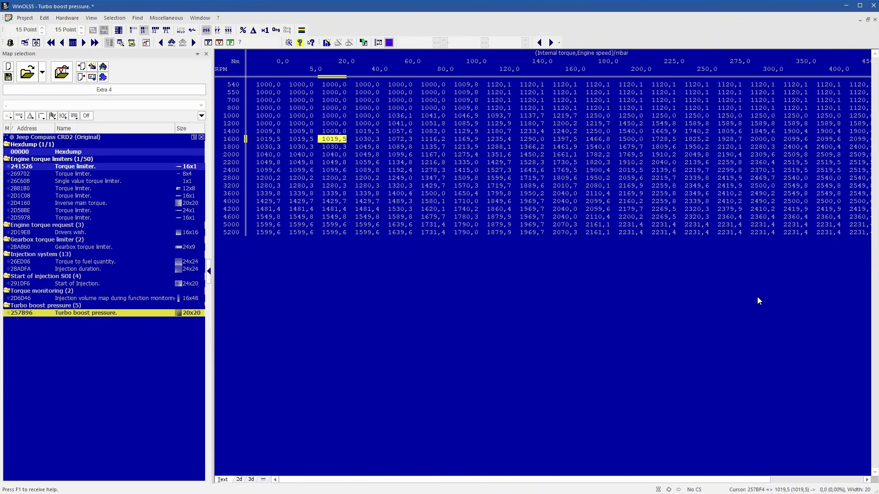
{"action": "key", "text": "Right"}
{"action": "key", "text": "Right"}
{"action": "key", "text": "Right"}
{"action": "key", "text": "Right"}
{"action": "key", "text": "Right"}
{"action": "key", "text": "Right"}
{"action": "key", "text": "Right"}
{"action": "key", "text": "Right"}
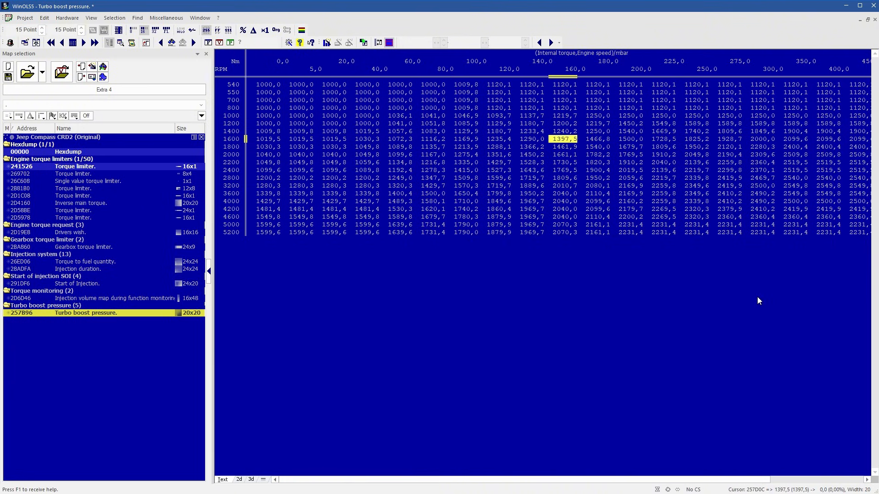
{"action": "key", "text": "Right"}
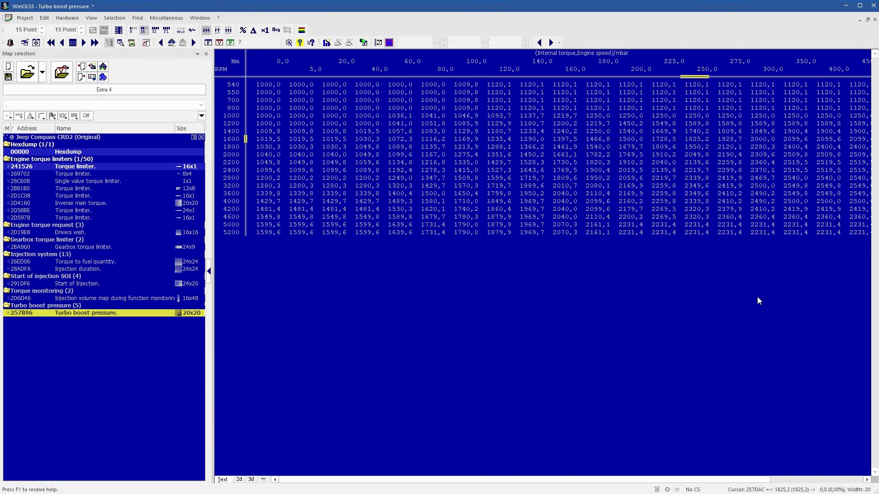
{"action": "key", "text": "Left"}
{"action": "key", "text": "Right"}
Show the 24x24 torque to fuel quantity map at 26ED06 in the hexdump.
{"action": "mouse_move", "coordinate": [189, 223]}
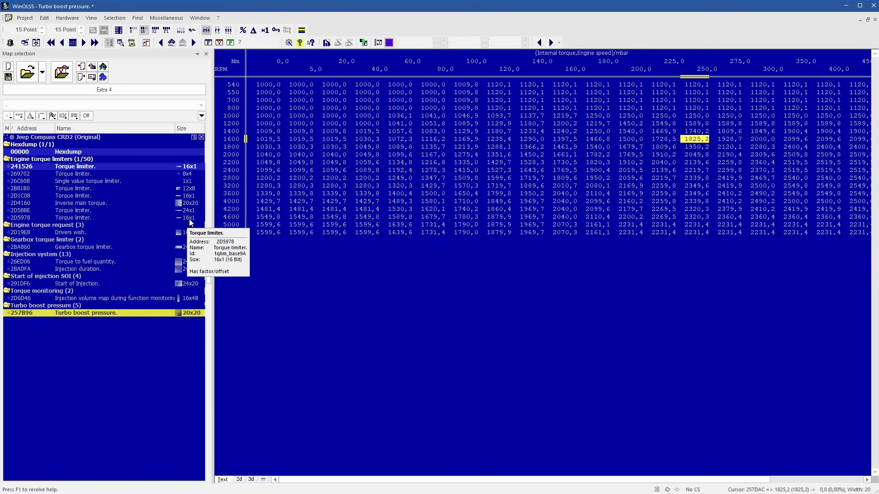
{"action": "mouse_move", "coordinate": [147, 250]}
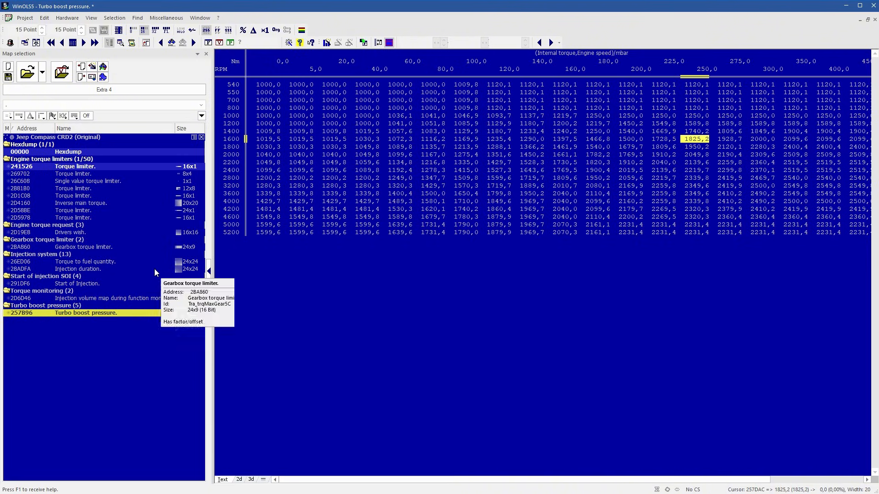
{"action": "left_click", "coordinate": [114, 263]}
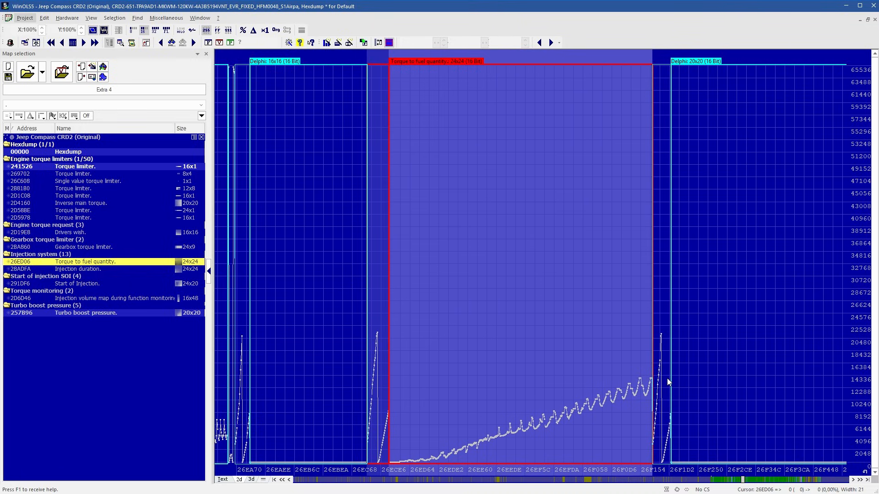
Open the torque to fuel quantity map and examine the fuel values along the 1800 RPM row up to the 250 Nm column.
{"action": "double_click", "coordinate": [518, 274]}
{"action": "left_click", "coordinate": [278, 154]}
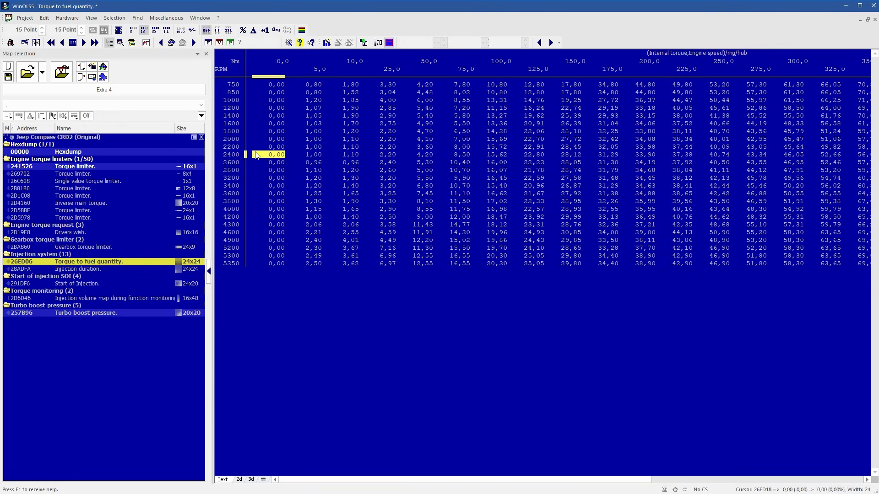
{"action": "left_click", "coordinate": [235, 130]}
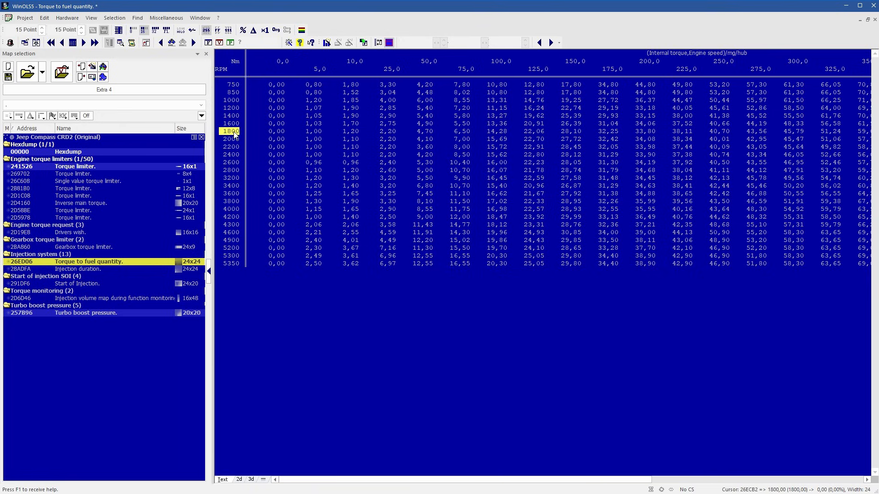
{"action": "key", "text": "Right"}
{"action": "key", "text": "Right"}
{"action": "key", "text": "Right"}
{"action": "key", "text": "Right"}
{"action": "key", "text": "Right"}
{"action": "key", "text": "Right"}
{"action": "key", "text": "Right"}
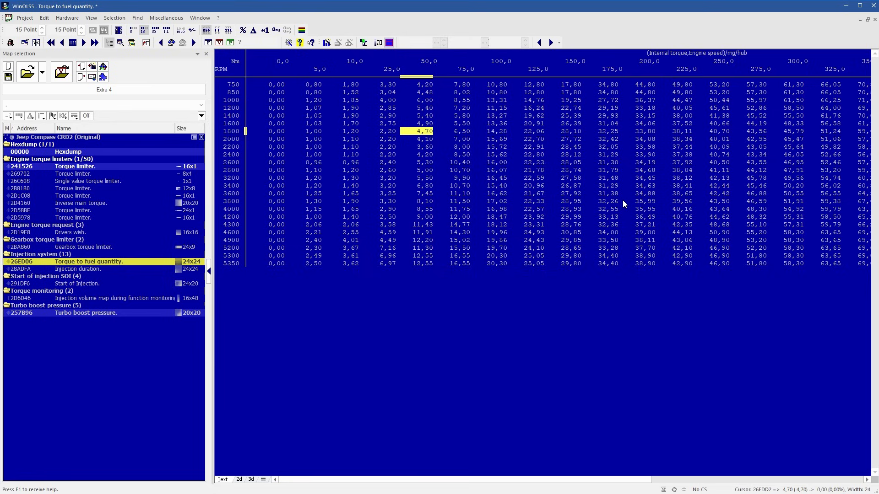
{"action": "key", "text": "Right"}
{"action": "key", "text": "Right"}
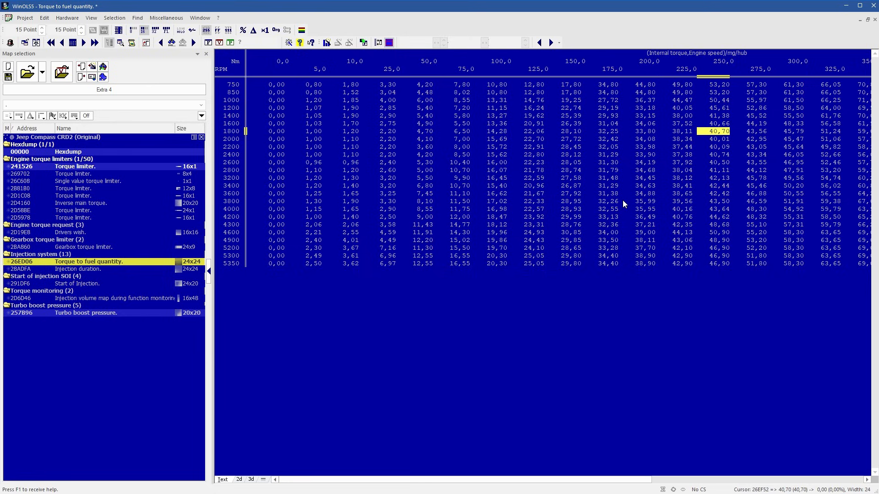
{"action": "left_click", "coordinate": [716, 62]}
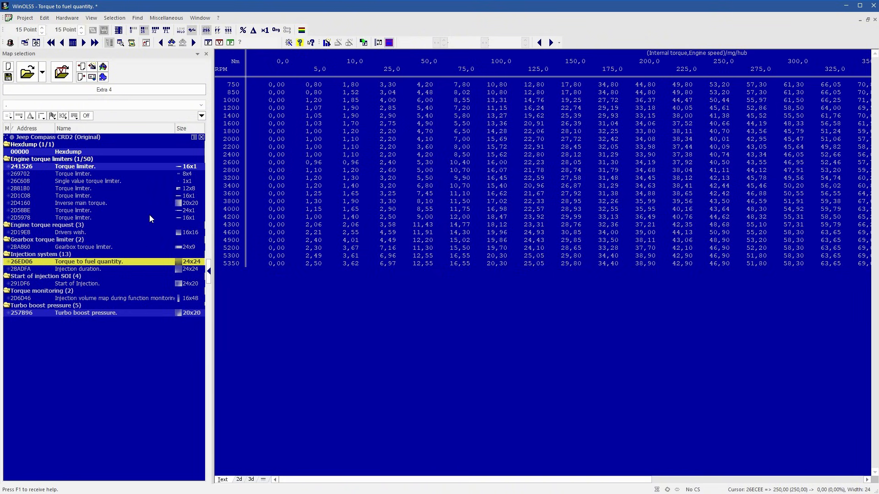
Return to the hexdump and open the 20x20 turbo boost pressure map at 257B96.
{"action": "left_click", "coordinate": [84, 154]}
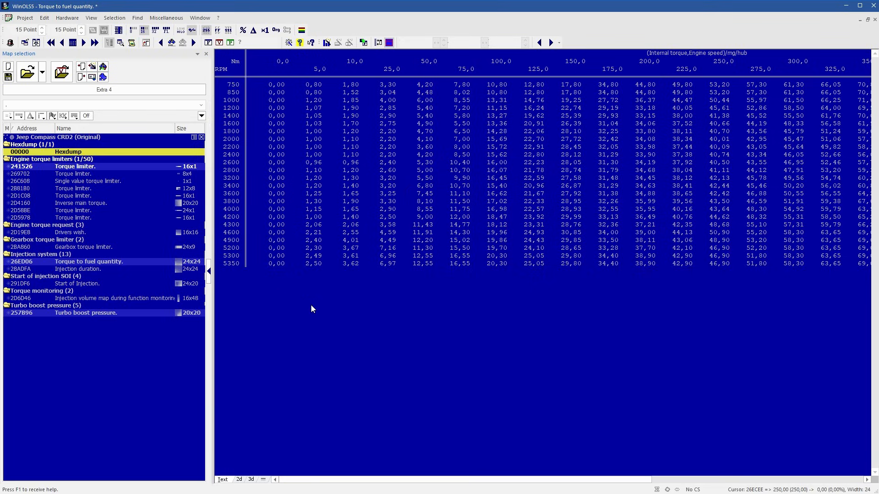
{"action": "double_click", "coordinate": [82, 154]}
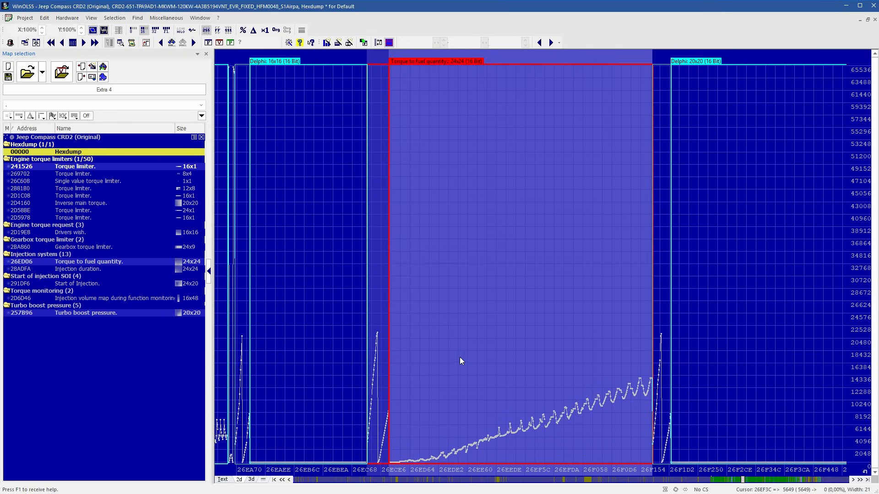
{"action": "left_click", "coordinate": [124, 314]}
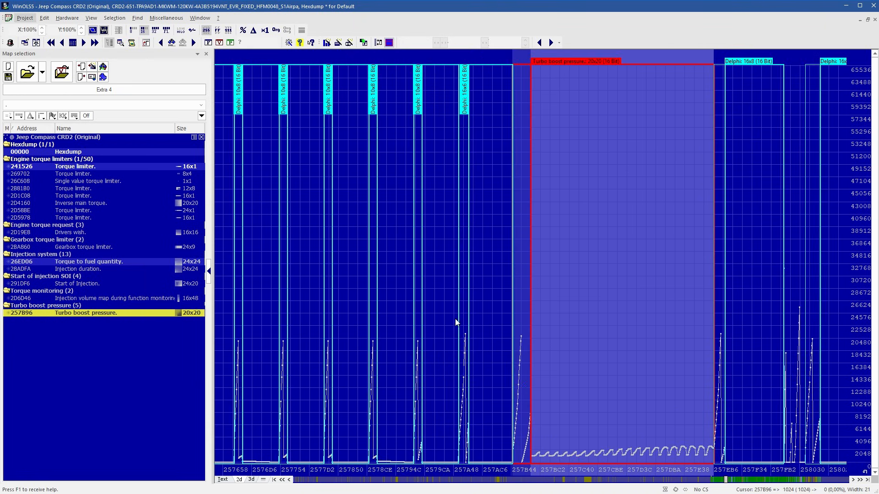
{"action": "double_click", "coordinate": [565, 327]}
Raise the turbo boost pressure values from 1600 to 5200 RPM and from 250 to 500 Nm by 1 percent.
{"action": "left_click", "coordinate": [232, 140]}
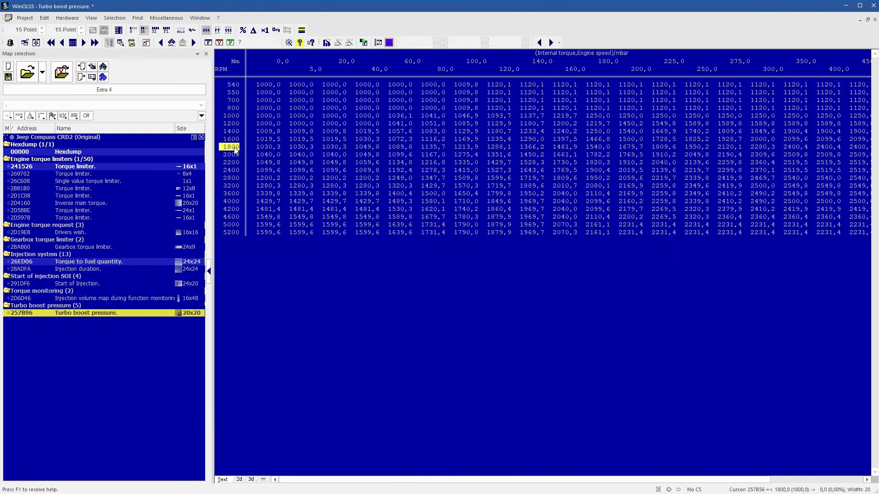
{"action": "key", "text": "Right"}
{"action": "key", "text": "Right"}
{"action": "key", "text": "Right"}
{"action": "key", "text": "Right"}
{"action": "key", "text": "Right"}
{"action": "key", "text": "Right"}
{"action": "key", "text": "Right"}
{"action": "key", "text": "Right"}
{"action": "key", "text": "Right"}
{"action": "key", "text": "Right"}
{"action": "key", "text": "Right"}
{"action": "key", "text": "Right"}
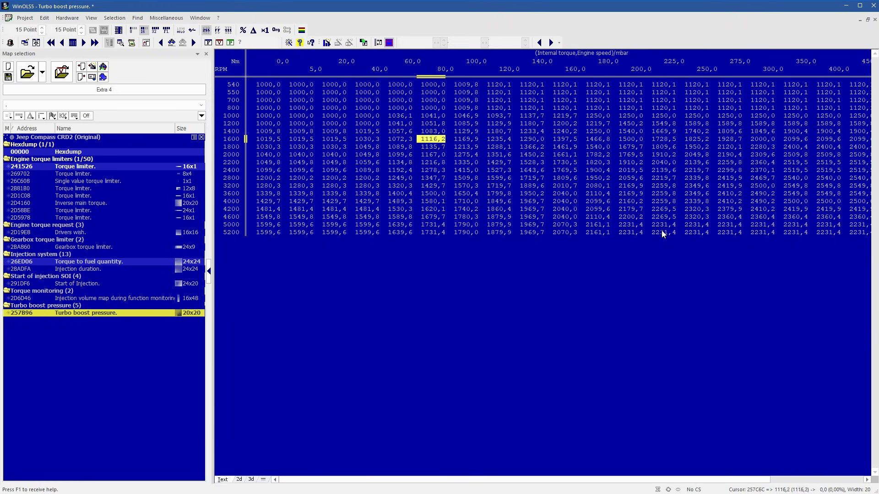
{"action": "key", "text": "Right"}
{"action": "key", "text": "Right"}
{"action": "key", "text": "shift+Right"}
{"action": "key", "text": "shift+Right"}
{"action": "key", "text": "shift+Right"}
{"action": "key", "text": "shift+Right"}
{"action": "key", "text": "shift+Right"}
{"action": "key", "text": "shift+Right"}
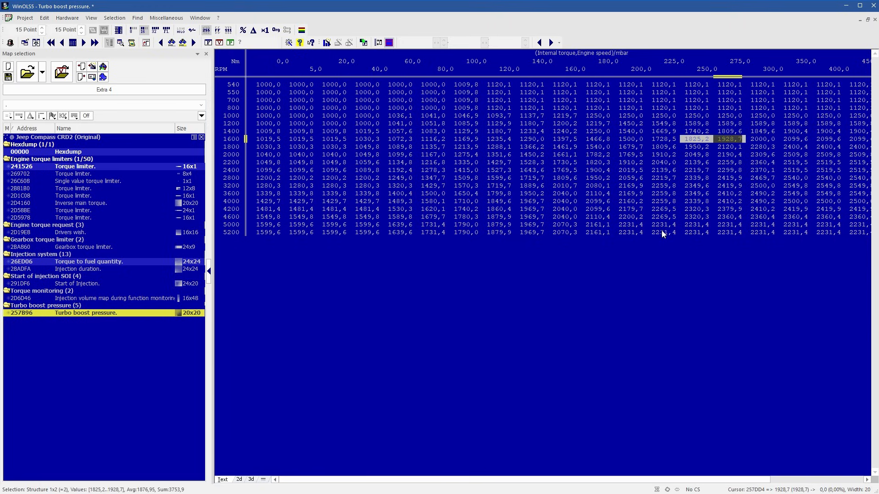
{"action": "key", "text": "shift+Down"}
{"action": "key", "text": "shift+Down"}
{"action": "key", "text": "shift+Down"}
{"action": "key", "text": "shift+Down"}
{"action": "key", "text": "shift+Down"}
{"action": "key", "text": "shift+Down"}
{"action": "key", "text": "shift+Down"}
{"action": "key", "text": "shift+Down"}
{"action": "key", "text": "shift+Down"}
{"action": "key", "text": "shift+Down"}
{"action": "key", "text": "shift+Down"}
{"action": "key", "text": "shift+Down"}
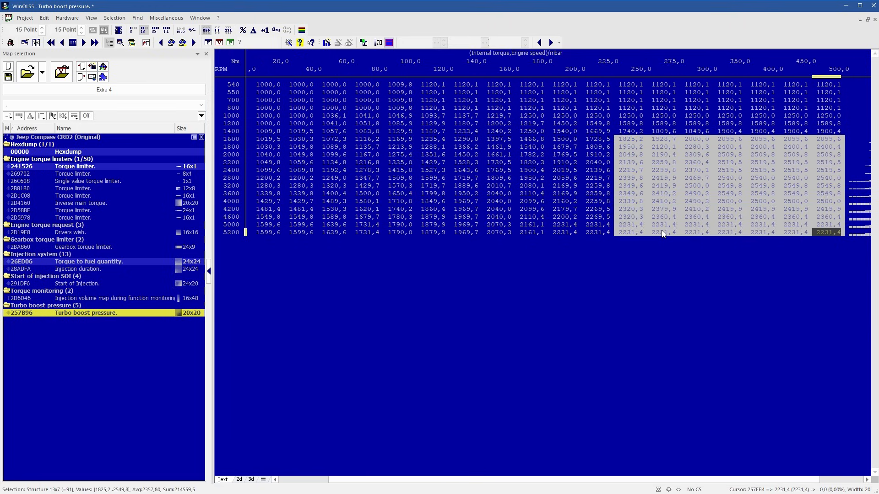
{"action": "key", "text": "percent"}
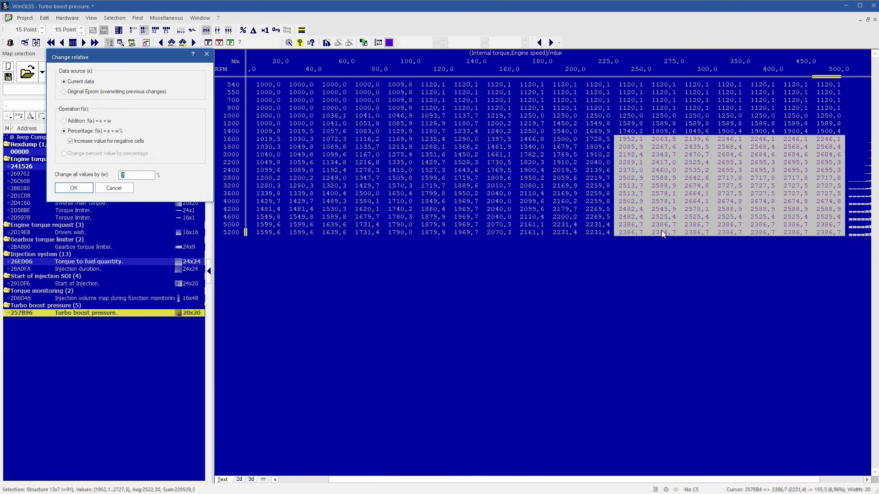
{"action": "type", "text": "1"}
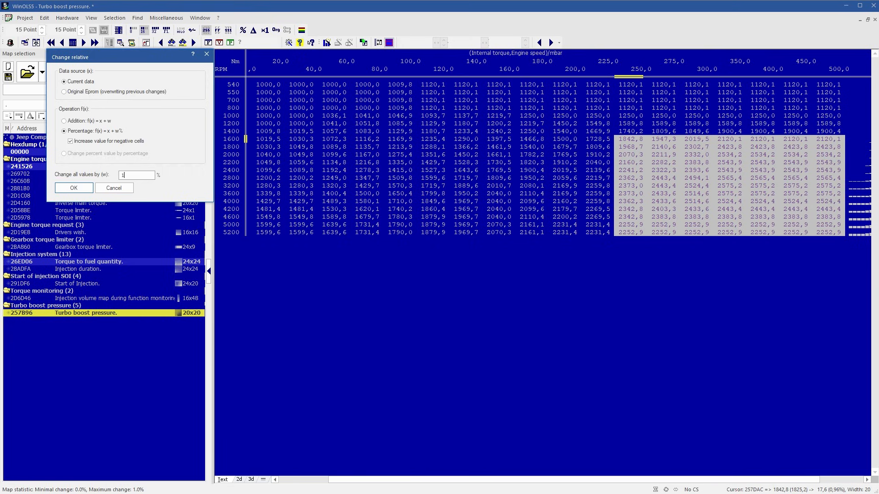
{"action": "key", "text": "Return"}
{"action": "left_click", "coordinate": [630, 209]}
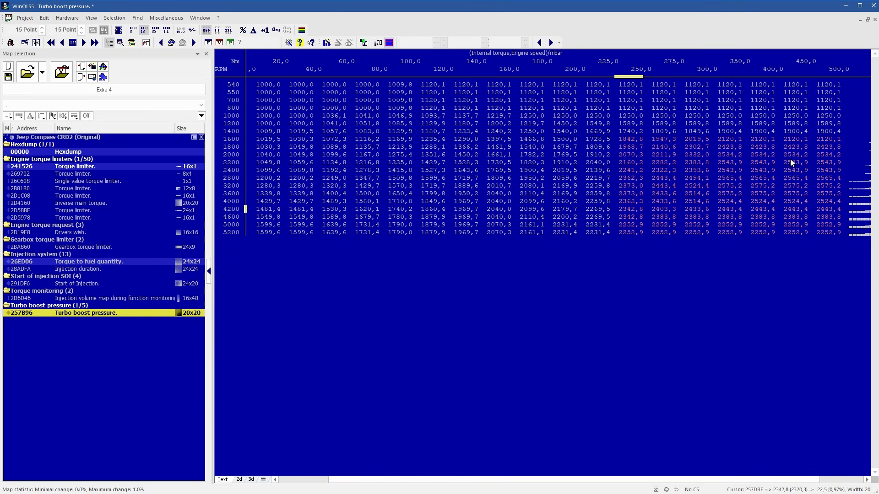
Browse the hexdump beyond the turbo boost pressure map and open the 20x20 variable geometry or wastegate duty cycle control map near 25CD76.
{"action": "left_click", "coordinate": [82, 154]}
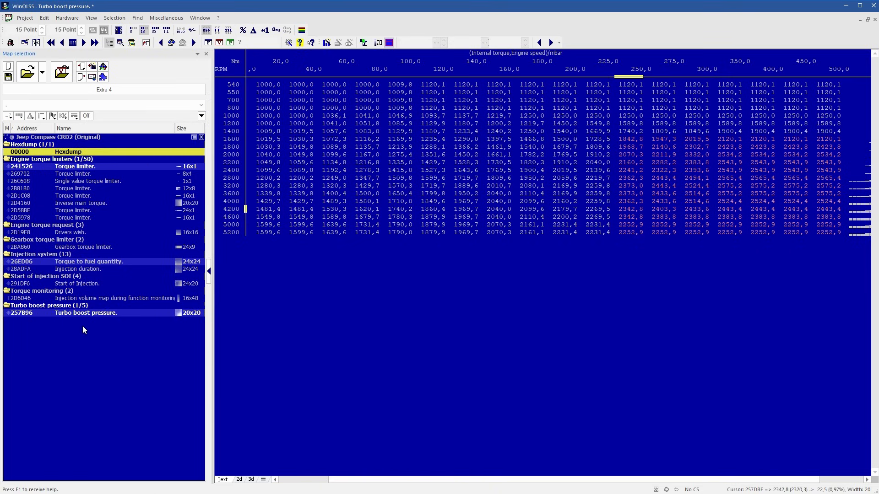
{"action": "left_click", "coordinate": [91, 315]}
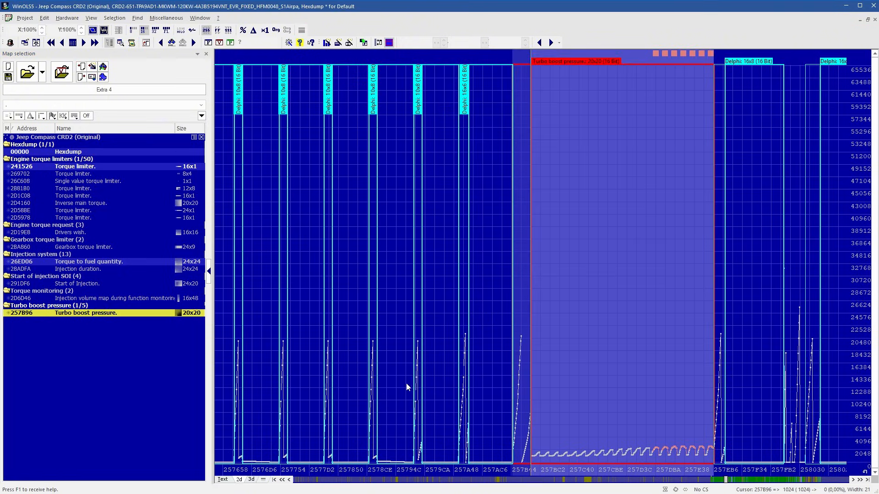
{"action": "left_click", "coordinate": [737, 423]}
{"action": "key", "text": "Page_Down"}
{"action": "key", "text": "Page_Down"}
{"action": "key", "text": "Page_Down"}
{"action": "key", "text": "Page_Down"}
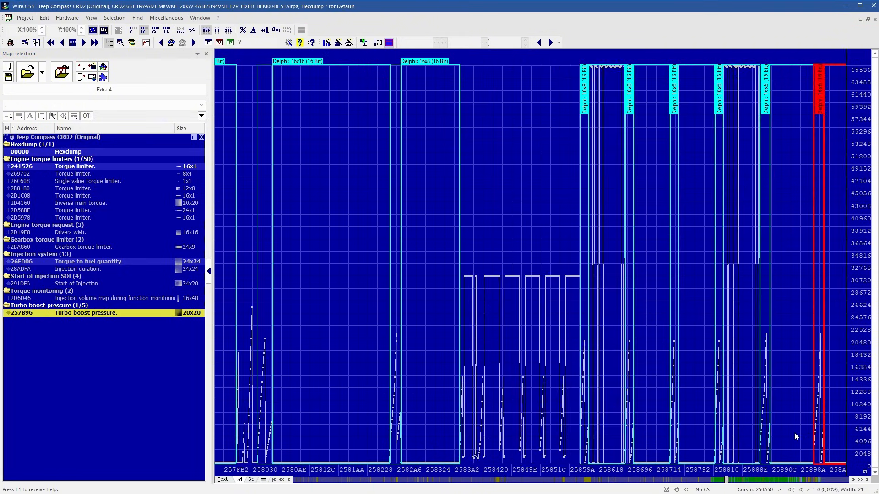
{"action": "key", "text": "Page_Down"}
{"action": "key", "text": "Page_Down"}
{"action": "key", "text": "Page_Down"}
{"action": "key", "text": "Page_Down"}
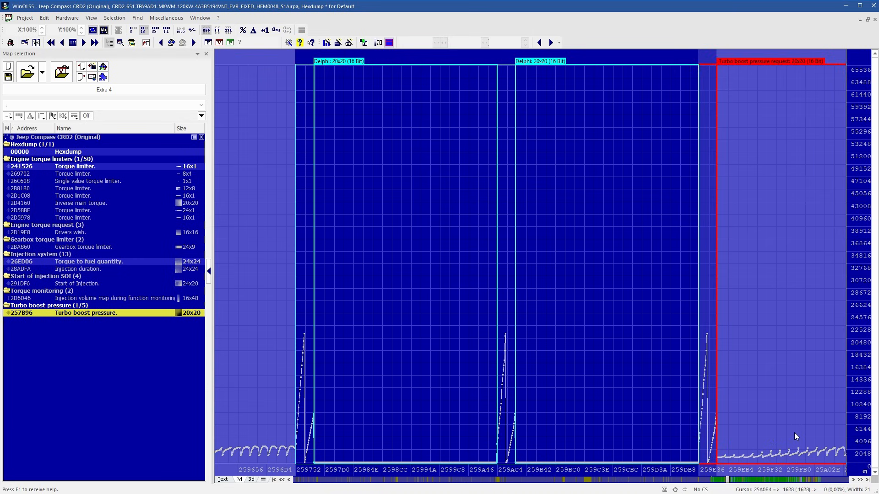
{"action": "key", "text": "Page_Up"}
{"action": "key", "text": "Page_Up"}
{"action": "key", "text": "Page_Up"}
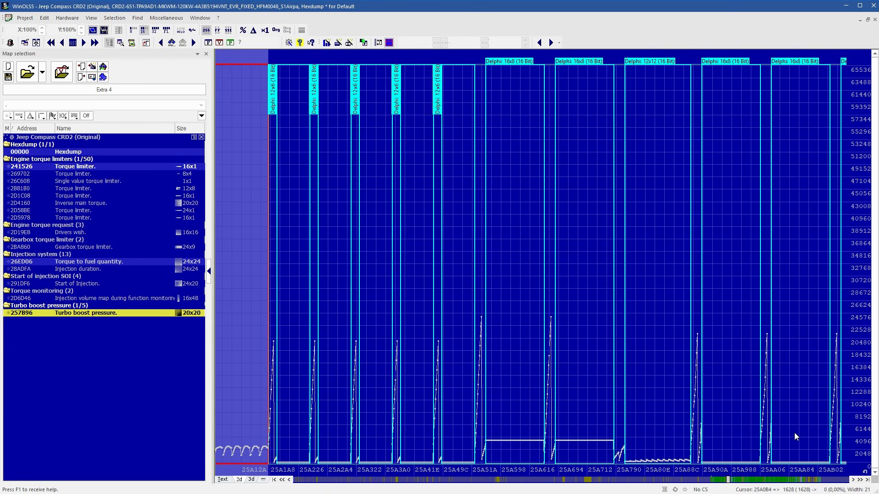
{"action": "left_click", "coordinate": [523, 438]}
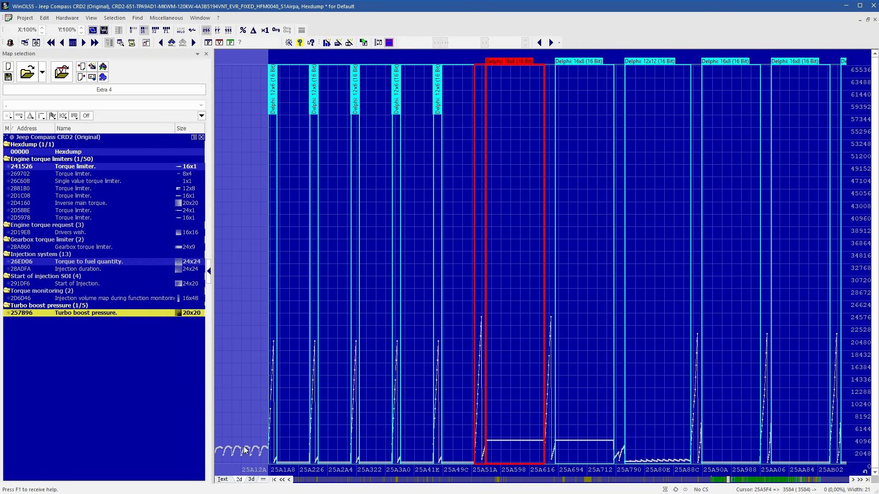
{"action": "left_click", "coordinate": [649, 423]}
{"action": "key", "text": "Page_Down"}
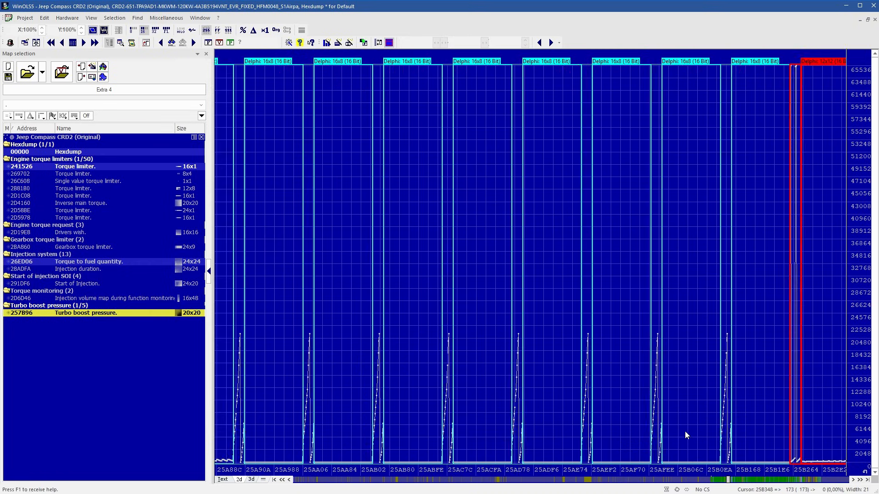
{"action": "key", "text": "Page_Down"}
{"action": "key", "text": "Page_Down"}
{"action": "key", "text": "Page_Down"}
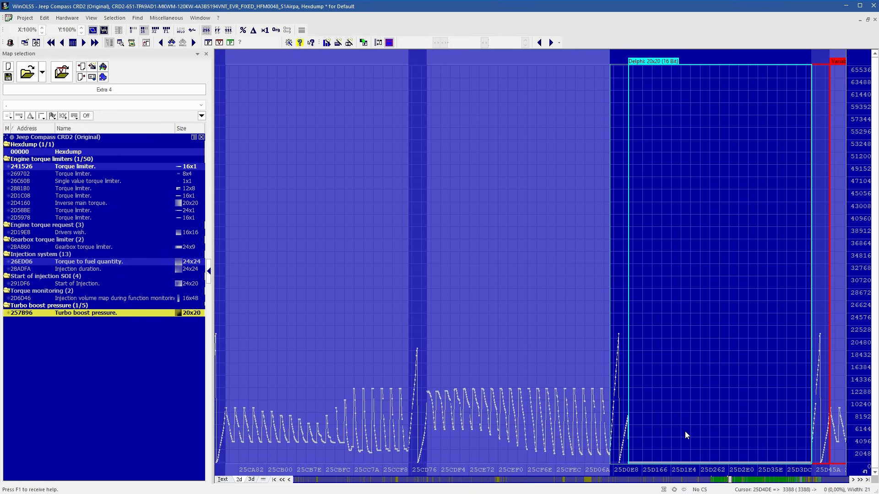
{"action": "scroll", "coordinate": [552, 362], "scroll_direction": "up", "scroll_amount": 2}
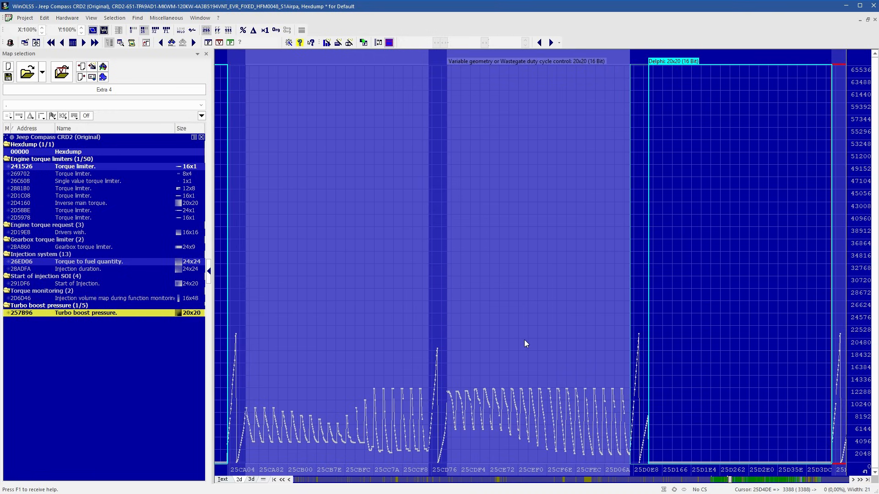
{"action": "double_click", "coordinate": [525, 343]}
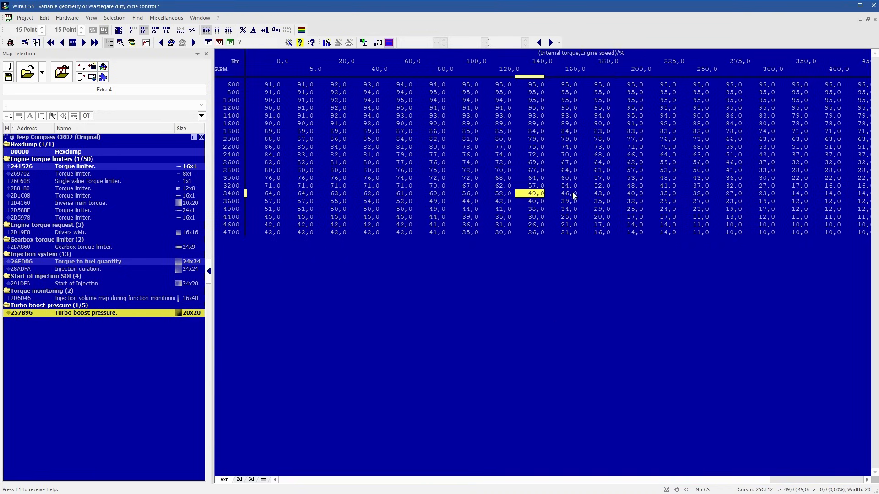
Change the duty cycle values from 1600 to 4700 RPM and from 250 to 500 Nm by -10,5 percent, and return to the hexdump.
{"action": "left_click_drag", "start_coordinate": [494, 480], "coordinate": [586, 480]}
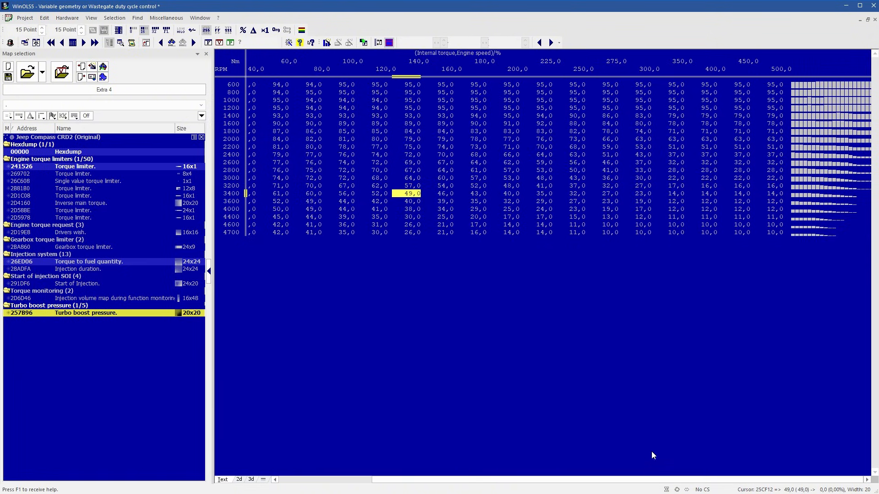
{"action": "left_click_drag", "start_coordinate": [775, 84], "coordinate": [708, 106]}
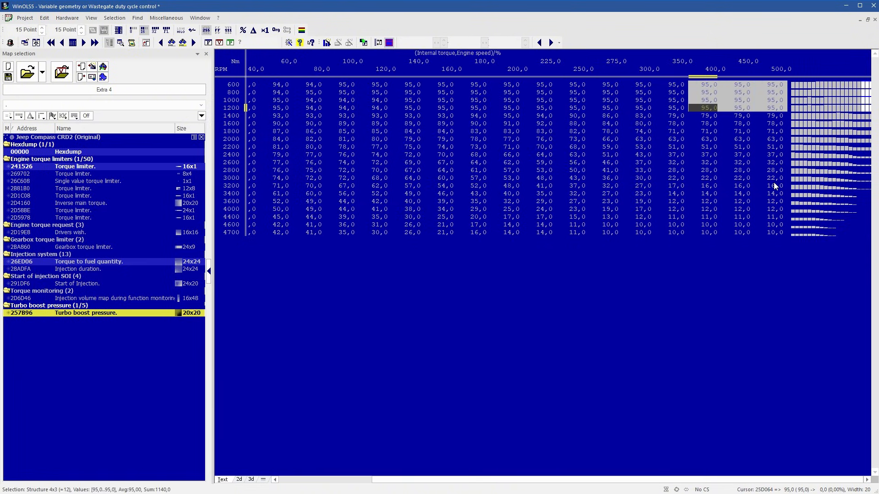
{"action": "left_click", "coordinate": [266, 124]}
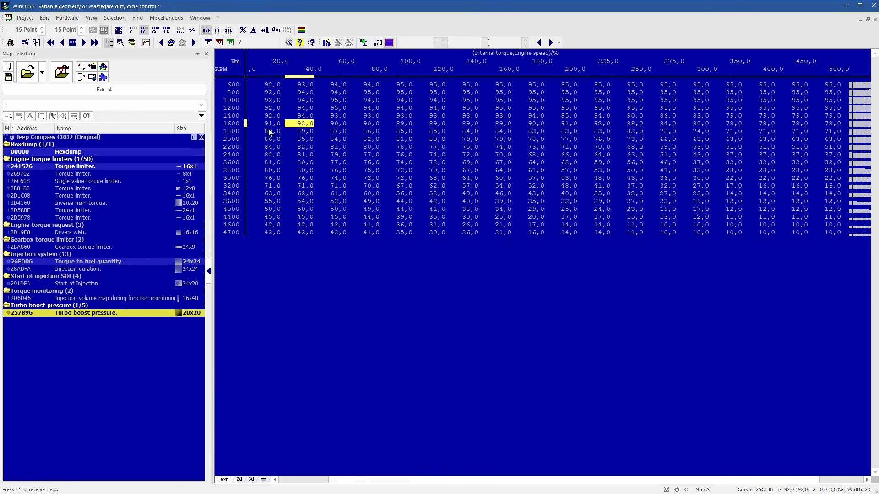
{"action": "key", "text": "Right"}
{"action": "key", "text": "Right"}
{"action": "key", "text": "Right"}
{"action": "key", "text": "Right"}
{"action": "key", "text": "Right"}
{"action": "key", "text": "Right"}
{"action": "key", "text": "Right"}
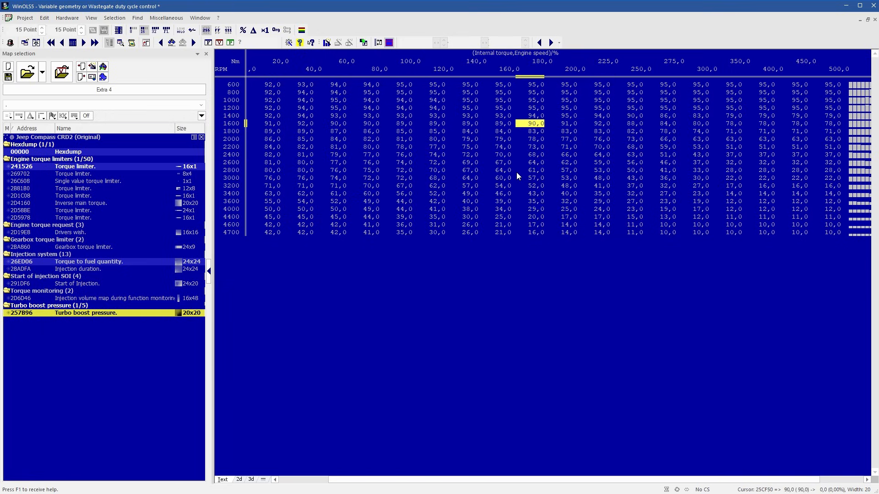
{"action": "key", "text": "Right"}
{"action": "key", "text": "Right"}
{"action": "key", "text": "Right"}
{"action": "key", "text": "shift+Right"}
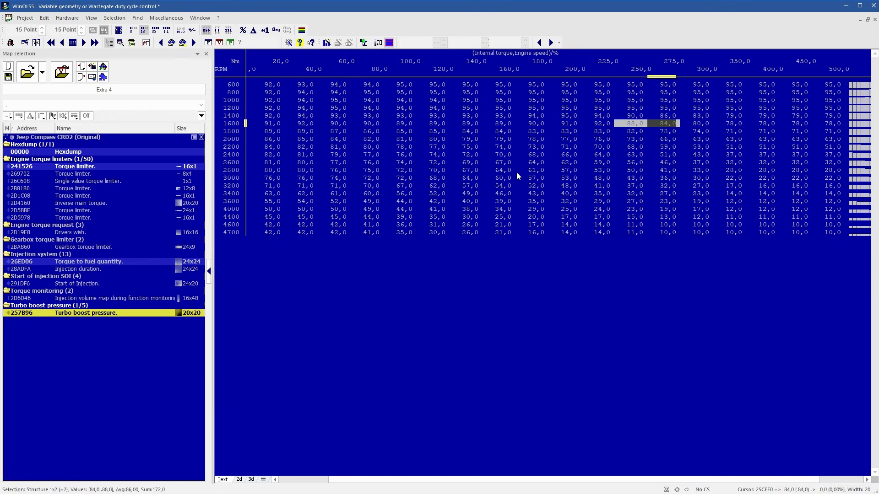
{"action": "key", "text": "shift+Right"}
{"action": "key", "text": "shift+Right"}
{"action": "key", "text": "shift+Right"}
{"action": "key", "text": "shift+Right"}
{"action": "key", "text": "shift+Right"}
{"action": "key", "text": "shift+Down"}
{"action": "key", "text": "shift+Down"}
{"action": "key", "text": "shift+Down"}
{"action": "key", "text": "shift+Down"}
{"action": "key", "text": "shift+Down"}
{"action": "key", "text": "shift+Down"}
{"action": "key", "text": "shift+Down"}
{"action": "key", "text": "shift+Down"}
{"action": "key", "text": "shift+Down"}
{"action": "key", "text": "shift+Down"}
{"action": "key", "text": "shift+Down"}
{"action": "key", "text": "shift+Down"}
{"action": "key", "text": "shift+Down"}
{"action": "key", "text": "shift+Down"}
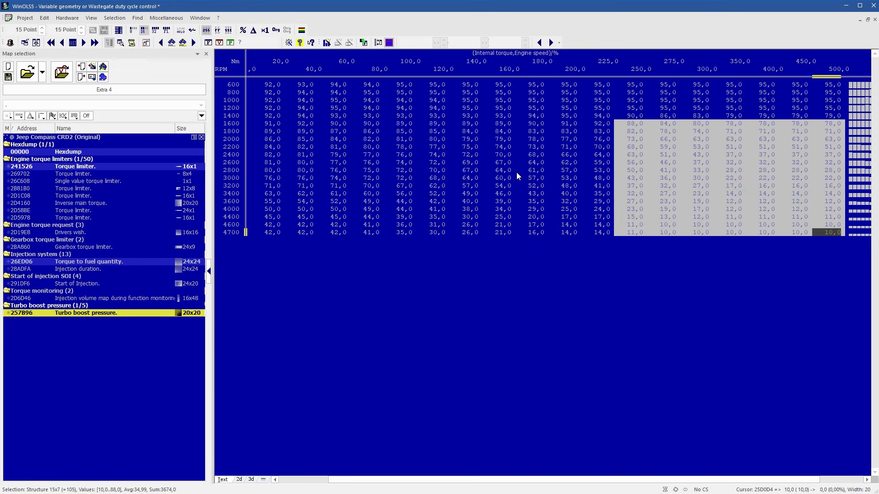
{"action": "key", "text": "plus"}
{"action": "type", "text": "-10,5"}
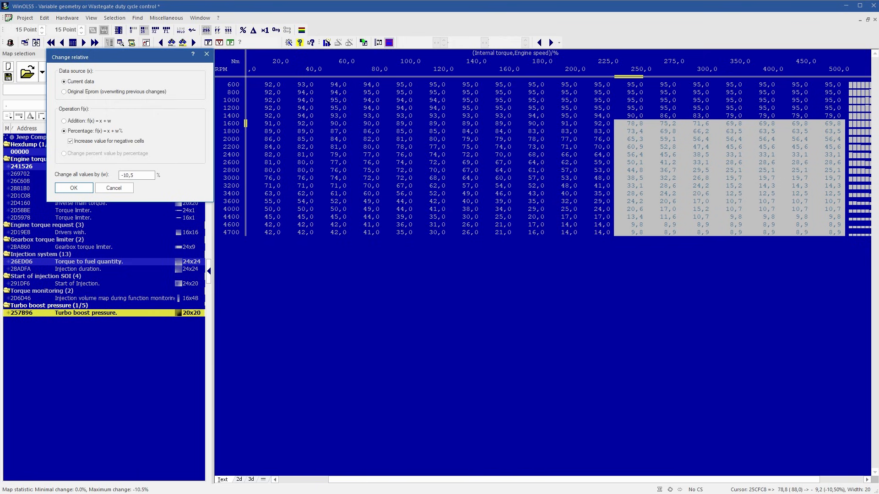
{"action": "key", "text": "Return"}
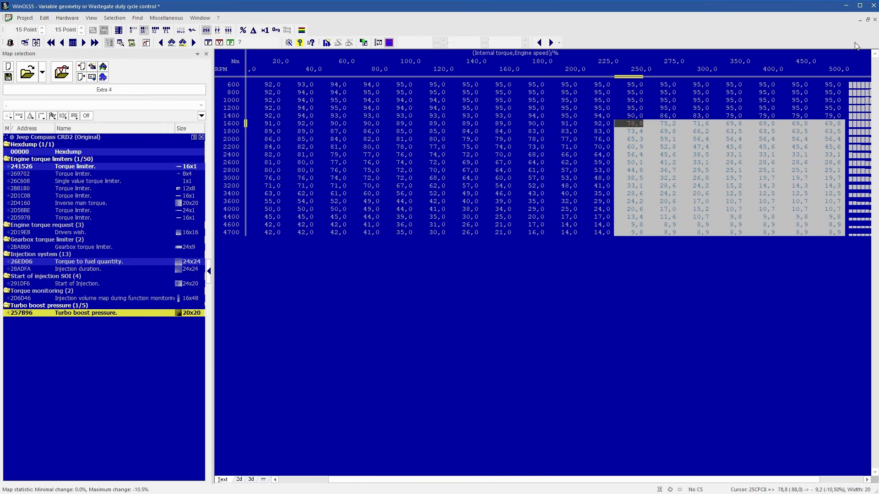
{"action": "left_click", "coordinate": [90, 153]}
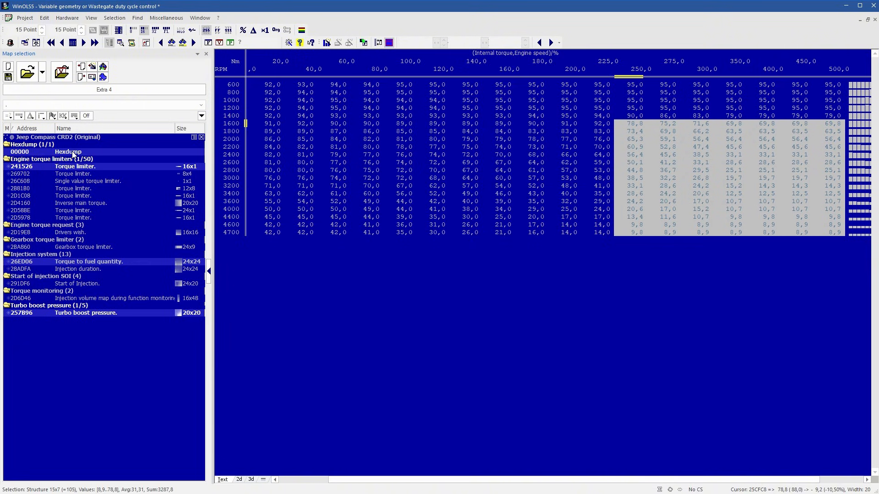
{"action": "double_click", "coordinate": [73, 152]}
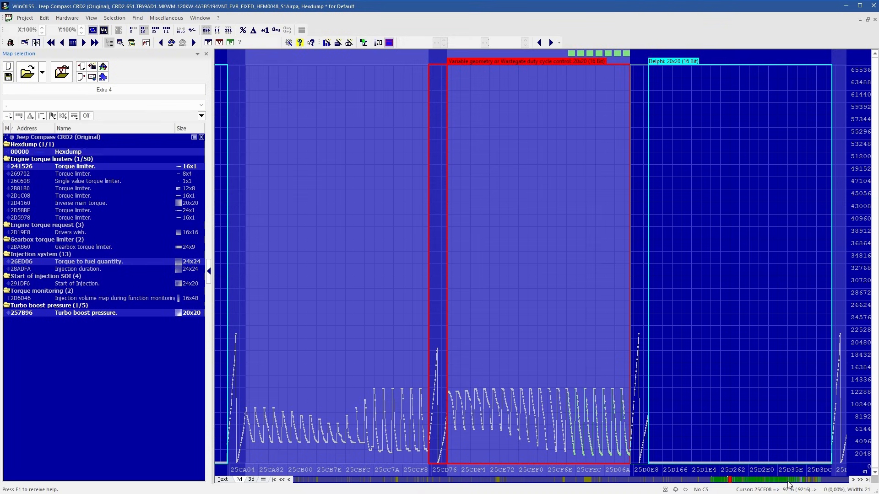
Browse the hexdump beyond the duty cycle map up to about 26C214 and back to the marked maps near 269702.
{"action": "scroll", "coordinate": [789, 484], "scroll_direction": "down", "scroll_amount": 1}
{"action": "scroll", "coordinate": [788, 484], "scroll_direction": "down", "scroll_amount": 2}
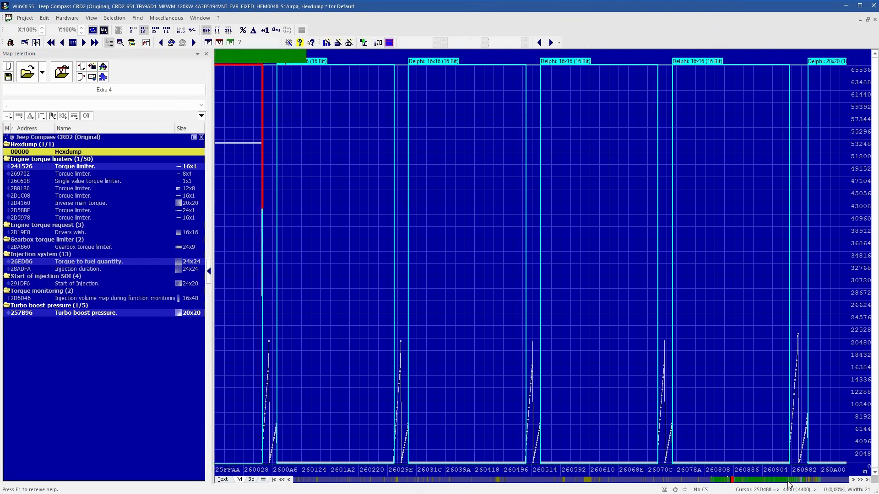
{"action": "scroll", "coordinate": [788, 484], "scroll_direction": "down", "scroll_amount": 3}
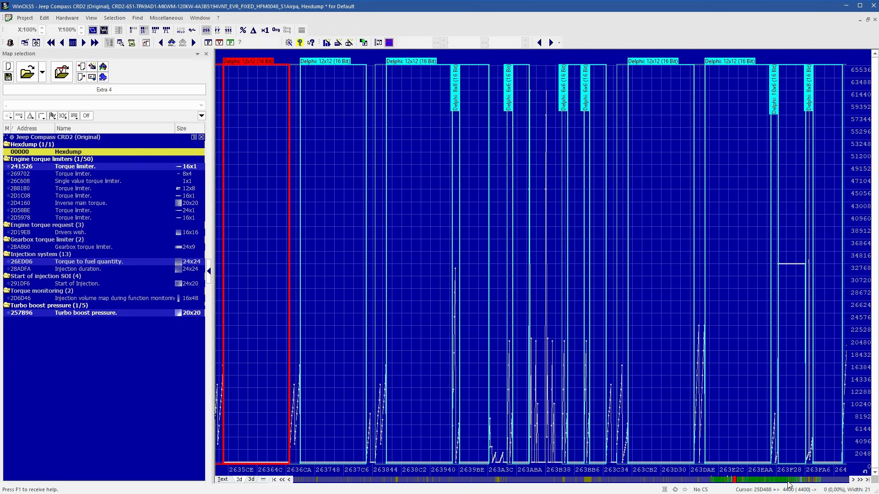
{"action": "scroll", "coordinate": [788, 484], "scroll_direction": "down", "scroll_amount": 4}
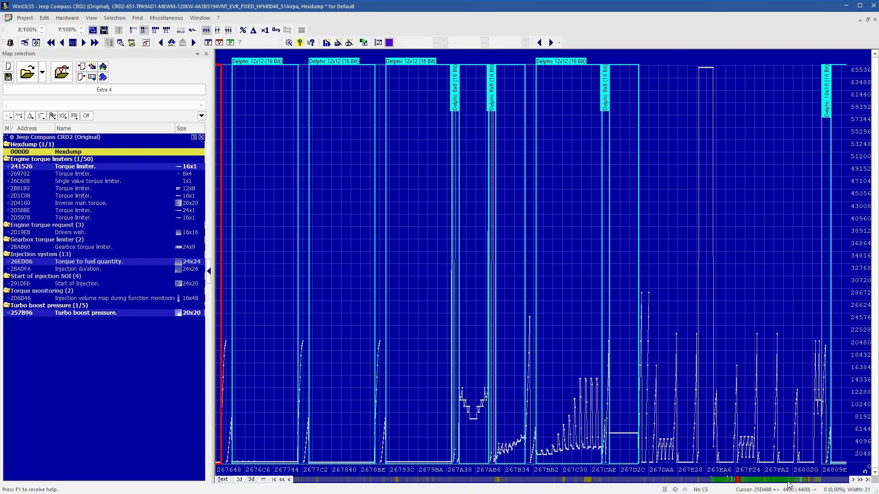
{"action": "scroll", "coordinate": [789, 485], "scroll_direction": "down", "scroll_amount": 1}
{"action": "scroll", "coordinate": [789, 486], "scroll_direction": "down", "scroll_amount": 1}
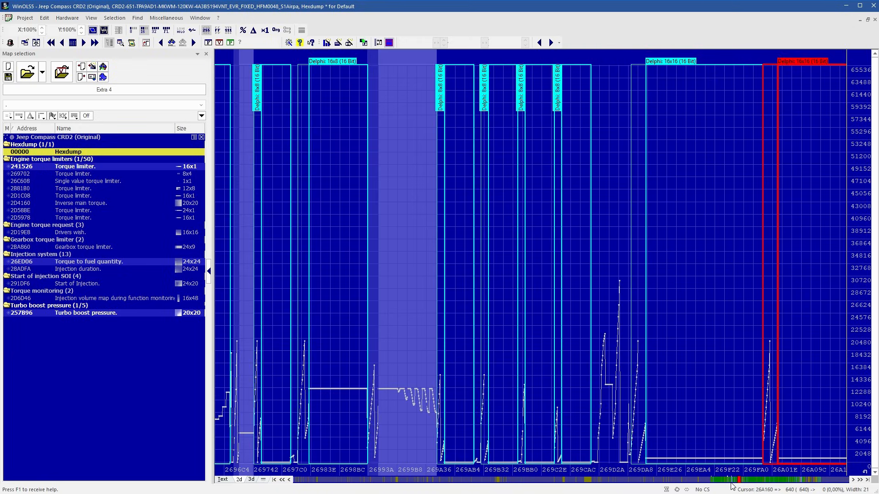
{"action": "scroll", "coordinate": [790, 486], "scroll_direction": "down", "scroll_amount": 1}
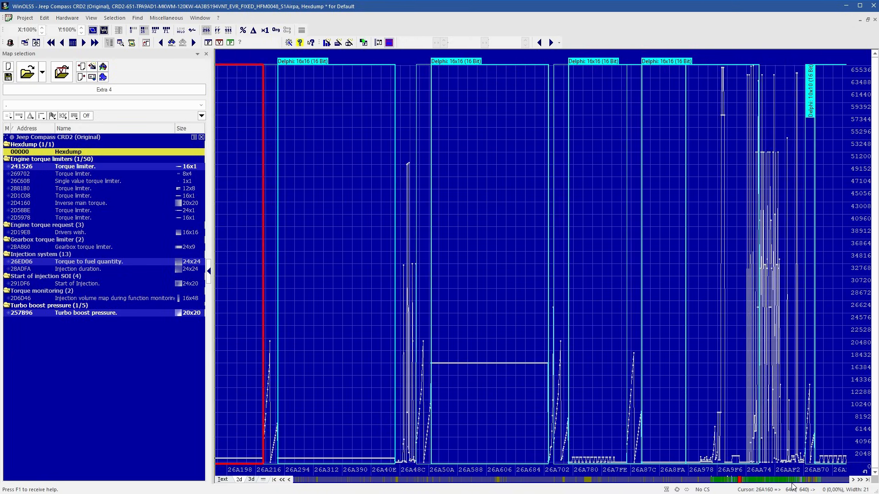
{"action": "scroll", "coordinate": [794, 486], "scroll_direction": "down", "scroll_amount": 2}
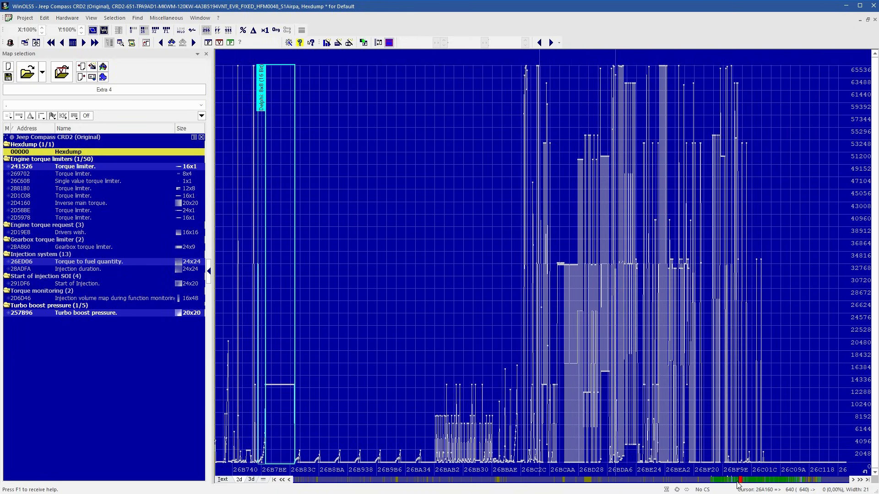
{"action": "scroll", "coordinate": [718, 484], "scroll_direction": "up", "scroll_amount": 4}
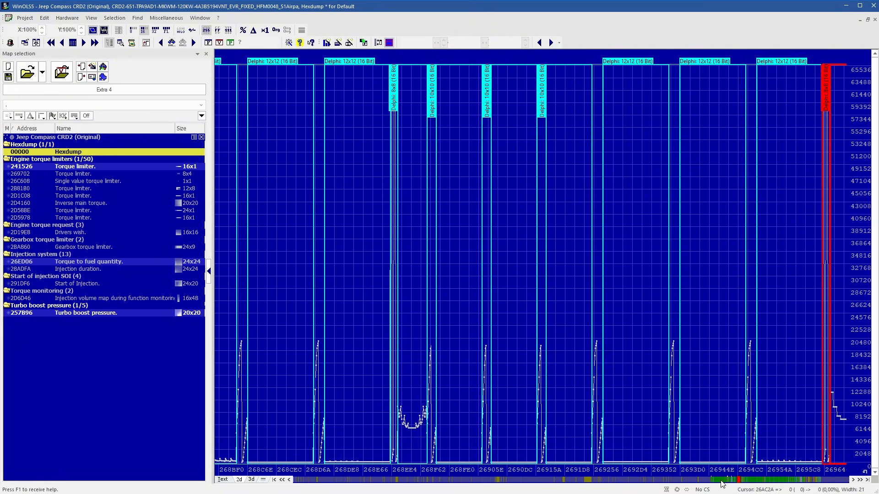
{"action": "scroll", "coordinate": [754, 483], "scroll_direction": "down", "scroll_amount": 3}
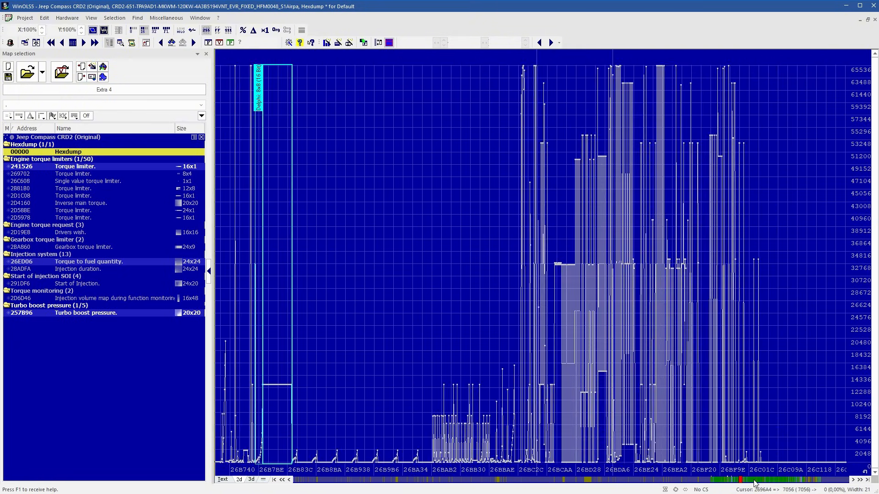
{"action": "scroll", "coordinate": [754, 483], "scroll_direction": "down", "scroll_amount": 1}
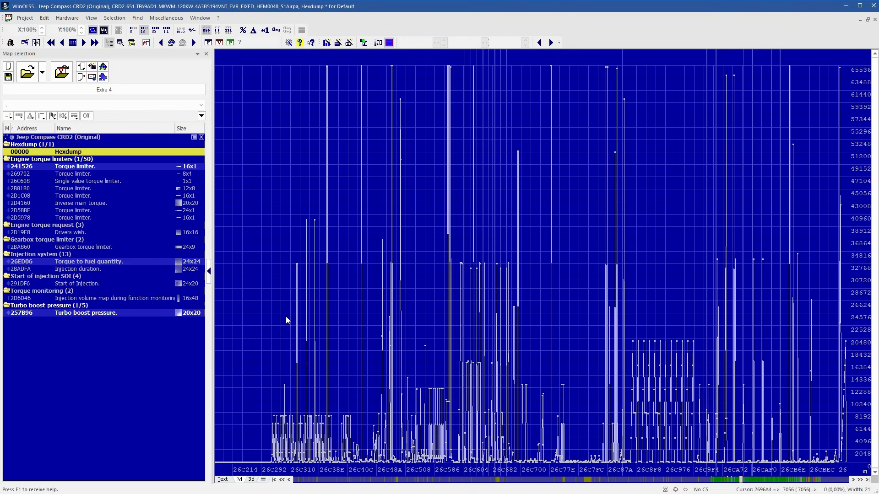
{"action": "scroll", "coordinate": [646, 485], "scroll_direction": "up", "scroll_amount": 2}
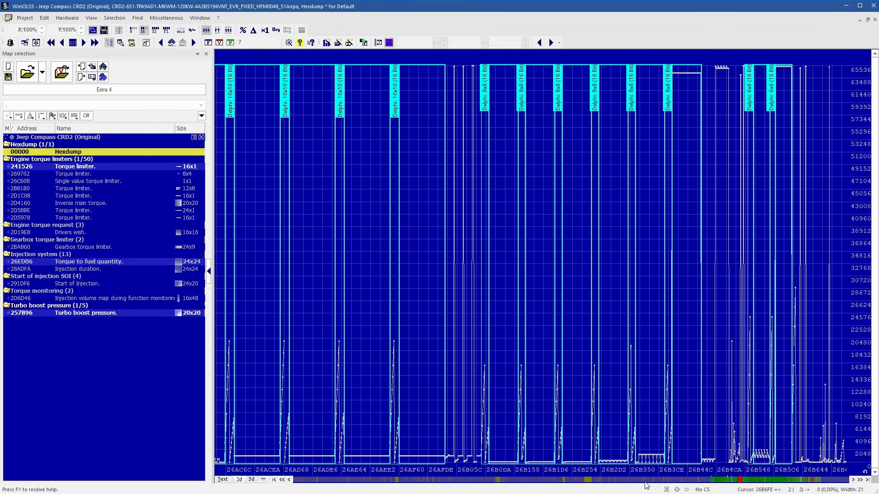
{"action": "scroll", "coordinate": [646, 485], "scroll_direction": "up", "scroll_amount": 2}
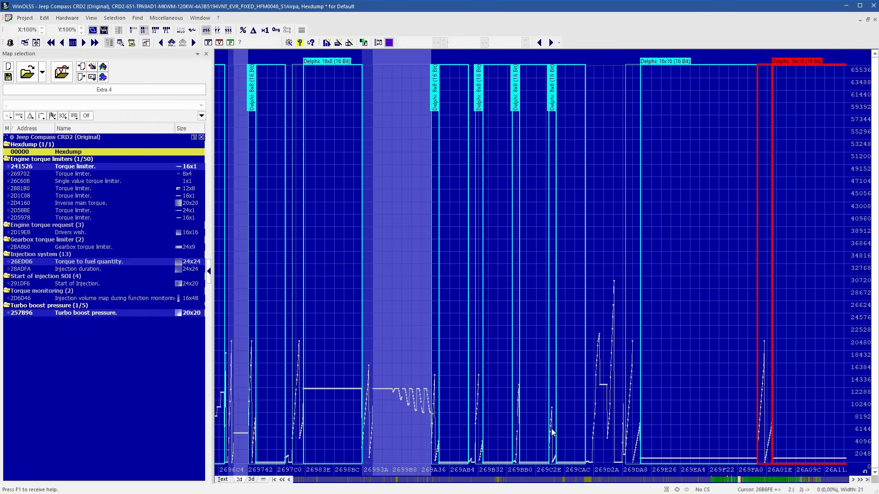
{"action": "scroll", "coordinate": [361, 391], "scroll_direction": "up", "scroll_amount": 3}
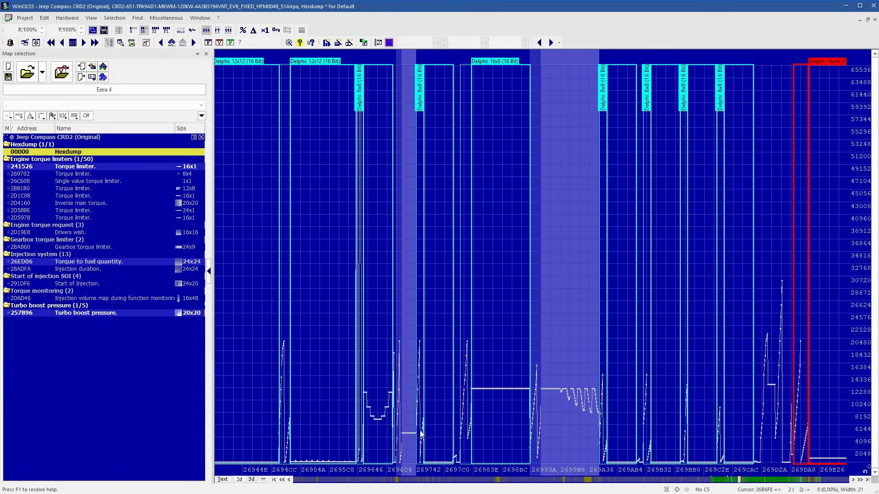
Open the 8x4 torque limiter map at 269702 from the hexdump.
{"action": "left_click", "coordinate": [412, 429]}
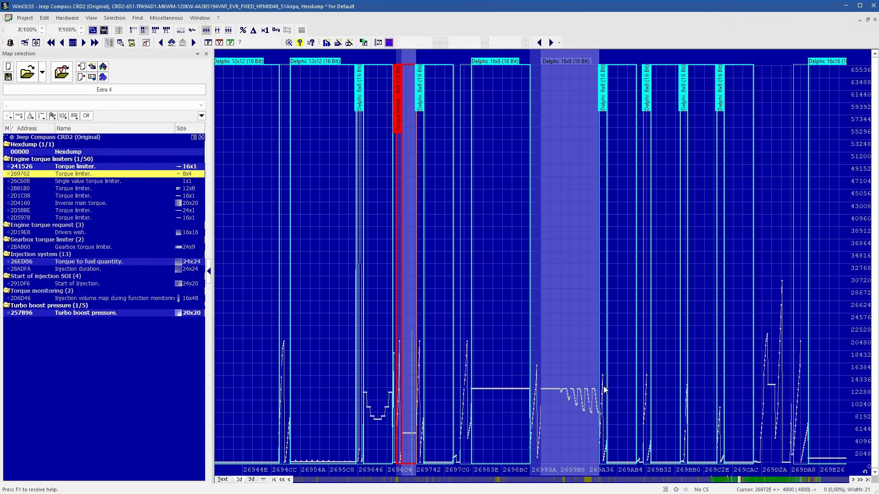
{"action": "left_click_drag", "start_coordinate": [608, 390], "coordinate": [471, 400]}
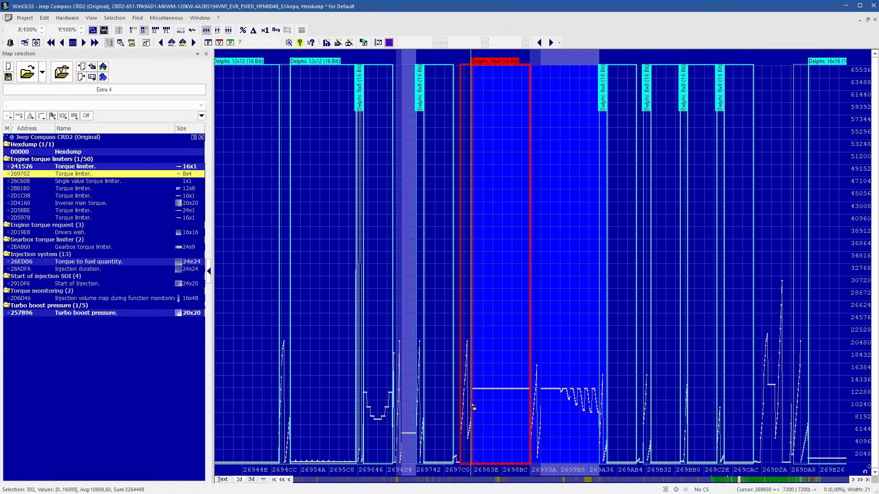
{"action": "left_click", "coordinate": [408, 444]}
{"action": "double_click", "coordinate": [408, 448]}
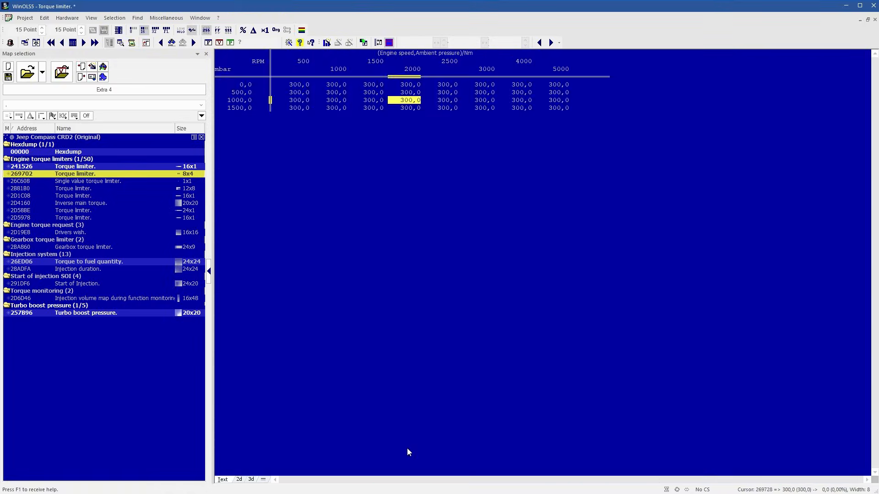
Check the raw values of the 8x4 torque limiter without the conversion factor, and restore the factored display.
{"action": "left_click", "coordinate": [387, 198]}
{"action": "left_click", "coordinate": [398, 109]}
{"action": "left_click", "coordinate": [413, 99]}
{"action": "left_click", "coordinate": [265, 30]}
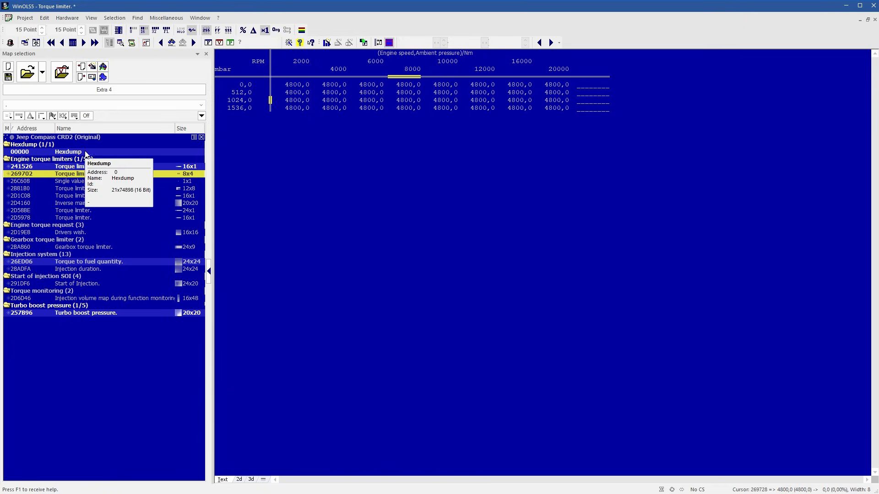
{"action": "left_click", "coordinate": [263, 32]}
Raise all values of the 8x4 torque limiter map by 20 percent.
{"action": "left_click_drag", "start_coordinate": [301, 84], "coordinate": [642, 156]}
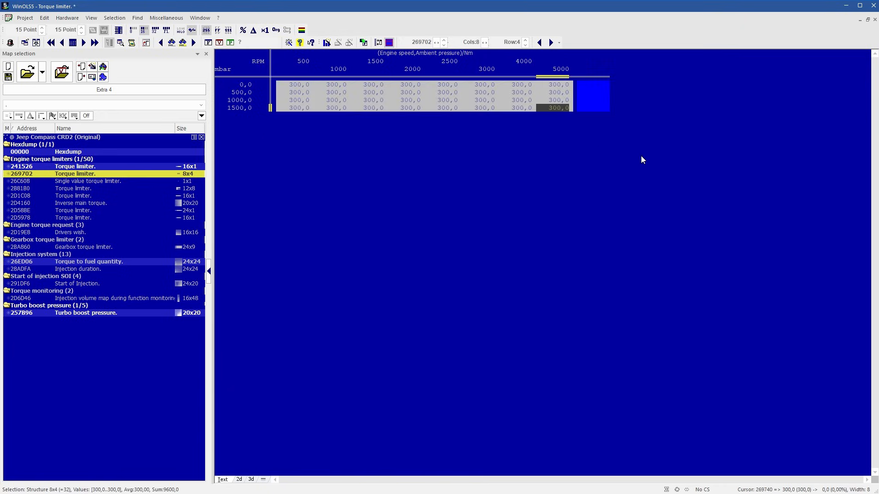
{"action": "key", "text": "percent"}
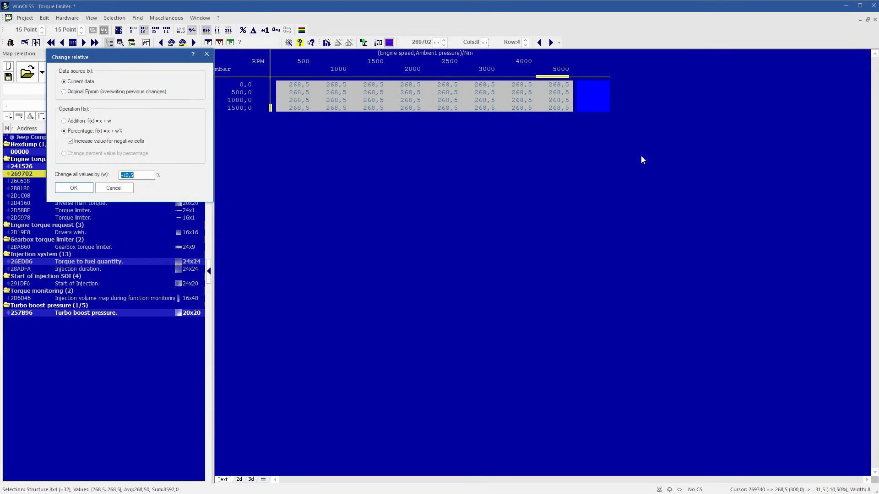
{"action": "type", "text": "20"}
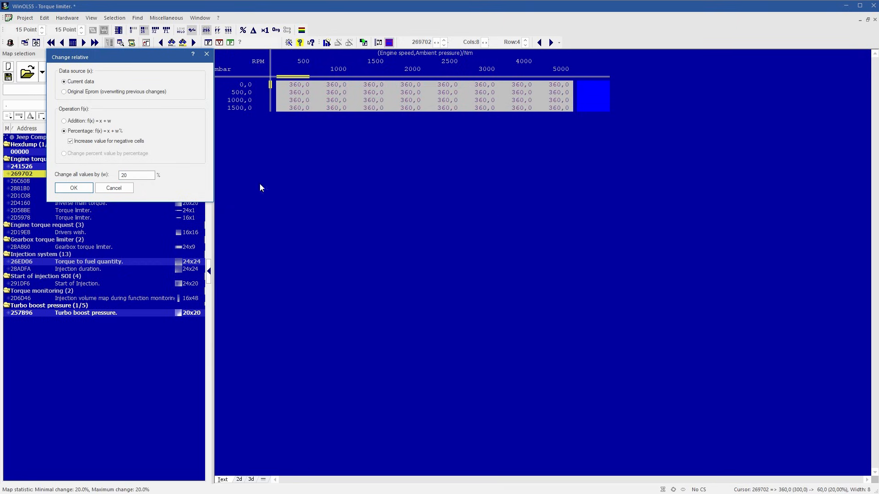
{"action": "left_click", "coordinate": [87, 188]}
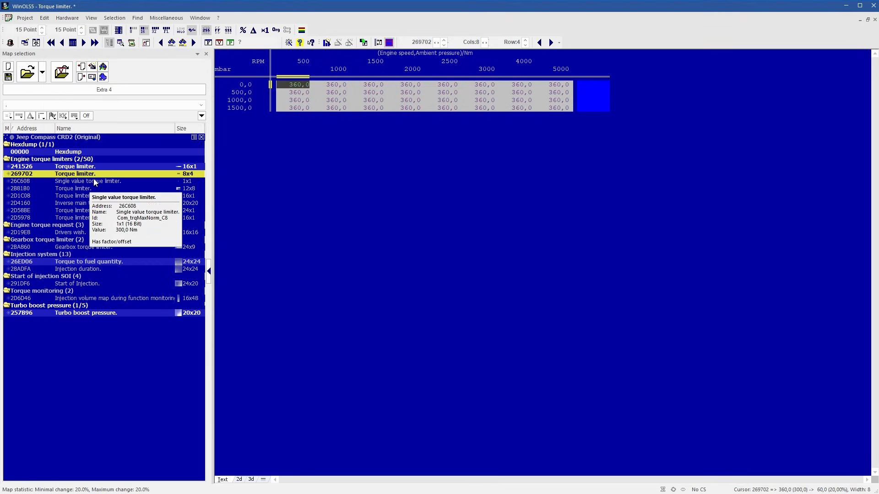
Return to the hexdump, go to the region around 26C300 and display it as text.
{"action": "double_click", "coordinate": [97, 154]}
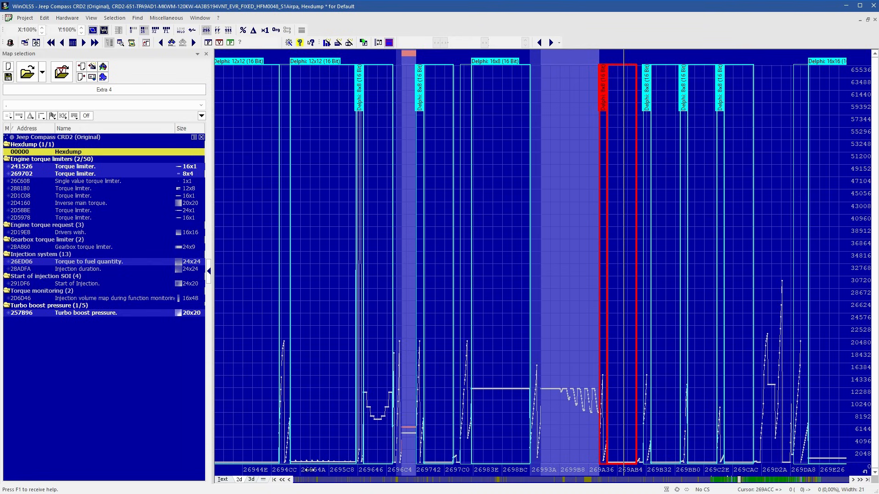
{"action": "left_click", "coordinate": [773, 481]}
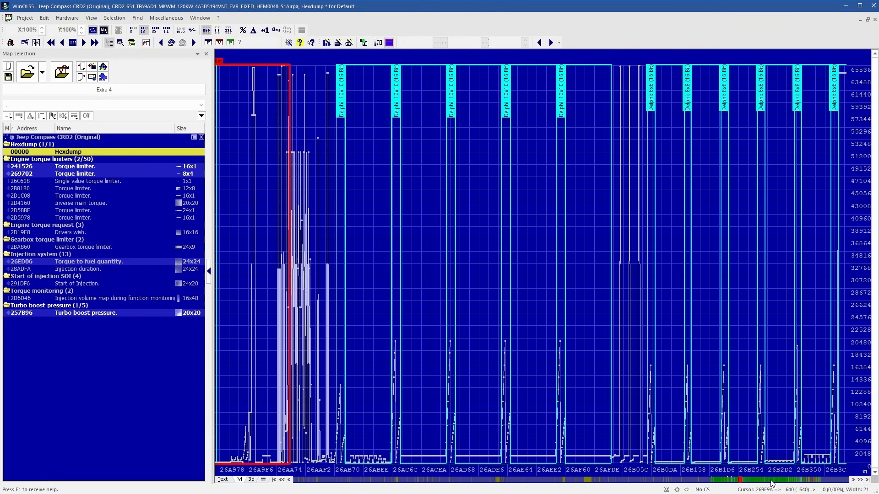
{"action": "left_click", "coordinate": [772, 481]}
{"action": "left_click_drag", "start_coordinate": [641, 383], "coordinate": [645, 412]}
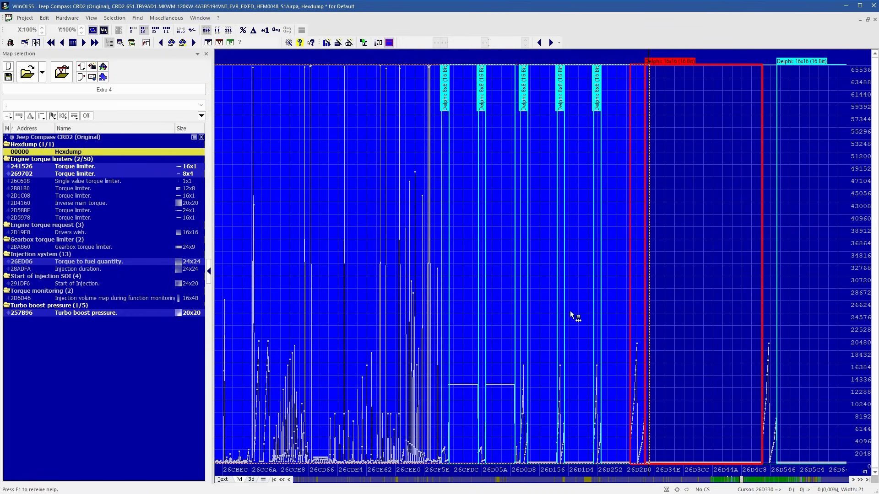
{"action": "left_click", "coordinate": [729, 481]}
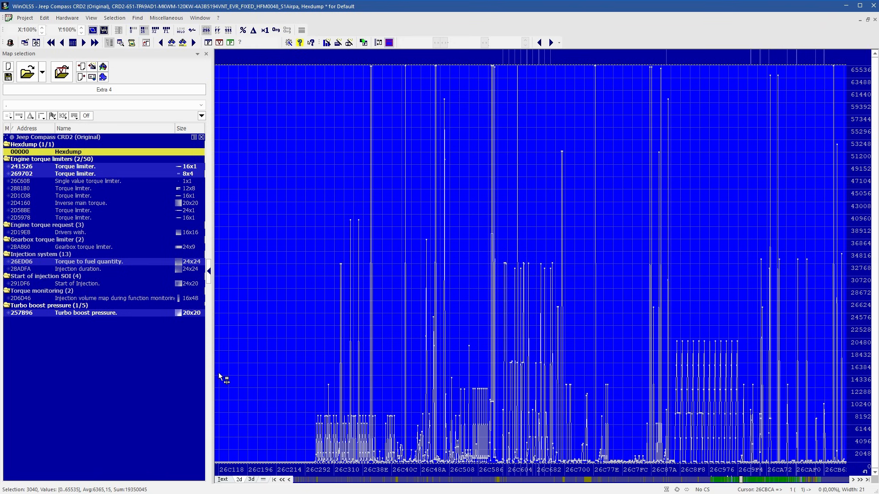
{"action": "left_click", "coordinate": [331, 395]}
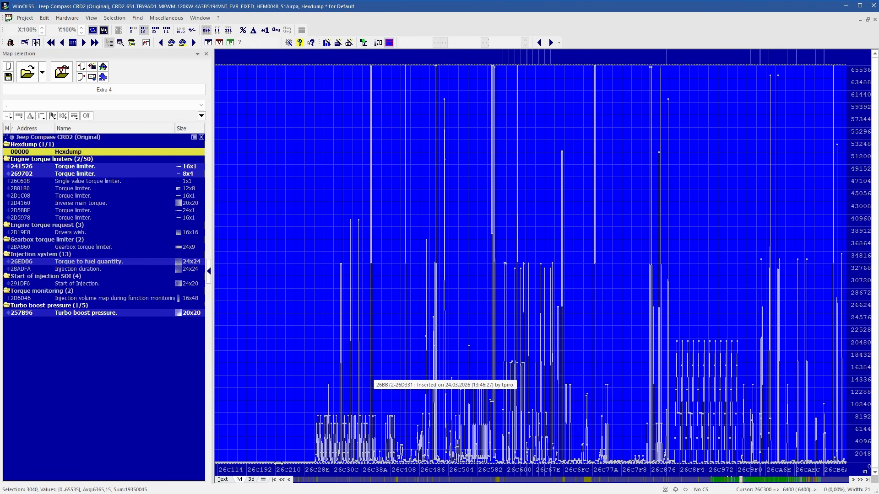
{"action": "left_click", "coordinate": [223, 480]}
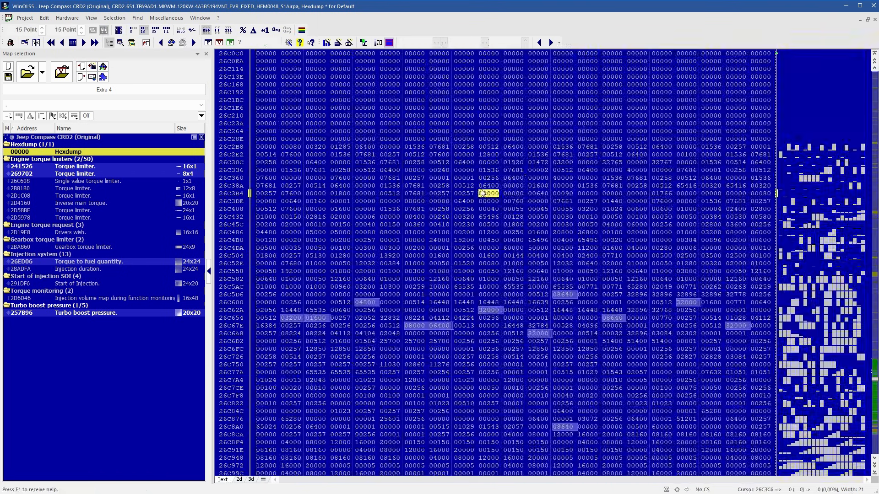
{"action": "left_click", "coordinate": [518, 173]}
Search the hexdump for the decimal value 4800 and move the search window clear of the data.
{"action": "key", "text": "ctrl+f"}
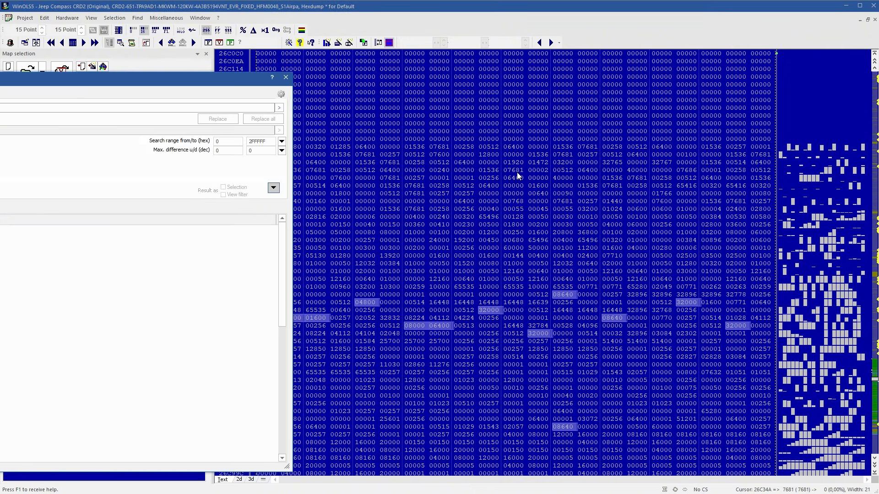
{"action": "type", "text": "48"}
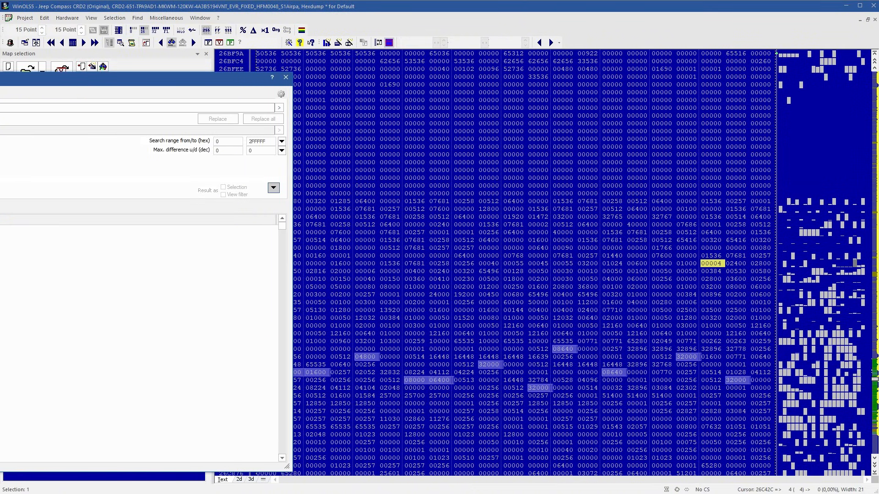
{"action": "type", "text": "00"}
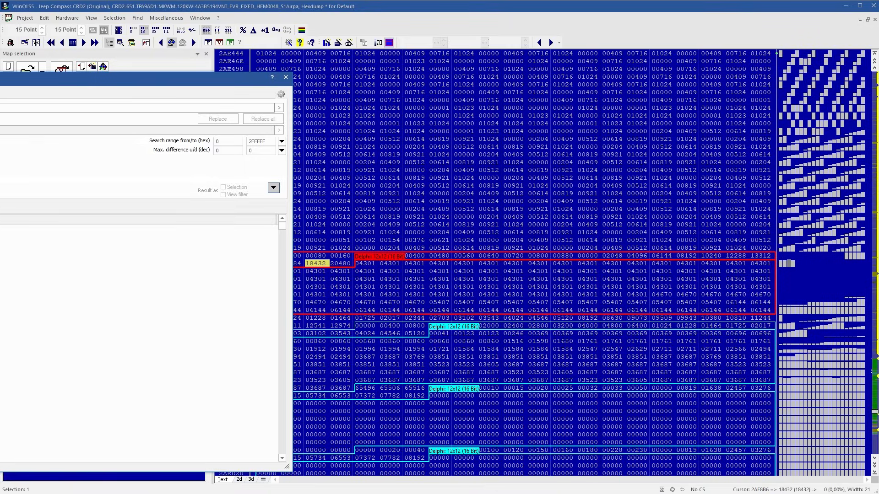
{"action": "left_click_drag", "start_coordinate": [0, 79], "coordinate": [357, 133]}
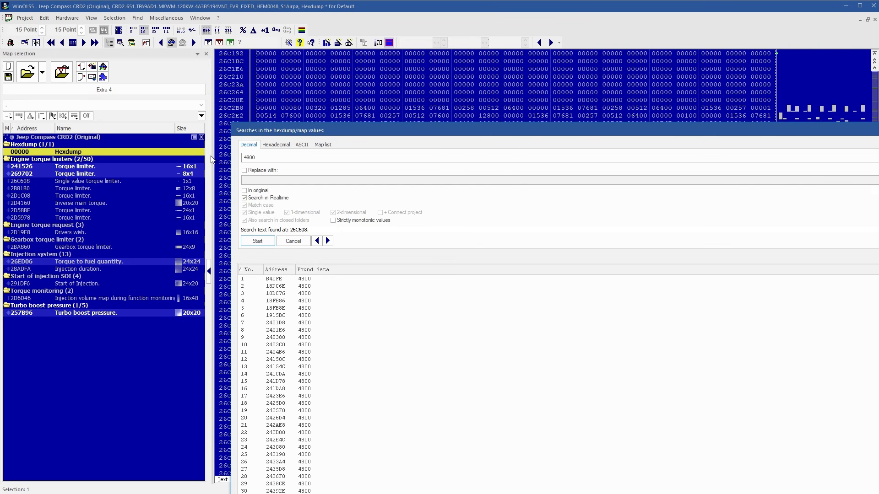
{"action": "left_click_drag", "start_coordinate": [231, 125], "coordinate": [662, 386]}
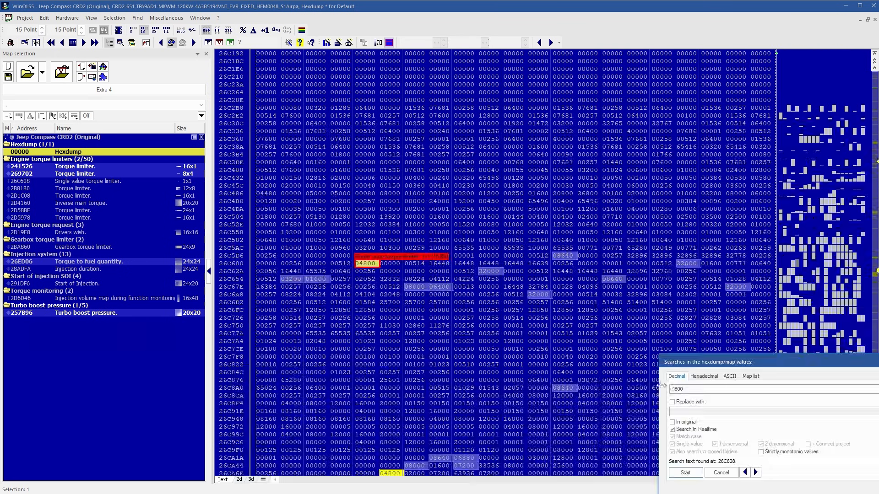
Review the 4800 matches around 26C608, view the single value torque limiter there, and close it to return to the hexdump.
{"action": "scroll", "coordinate": [541, 307], "scroll_direction": "down", "scroll_amount": 4}
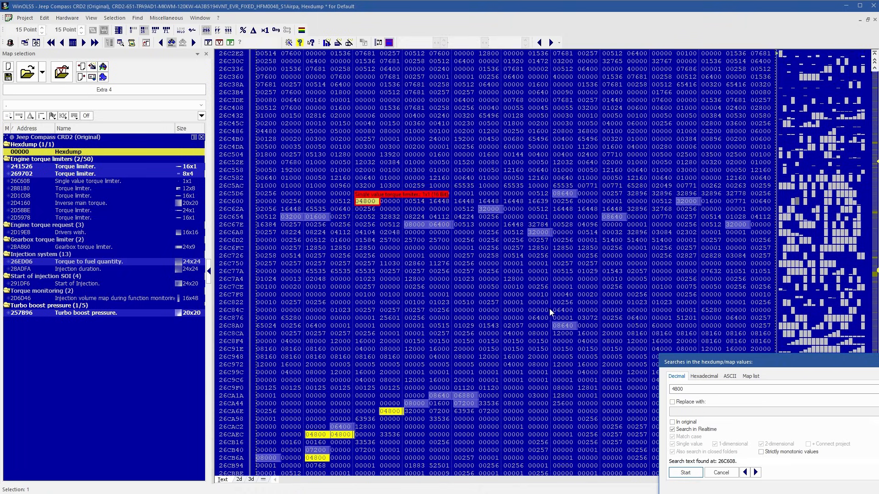
{"action": "scroll", "coordinate": [549, 309], "scroll_direction": "down", "scroll_amount": 2}
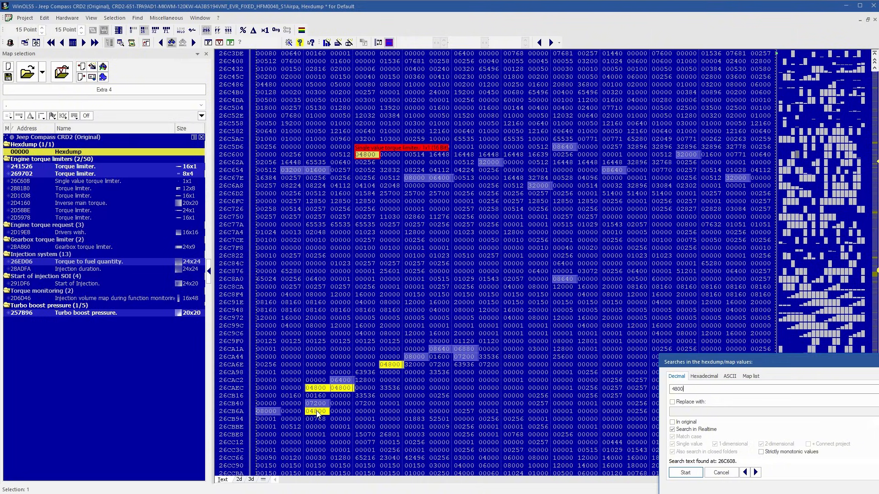
{"action": "double_click", "coordinate": [369, 158]}
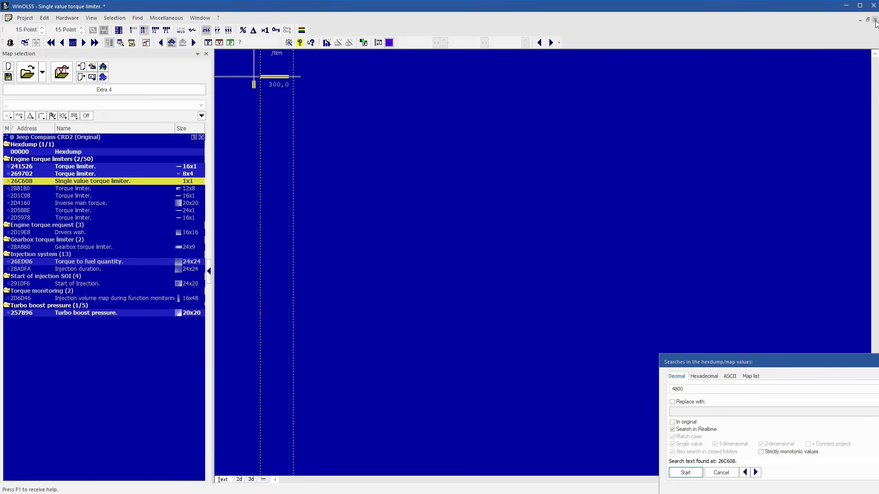
{"action": "mouse_move", "coordinate": [876, 23]}
{"action": "left_click", "coordinate": [875, 20]}
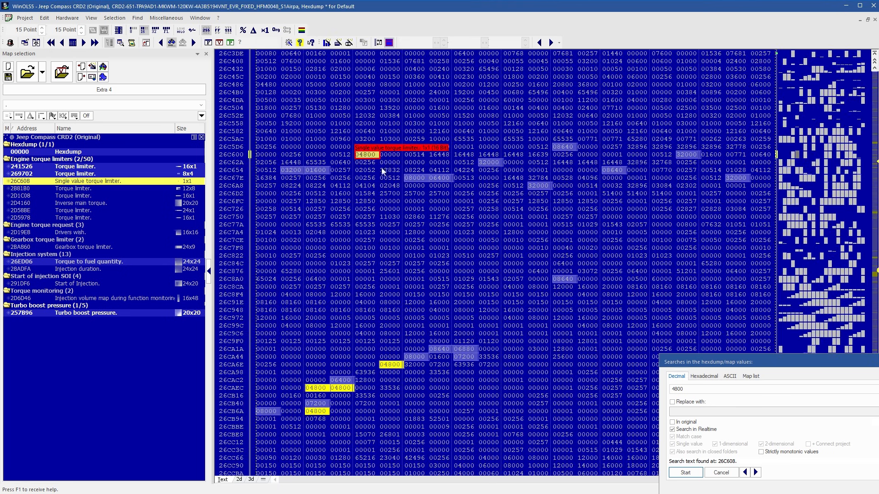
Raise the single value torque limiters at 26C608 and in row 26CA6E of the hexdump by 20 percent.
{"action": "key", "text": "plus"}
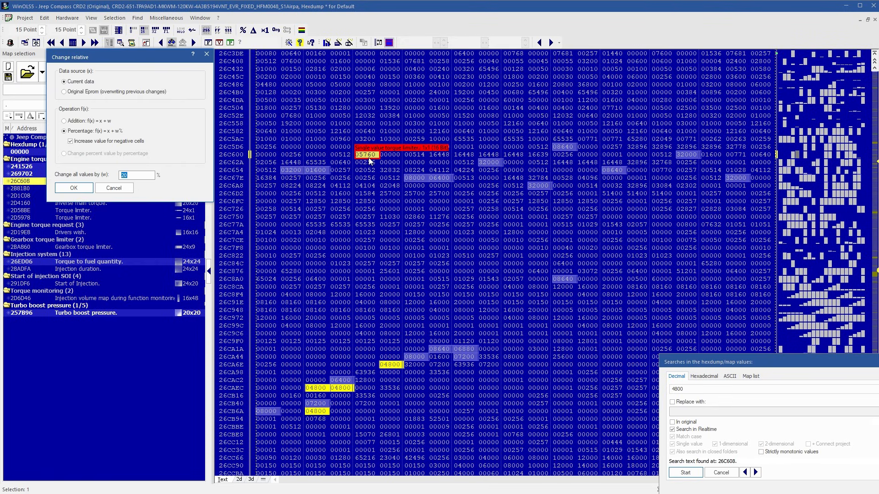
{"action": "key", "text": "Return"}
{"action": "left_click", "coordinate": [395, 365]}
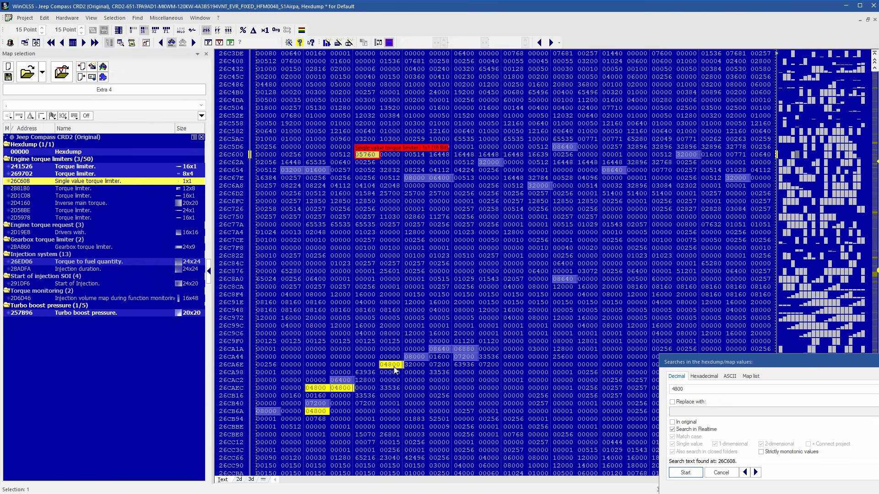
{"action": "key", "text": "plus"}
{"action": "key", "text": "Return"}
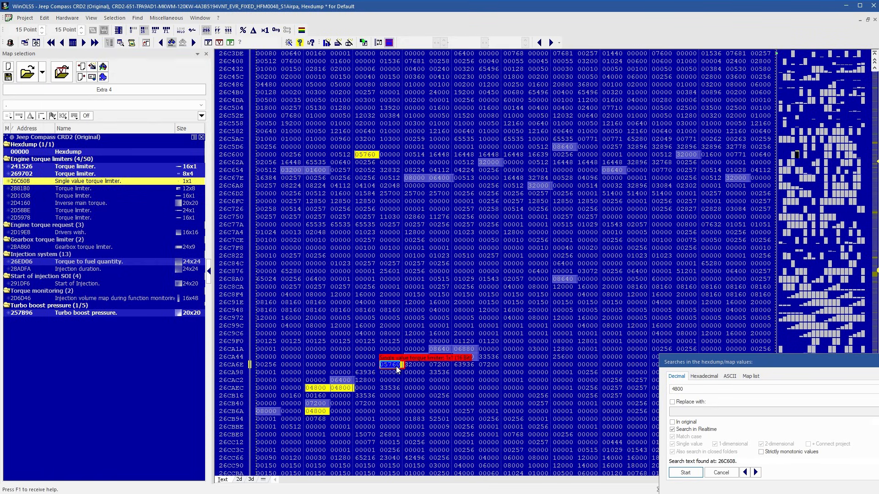
Raise the two adjacent 4800 values in row 26CAEC and the one in row 26CB6A by 20 percent, then close the search.
{"action": "key", "text": "Down"}
{"action": "key", "text": "Down"}
{"action": "key", "text": "Down"}
{"action": "key", "text": "shift+Right"}
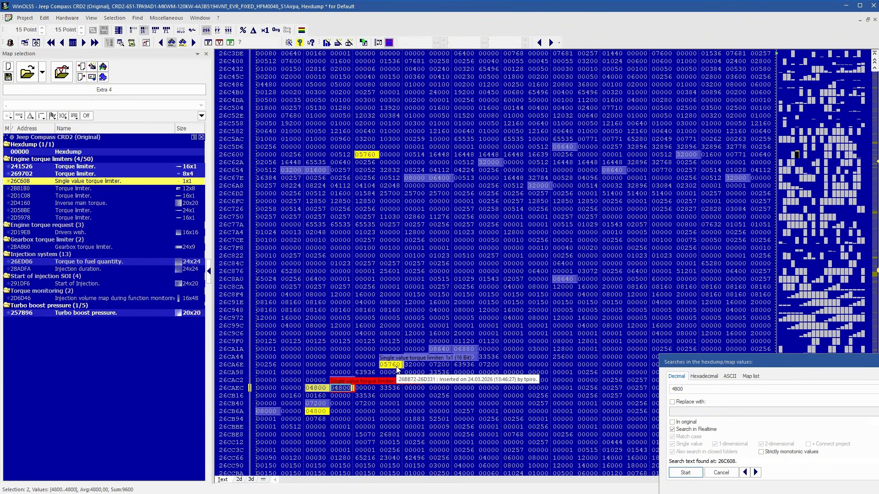
{"action": "key", "text": "plus"}
{"action": "key", "text": "Return"}
{"action": "key", "text": "Down"}
{"action": "key", "text": "Down"}
{"action": "key", "text": "Down"}
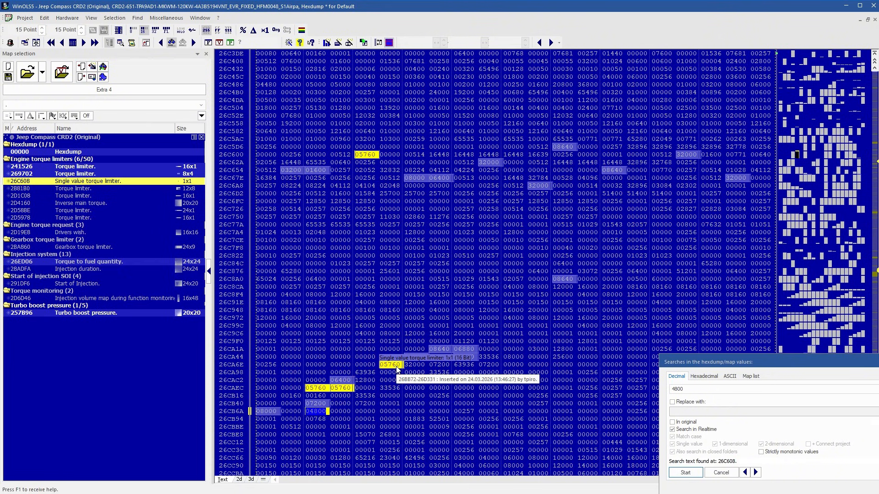
{"action": "key", "text": "plus"}
{"action": "key", "text": "Return"}
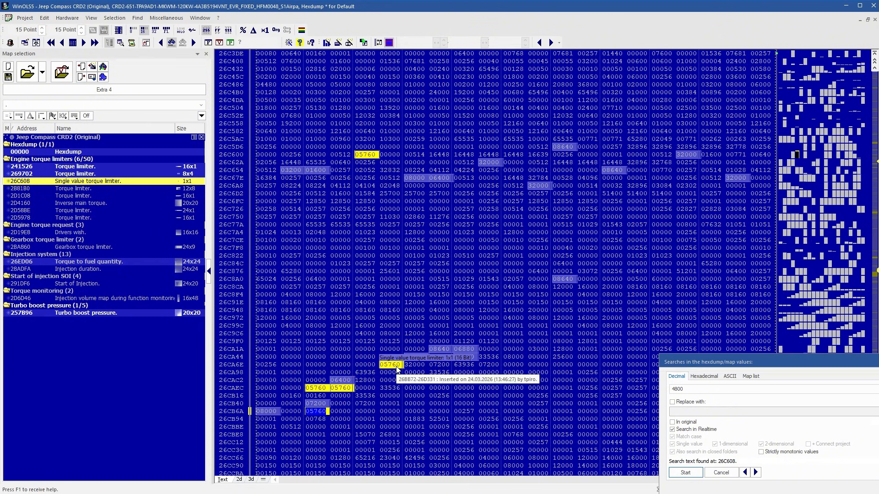
{"action": "left_click", "coordinate": [488, 271]}
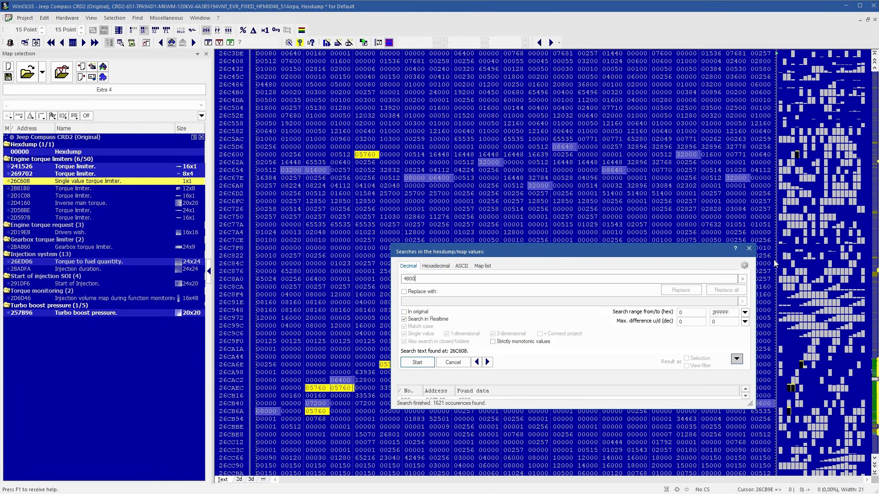
{"action": "left_click", "coordinate": [750, 250]}
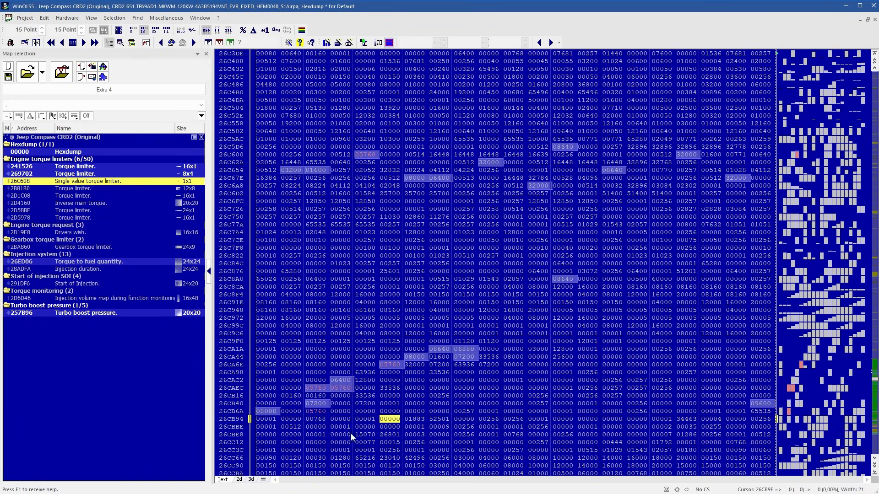
Display the hexdump as a 2D graph, go to the Torque to fuel quantity map at 26ED06 and open it.
{"action": "left_click", "coordinate": [239, 480]}
{"action": "left_click", "coordinate": [460, 408]}
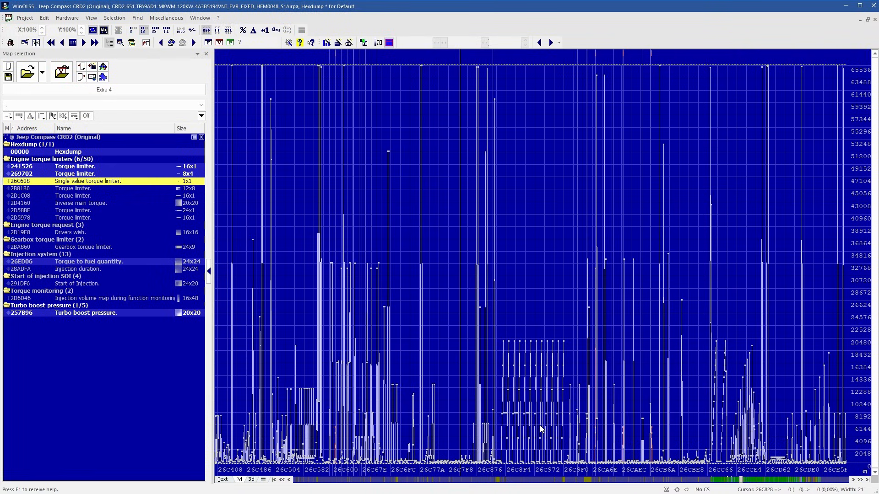
{"action": "left_click", "coordinate": [647, 421]}
{"action": "left_click", "coordinate": [796, 481]}
{"action": "left_click", "coordinate": [796, 480]}
{"action": "left_click", "coordinate": [796, 481]}
{"action": "left_click", "coordinate": [796, 481]}
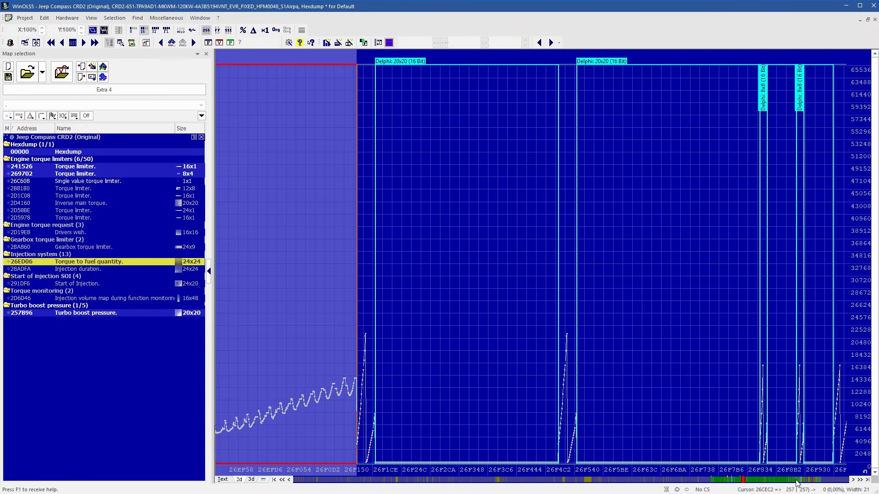
{"action": "left_click", "coordinate": [722, 480]}
{"action": "scroll", "coordinate": [741, 427], "scroll_direction": "down", "scroll_amount": 5}
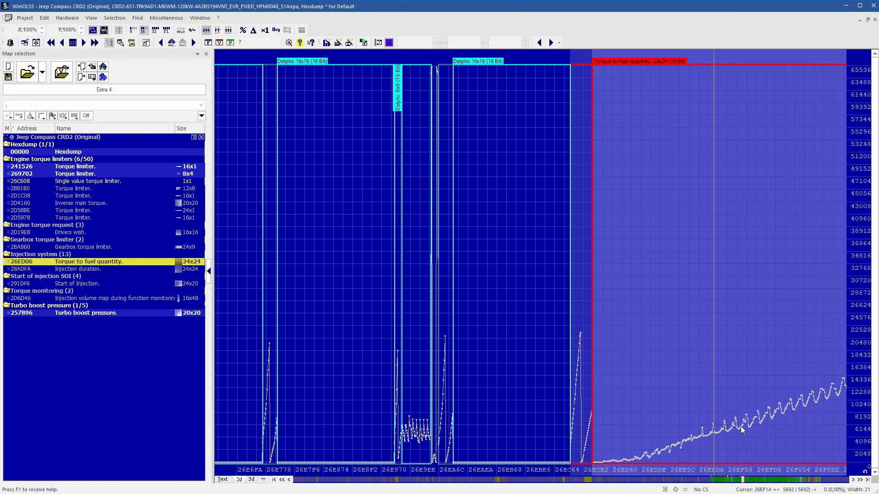
{"action": "scroll", "coordinate": [741, 426], "scroll_direction": "down", "scroll_amount": 5}
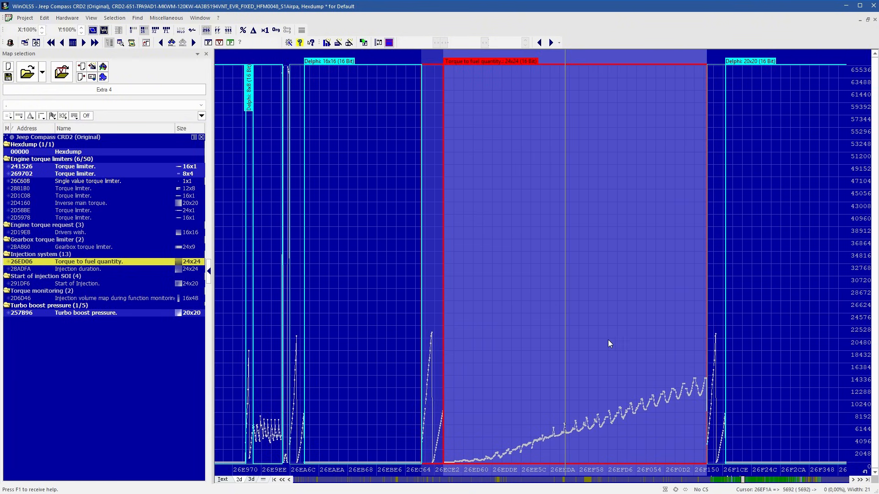
{"action": "double_click", "coordinate": [606, 338]}
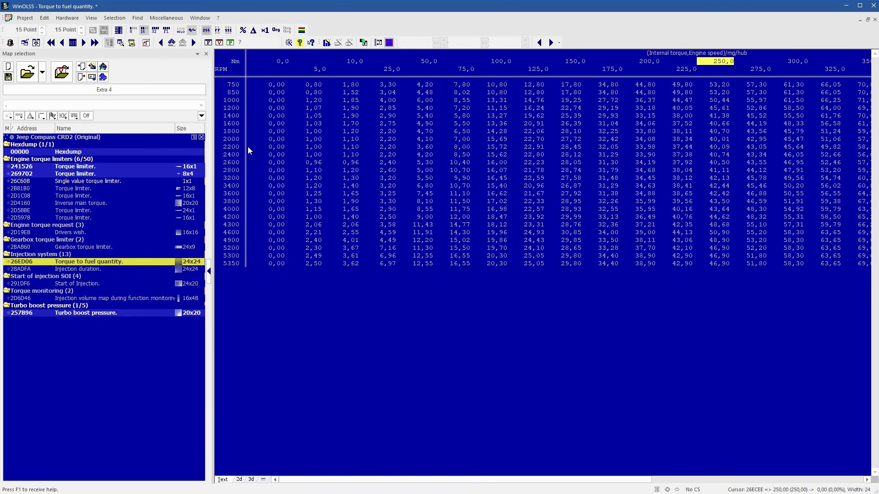
Raise the Torque to fuel quantity values from 1800 to 5350 RPM and from 250 to 525 Nm by 7 percent.
{"action": "left_click", "coordinate": [233, 131]}
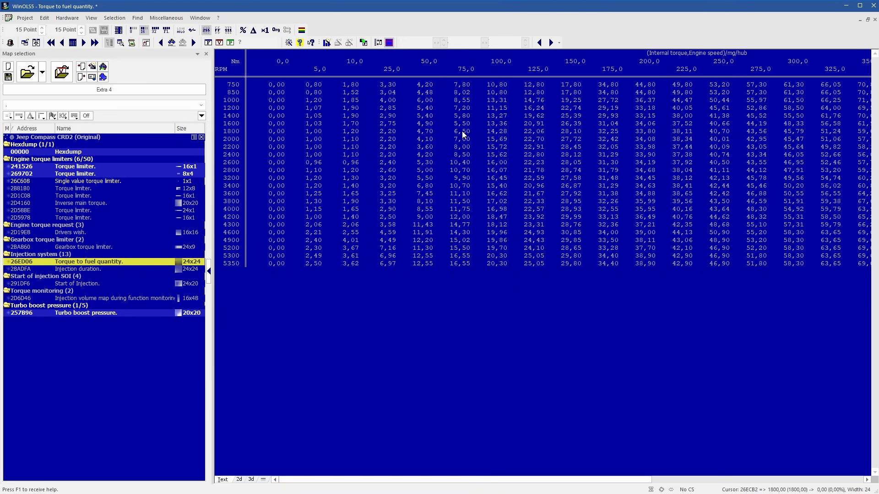
{"action": "key", "text": "Right"}
{"action": "key", "text": "Right"}
{"action": "key", "text": "Right"}
{"action": "key", "text": "Right"}
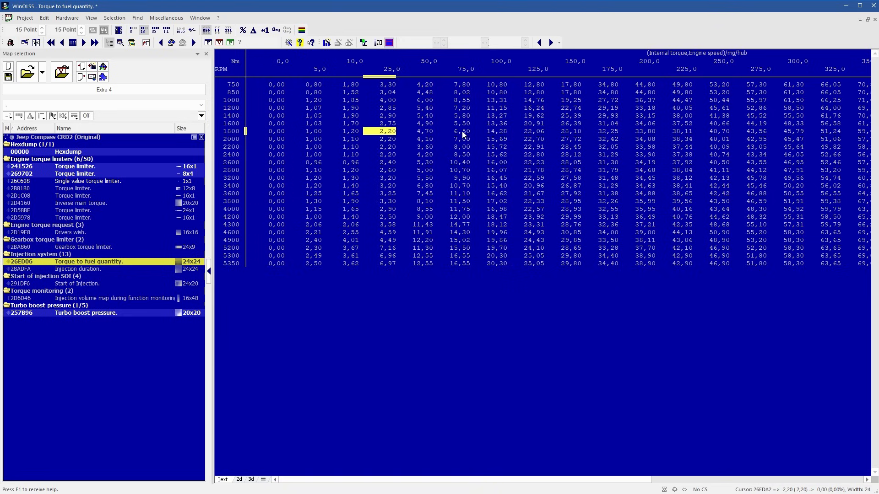
{"action": "key", "text": "Right"}
{"action": "key", "text": "Right"}
{"action": "key", "text": "Right"}
{"action": "key", "text": "Right"}
{"action": "key", "text": "Right"}
{"action": "key", "text": "Right"}
{"action": "key", "text": "Right"}
{"action": "key", "text": "Right"}
{"action": "key", "text": "Right"}
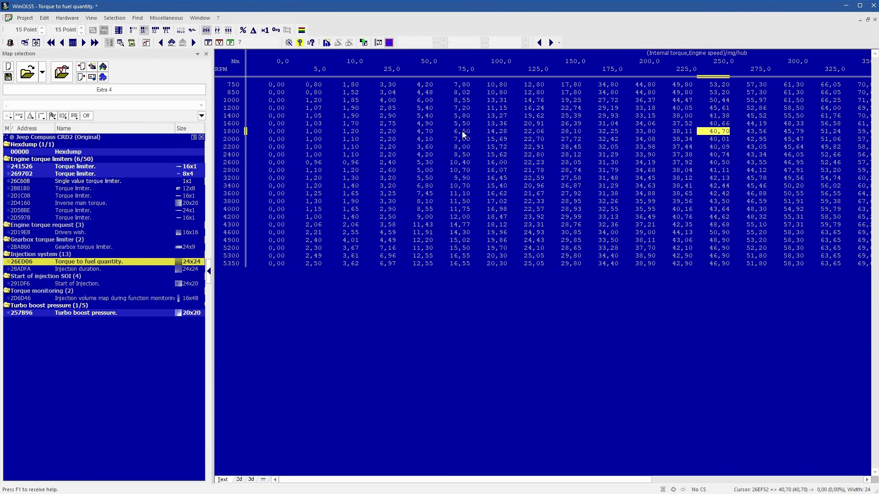
{"action": "key", "text": "shift+Right"}
{"action": "key", "text": "shift+Right"}
{"action": "key", "text": "shift+Right"}
{"action": "key", "text": "shift+Right"}
{"action": "key", "text": "shift+Right"}
{"action": "key", "text": "shift+Right"}
{"action": "key", "text": "shift+Right"}
{"action": "key", "text": "shift+Right"}
{"action": "key", "text": "shift+Right"}
{"action": "key", "text": "shift+Right"}
{"action": "key", "text": "shift+Right"}
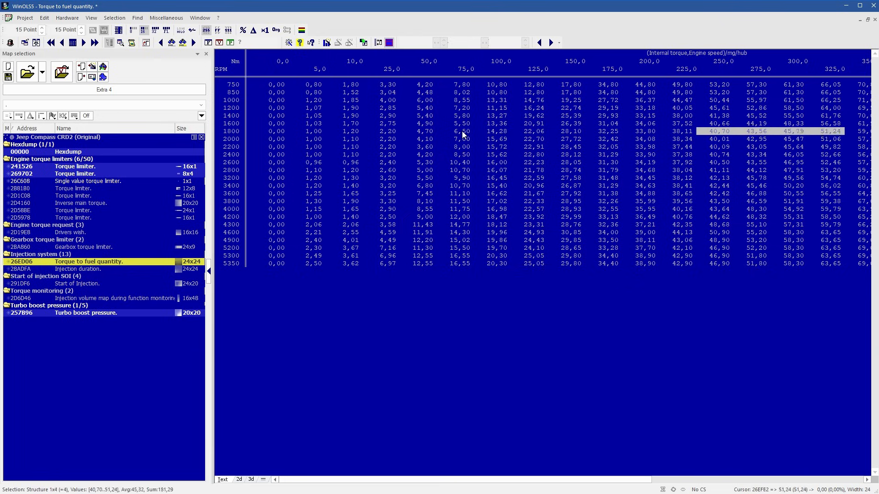
{"action": "key", "text": "shift+Down"}
{"action": "key", "text": "shift+Down"}
{"action": "key", "text": "shift+Down"}
{"action": "key", "text": "shift+Down"}
{"action": "key", "text": "shift+Down"}
{"action": "key", "text": "shift+Down"}
{"action": "key", "text": "shift+Down"}
{"action": "key", "text": "shift+Down"}
{"action": "key", "text": "shift+Down"}
{"action": "key", "text": "shift+Down"}
{"action": "key", "text": "shift+Down"}
{"action": "key", "text": "shift+Down"}
{"action": "key", "text": "shift+Down"}
{"action": "key", "text": "shift+Down"}
{"action": "key", "text": "shift+Down"}
{"action": "key", "text": "shift+Down"}
{"action": "key", "text": "shift+Down"}
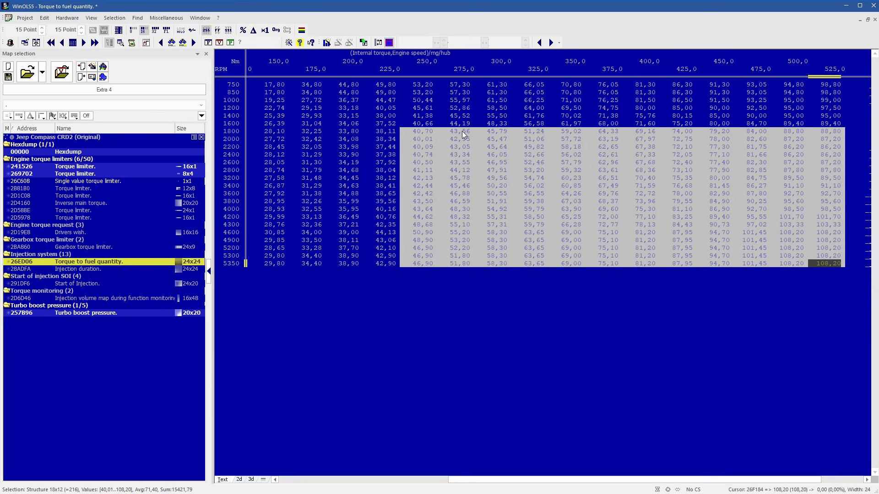
{"action": "key", "text": "percent"}
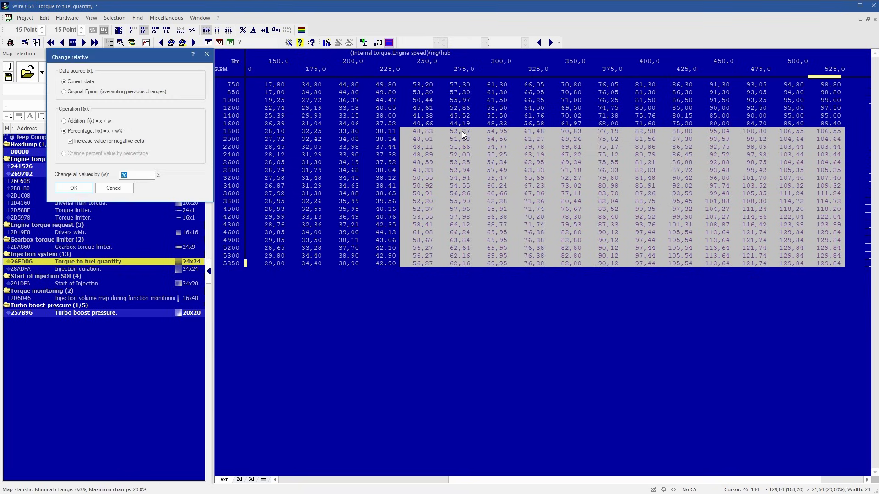
{"action": "type", "text": "7"}
{"action": "key", "text": "Return"}
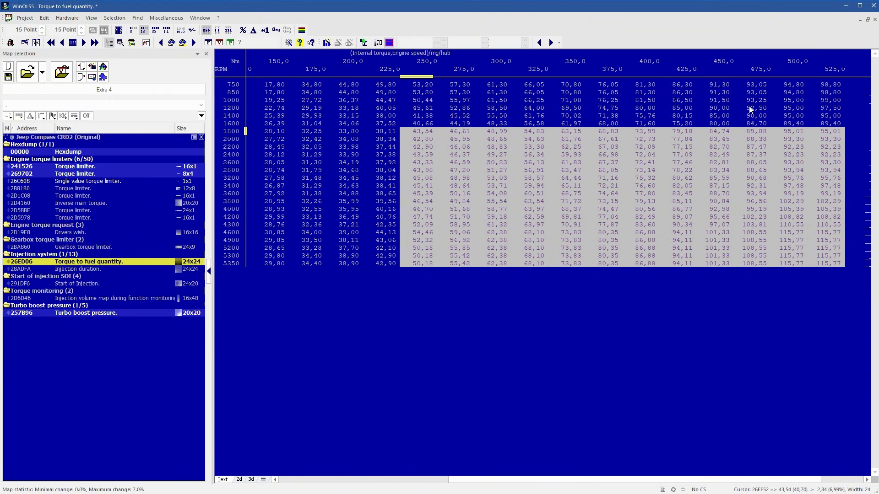
Return to the hexdump graph, locate the Injection duration map at 28ADFA and open it to view its values.
{"action": "double_click", "coordinate": [84, 153]}
{"action": "left_click", "coordinate": [763, 482]}
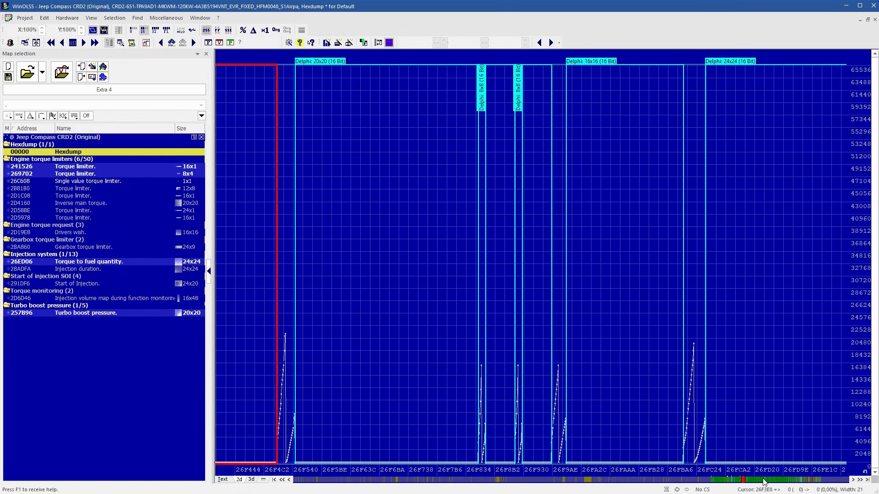
{"action": "left_click", "coordinate": [762, 482]}
{"action": "left_click", "coordinate": [761, 482]}
{"action": "left_click", "coordinate": [761, 483]}
{"action": "left_click", "coordinate": [761, 483]}
{"action": "left_click", "coordinate": [760, 483]}
{"action": "left_click", "coordinate": [761, 483]}
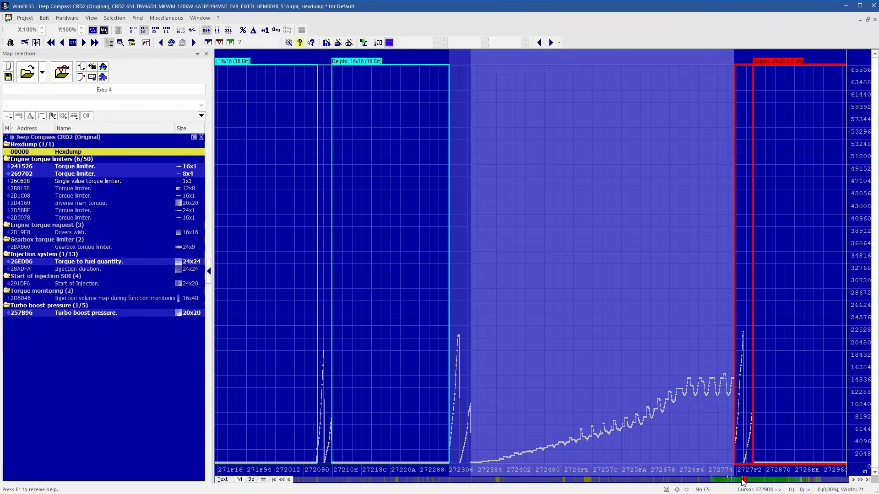
{"action": "left_click", "coordinate": [784, 482]}
{"action": "left_click", "coordinate": [785, 481]}
{"action": "left_click", "coordinate": [785, 482]}
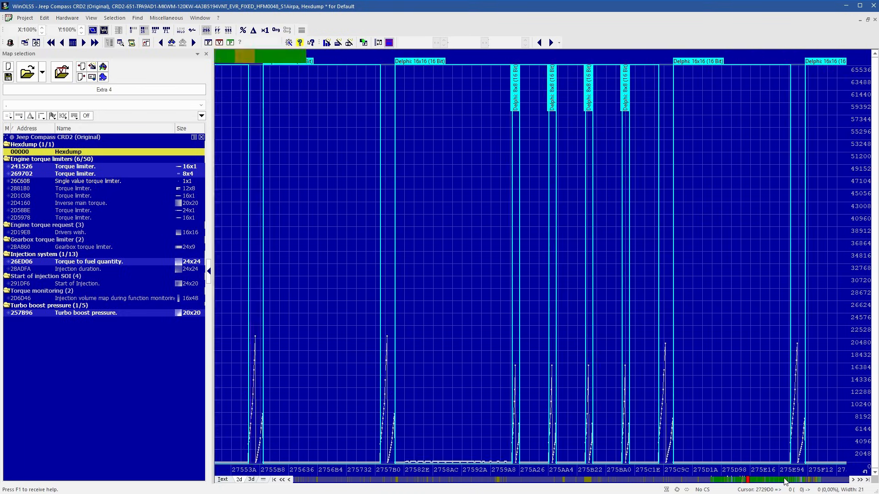
{"action": "left_click", "coordinate": [784, 482]}
{"action": "left_click", "coordinate": [785, 481]}
{"action": "left_click", "coordinate": [785, 482]}
{"action": "left_click", "coordinate": [785, 482]}
{"action": "left_click", "coordinate": [785, 481]}
{"action": "left_click", "coordinate": [784, 482]}
{"action": "left_click", "coordinate": [785, 482]}
{"action": "left_click", "coordinate": [785, 482]}
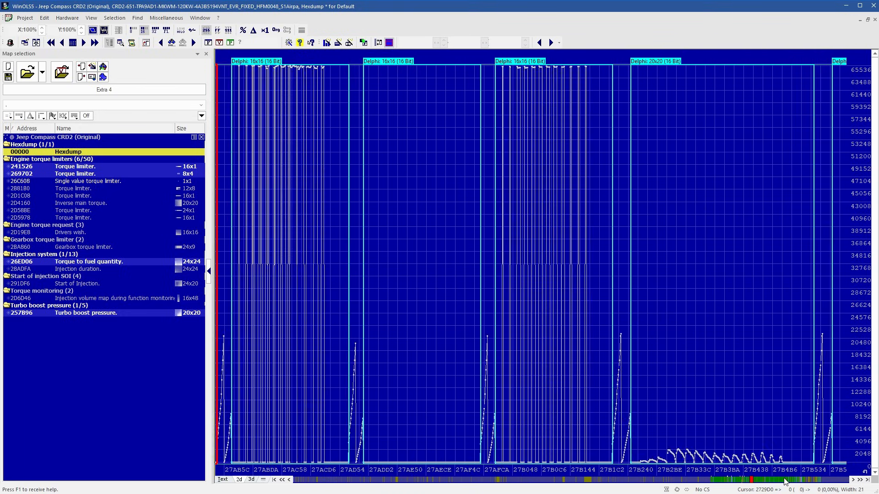
{"action": "left_click", "coordinate": [785, 482]}
{"action": "left_click", "coordinate": [784, 482]}
{"action": "left_click", "coordinate": [786, 482]}
{"action": "left_click", "coordinate": [786, 482]}
{"action": "left_click", "coordinate": [788, 483]}
{"action": "left_click", "coordinate": [788, 483]}
{"action": "left_click", "coordinate": [789, 483]}
{"action": "left_click", "coordinate": [788, 483]}
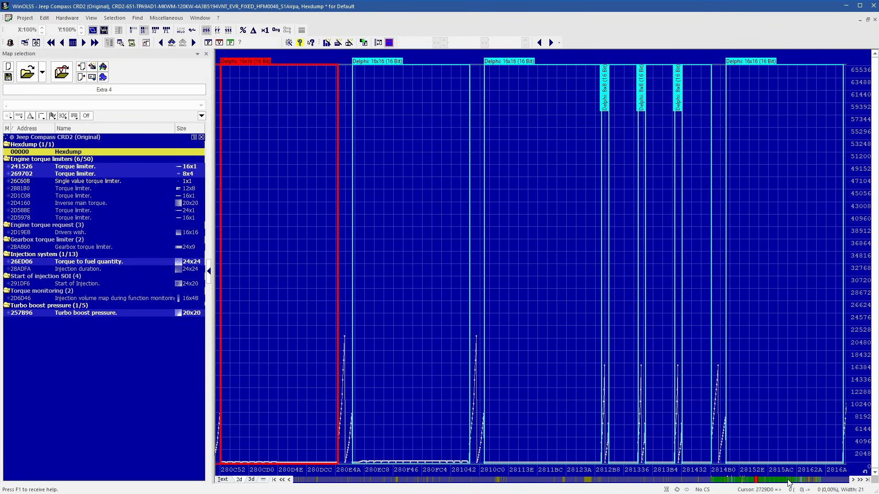
{"action": "left_click", "coordinate": [788, 483]}
{"action": "left_click", "coordinate": [788, 483]}
{"action": "left_click", "coordinate": [788, 483]}
{"action": "left_click", "coordinate": [788, 483]}
{"action": "left_click", "coordinate": [788, 483]}
{"action": "left_click", "coordinate": [789, 483]}
{"action": "left_click", "coordinate": [788, 483]}
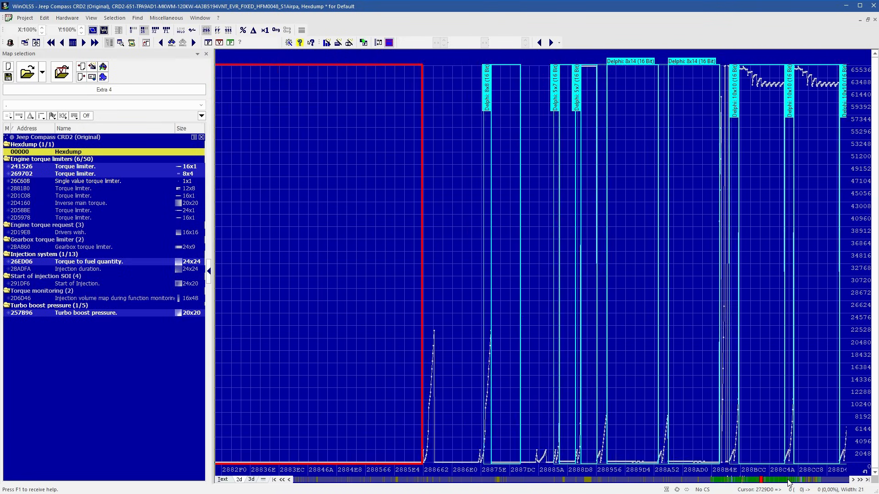
{"action": "left_click", "coordinate": [788, 483]}
{"action": "left_click", "coordinate": [788, 483]}
{"action": "left_click", "coordinate": [789, 483]}
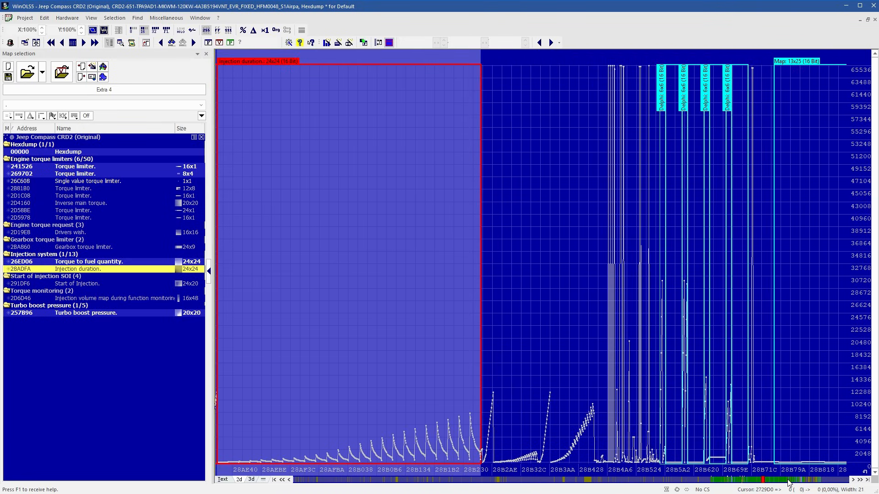
{"action": "left_click", "coordinate": [756, 481]}
{"action": "scroll", "coordinate": [762, 441], "scroll_direction": "down", "scroll_amount": 3}
{"action": "scroll", "coordinate": [765, 444], "scroll_direction": "down", "scroll_amount": 1}
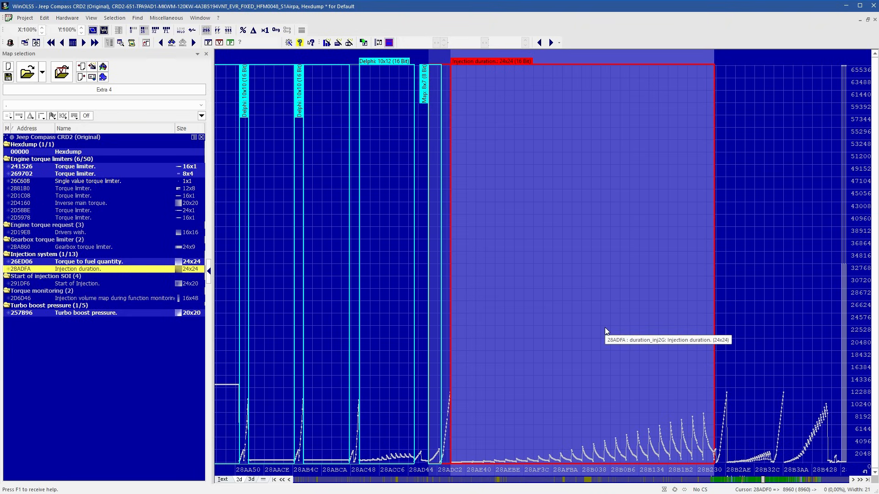
{"action": "left_click", "coordinate": [560, 306]}
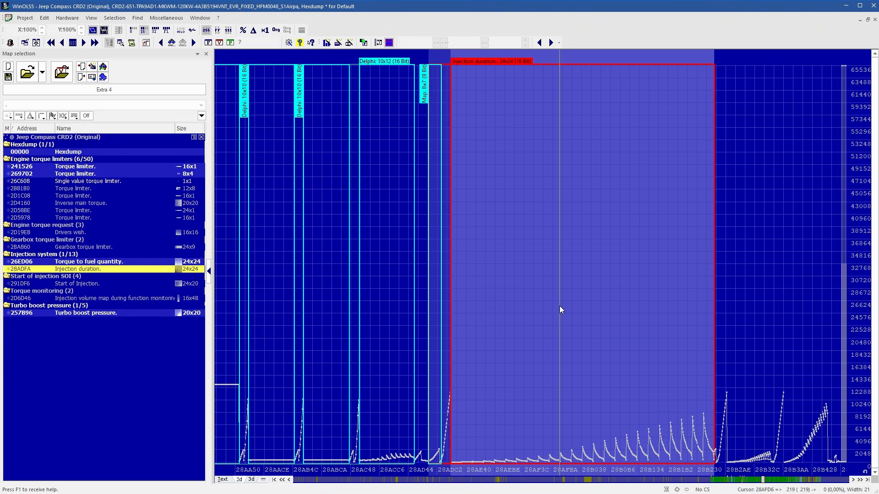
{"action": "double_click", "coordinate": [560, 307]}
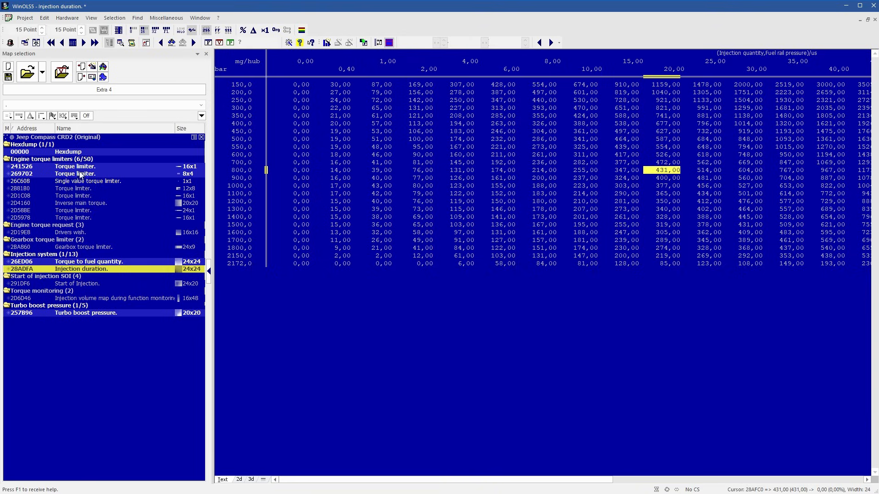
Open the Rail pressure request map at 2B5E1C and swap its axes so engine speed runs down the rows.
{"action": "left_click", "coordinate": [46, 106]}
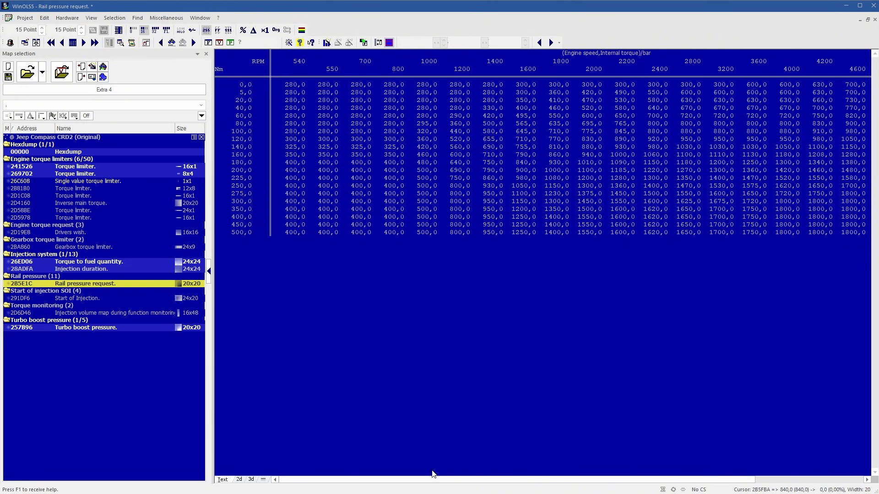
{"action": "left_click_drag", "start_coordinate": [432, 480], "coordinate": [570, 479]}
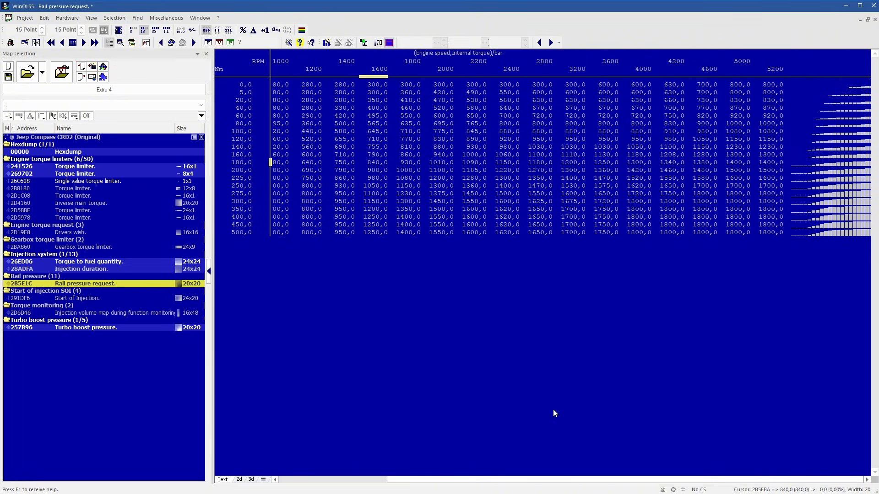
{"action": "left_click", "coordinate": [406, 147]}
{"action": "key", "text": "x"}
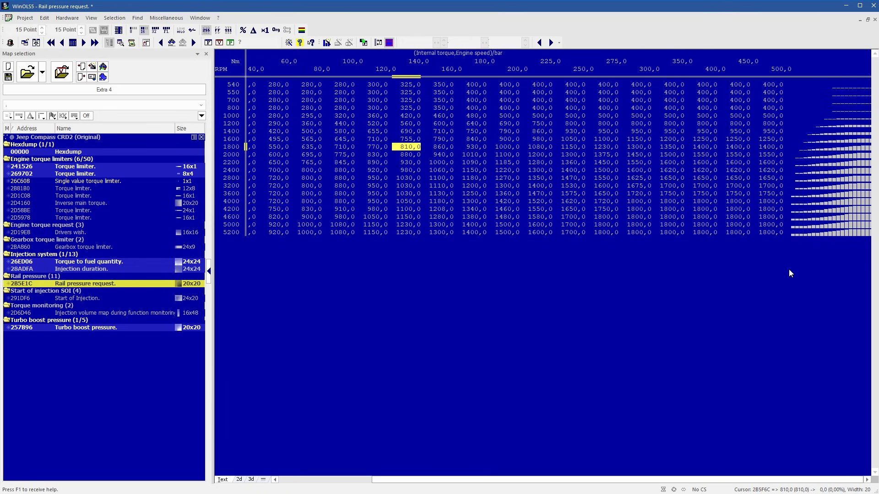
Examine the rail pressure request along the 1800 RPM row from the low torque columns up to 250 Nm.
{"action": "left_click", "coordinate": [236, 148]}
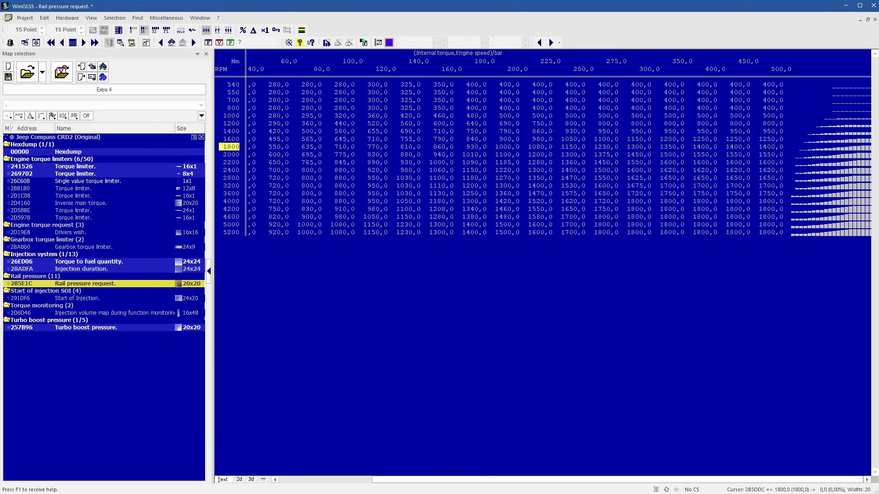
{"action": "key", "text": "Right"}
{"action": "key", "text": "Right"}
{"action": "key", "text": "Right"}
{"action": "key", "text": "Right"}
{"action": "key", "text": "Right"}
{"action": "key", "text": "Right"}
{"action": "key", "text": "Right"}
{"action": "key", "text": "Right"}
{"action": "key", "text": "Right"}
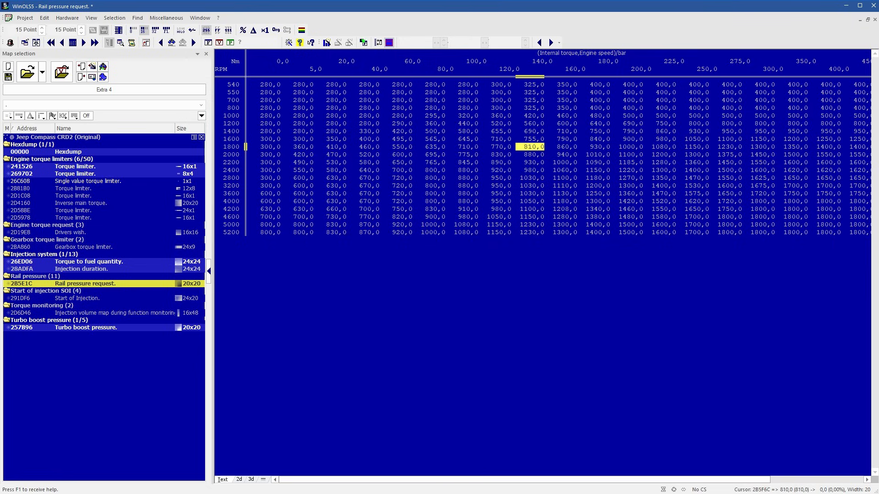
{"action": "key", "text": "Right"}
{"action": "key", "text": "Right"}
{"action": "key", "text": "Right"}
{"action": "key", "text": "Right"}
{"action": "key", "text": "Right"}
{"action": "key", "text": "Right"}
{"action": "key", "text": "Left"}
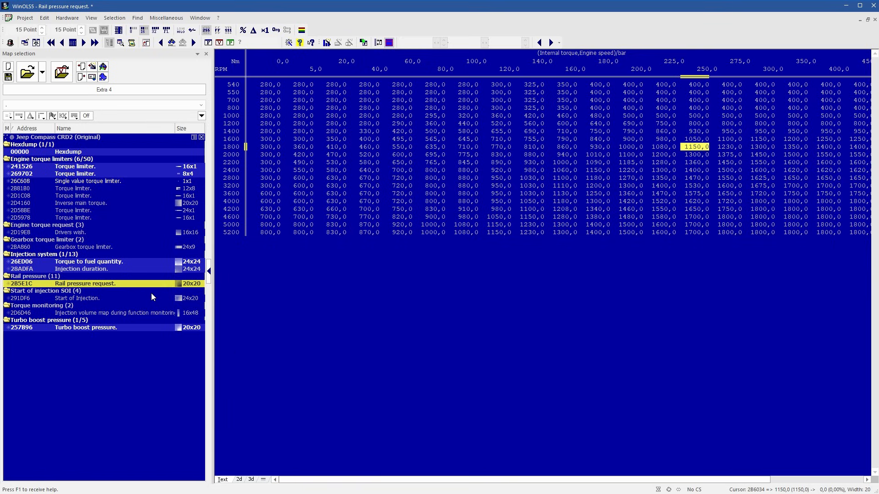
Open the Injection duration map at 28ADFA and go to the 1200 bar row at 40 mg/hub.
{"action": "double_click", "coordinate": [81, 270]}
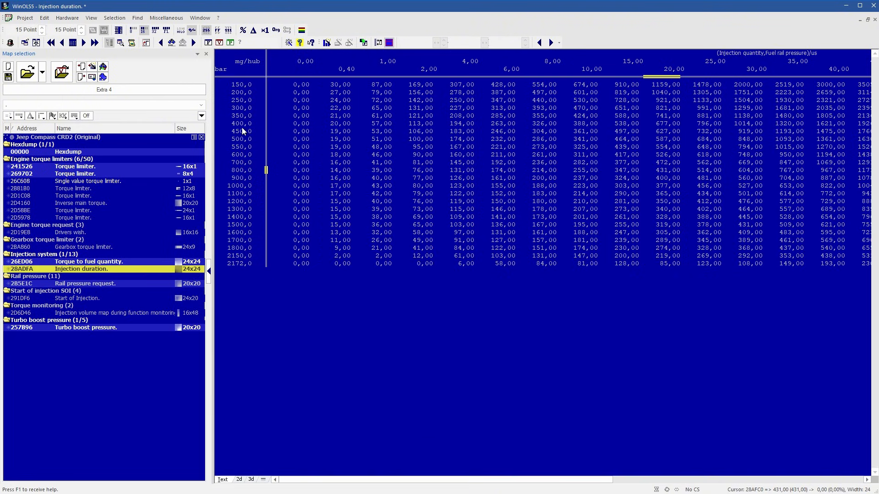
{"action": "left_click", "coordinate": [240, 202]}
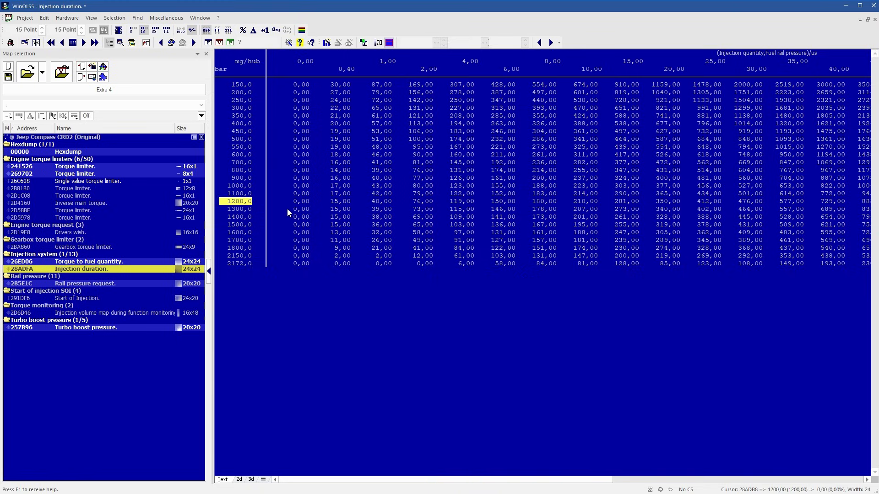
{"action": "key", "text": "Right"}
{"action": "key", "text": "Right"}
{"action": "key", "text": "End"}
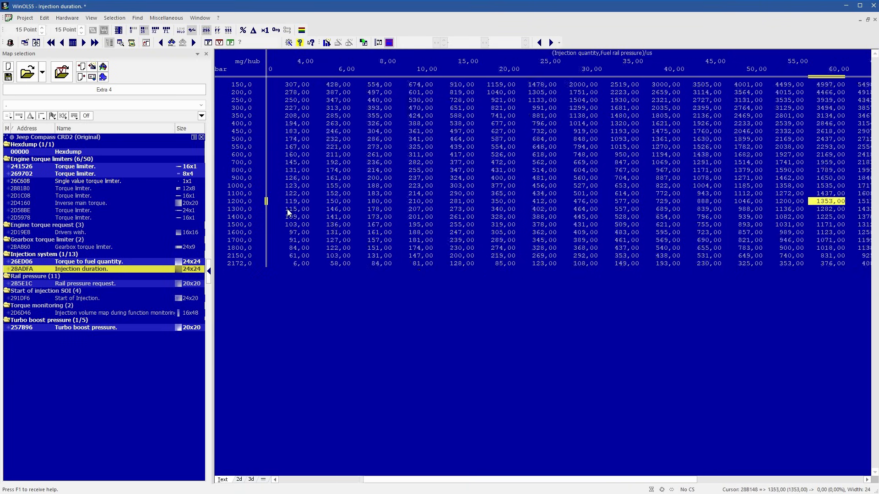
{"action": "key", "text": "Left"}
{"action": "key", "text": "Left"}
{"action": "key", "text": "Left"}
{"action": "key", "text": "Left"}
{"action": "key", "text": "Left"}
{"action": "key", "text": "Left"}
{"action": "key", "text": "Left"}
{"action": "key", "text": "Left"}
{"action": "key", "text": "Left"}
{"action": "key", "text": "Left"}
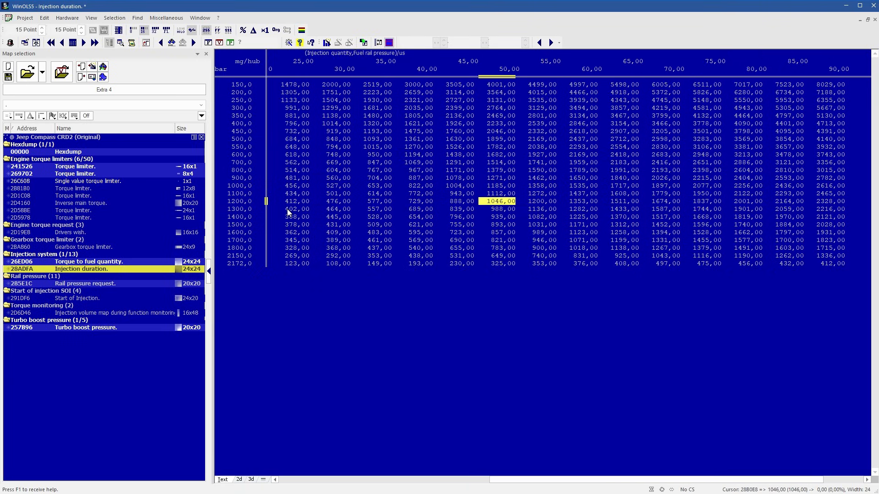
Raise the Injection duration values from 1200 to 2172 bar and from 40 to 90 mg/hub by 7 percent.
{"action": "key", "text": "shift+Right"}
{"action": "key", "text": "shift+Right"}
{"action": "key", "text": "shift+Right"}
{"action": "key", "text": "shift+Right"}
{"action": "key", "text": "shift+Right"}
{"action": "key", "text": "shift+Right"}
{"action": "key", "text": "shift+Right"}
{"action": "key", "text": "shift+Right"}
{"action": "key", "text": "shift+Right"}
{"action": "key", "text": "shift+Right"}
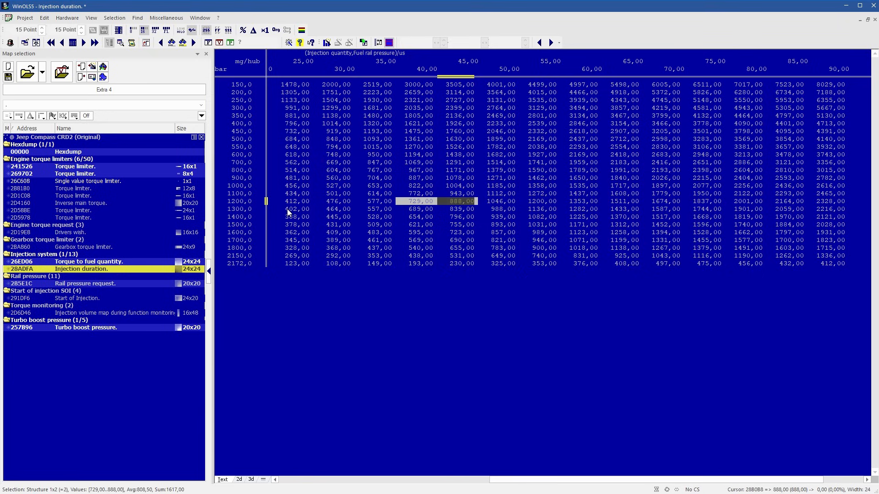
{"action": "key", "text": "shift+Down"}
{"action": "key", "text": "shift+Down"}
{"action": "key", "text": "shift+Down"}
{"action": "key", "text": "shift+Down"}
{"action": "key", "text": "shift+Down"}
{"action": "key", "text": "shift+Down"}
{"action": "key", "text": "shift+Down"}
{"action": "key", "text": "shift+Down"}
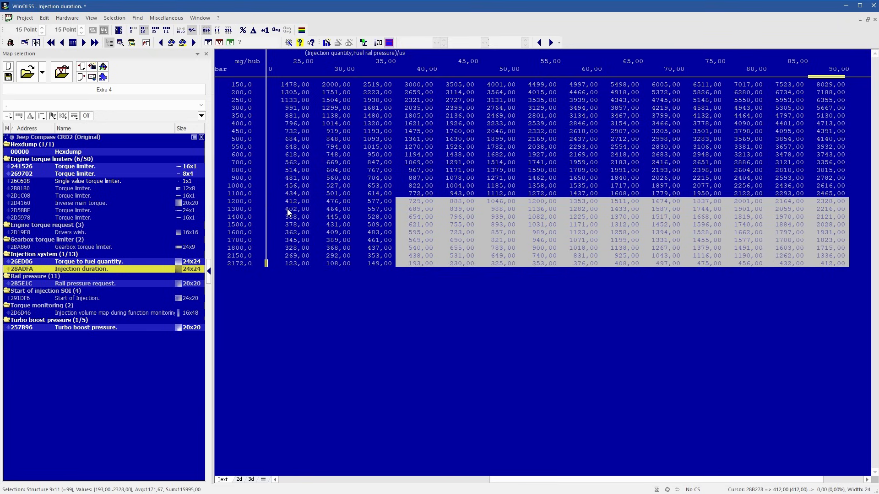
{"action": "key", "text": "percent"}
{"action": "key", "text": "Return"}
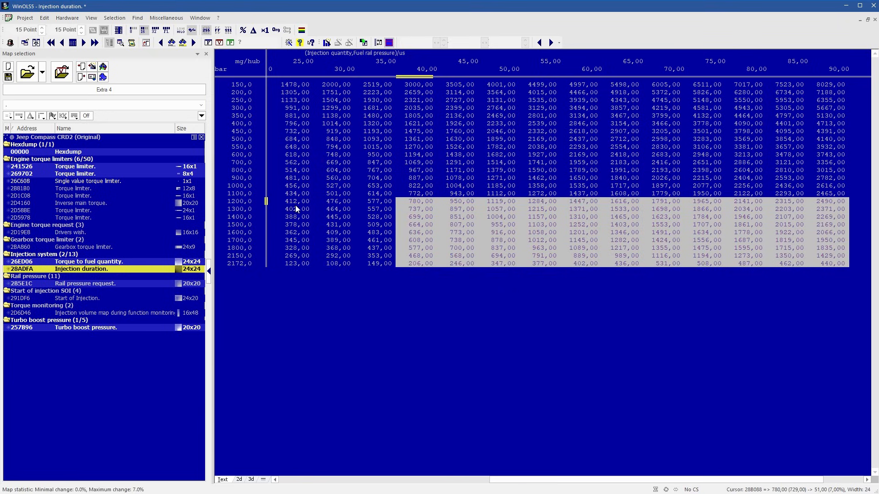
{"action": "left_click", "coordinate": [430, 199]}
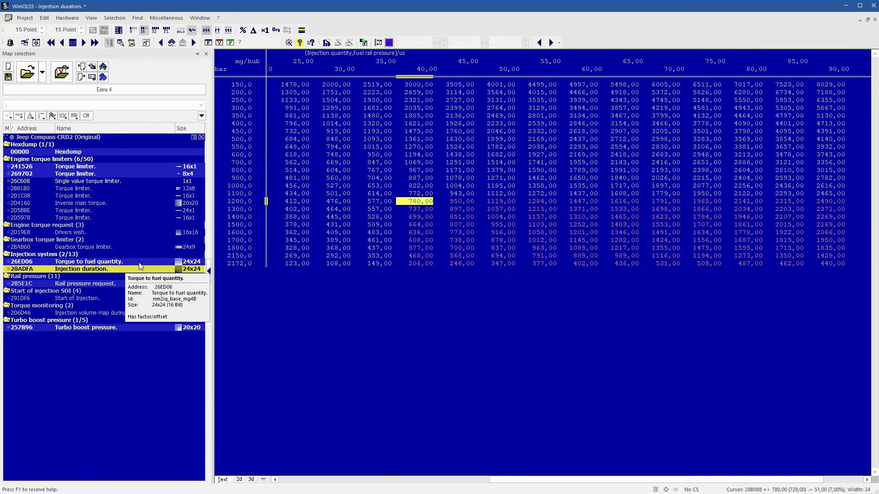
Locate the Start of Injection map at 291DF6 in the hexdump, open it and display its absolute values instead of differences.
{"action": "left_click", "coordinate": [116, 271], "text": "alt"}
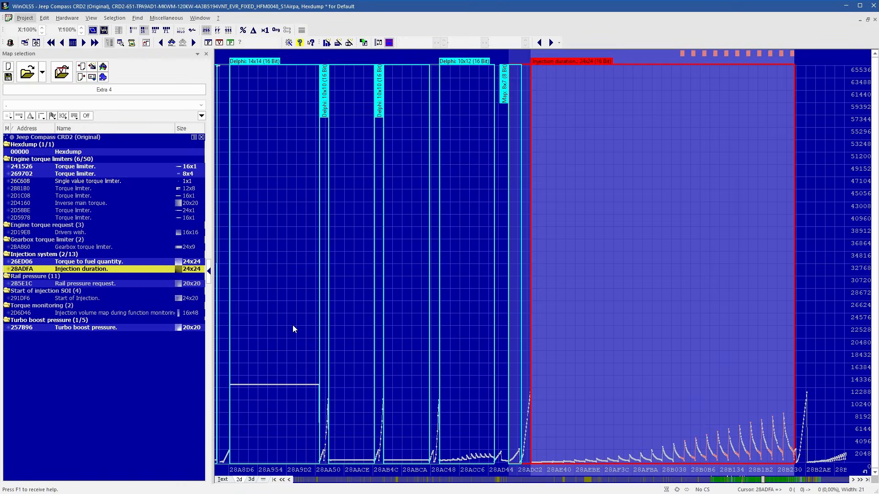
{"action": "left_click", "coordinate": [814, 484]}
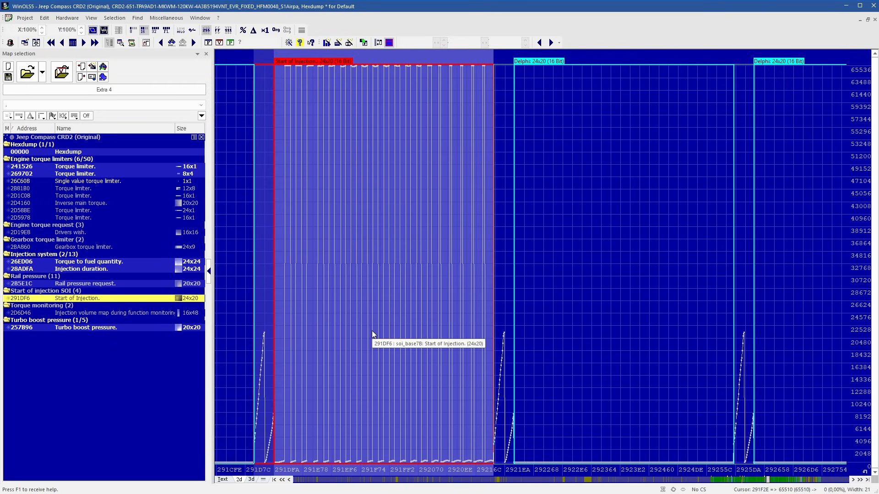
{"action": "double_click", "coordinate": [371, 331]}
{"action": "left_click", "coordinate": [523, 139]}
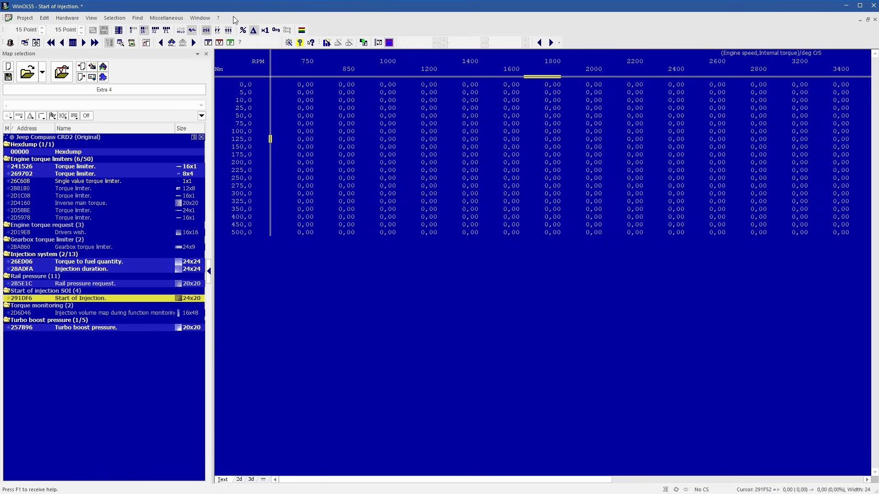
{"action": "left_click", "coordinate": [243, 30]}
{"action": "left_click", "coordinate": [254, 30]}
{"action": "left_click", "coordinate": [254, 30]}
{"action": "left_click", "coordinate": [383, 329]}
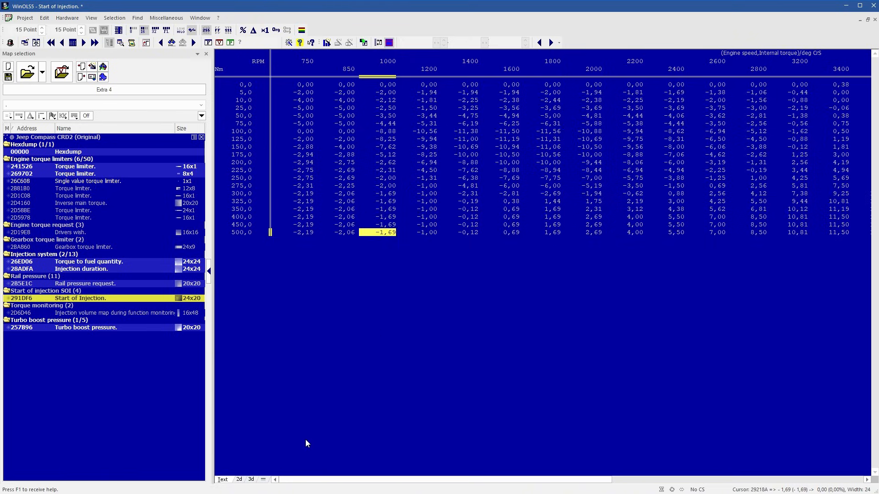
Inspect the Start of Injection map as a rotated 3D surface, then return to its table of values.
{"action": "left_click", "coordinate": [251, 479]}
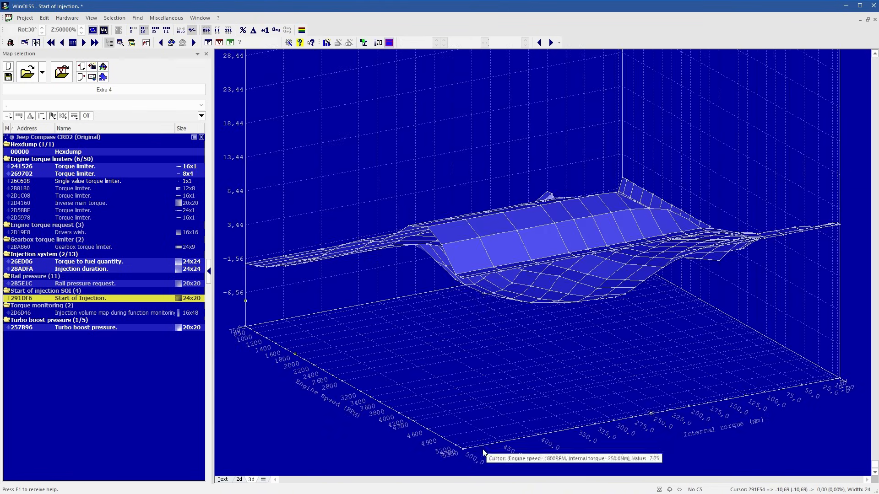
{"action": "left_click_drag", "start_coordinate": [470, 455], "coordinate": [752, 191]}
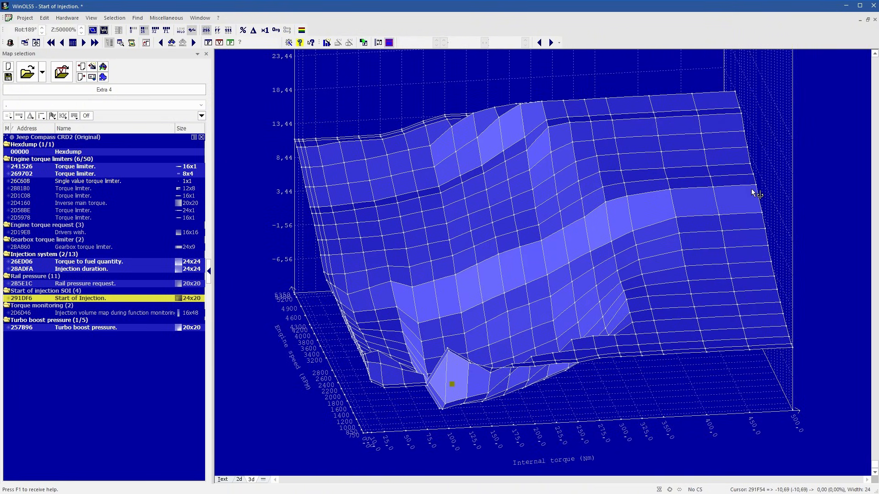
{"action": "mouse_move", "coordinate": [496, 290]}
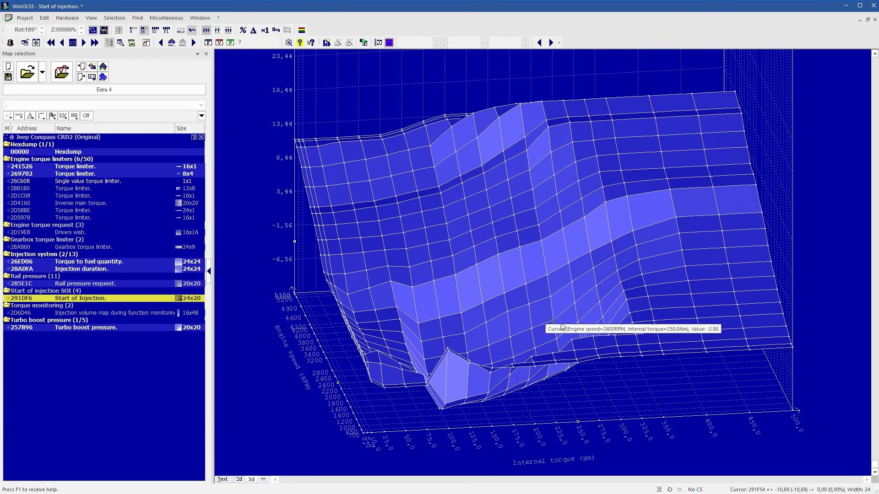
{"action": "left_click", "coordinate": [223, 480]}
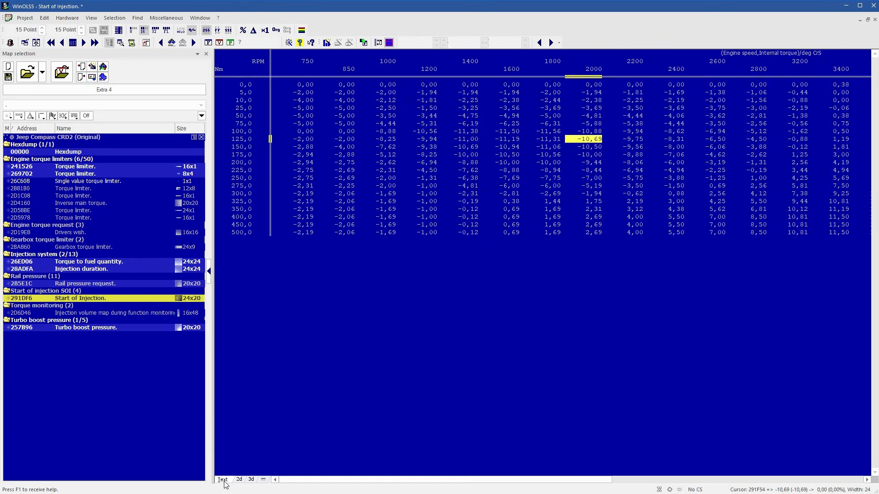
{"action": "left_click", "coordinate": [419, 194]}
Return to the hexdump graph and scan the maps beyond Start of Injection, checking the 20x20 map near 2A093E.
{"action": "double_click", "coordinate": [88, 153]}
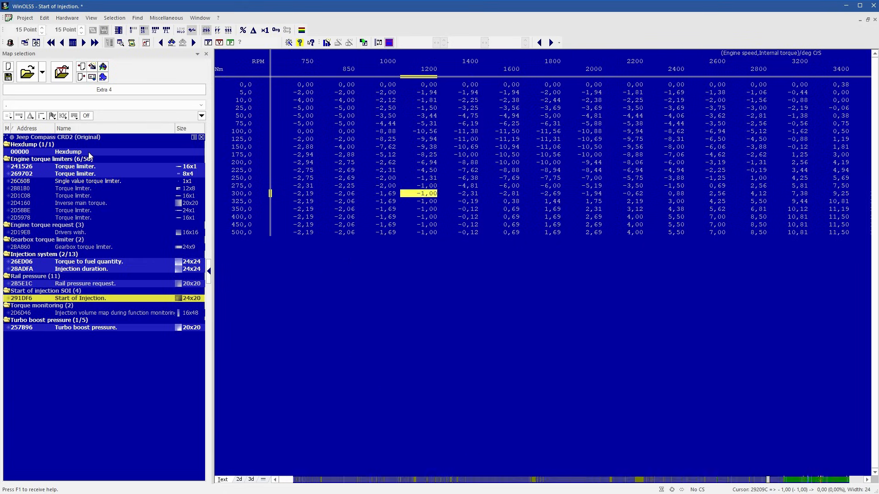
{"action": "left_click", "coordinate": [801, 480]}
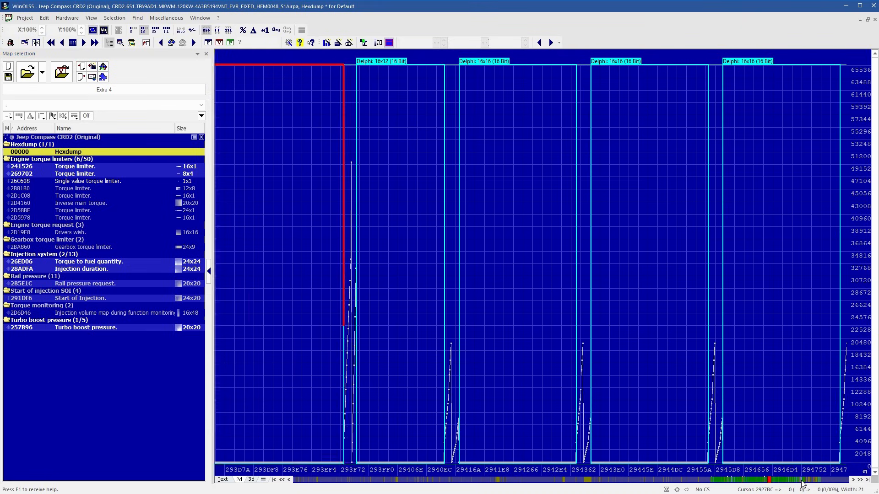
{"action": "left_click", "coordinate": [801, 480]}
{"action": "left_click", "coordinate": [802, 481]}
{"action": "left_click", "coordinate": [801, 480]}
{"action": "left_click", "coordinate": [801, 481]}
{"action": "left_click", "coordinate": [801, 481]}
{"action": "left_click", "coordinate": [801, 480]}
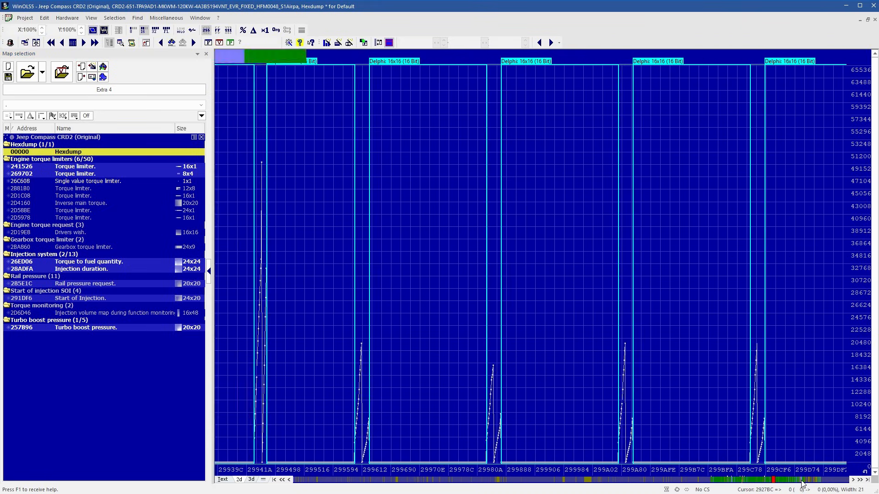
{"action": "left_click", "coordinate": [801, 481]}
{"action": "left_click", "coordinate": [802, 480]}
{"action": "left_click", "coordinate": [801, 481]}
{"action": "left_click", "coordinate": [801, 481]}
{"action": "left_click", "coordinate": [802, 481]}
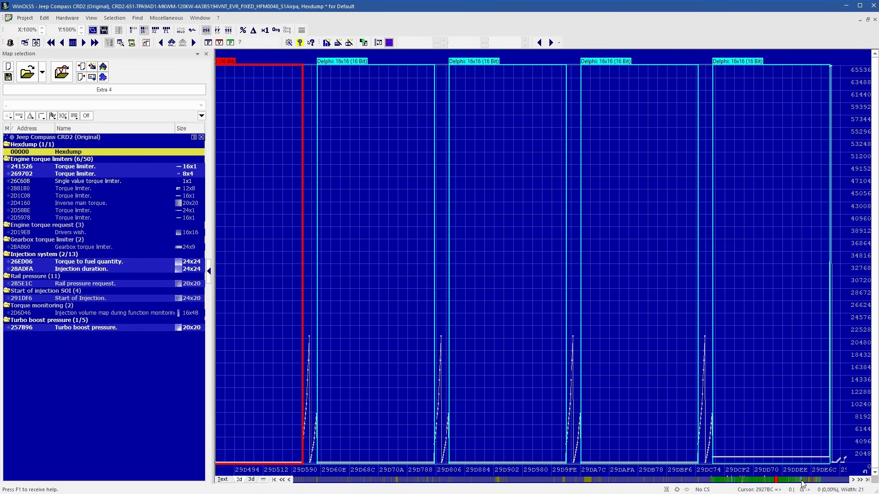
{"action": "left_click", "coordinate": [802, 481]}
{"action": "left_click", "coordinate": [802, 481]}
{"action": "left_click", "coordinate": [801, 481]}
{"action": "left_click", "coordinate": [802, 481]}
{"action": "left_click", "coordinate": [801, 482]}
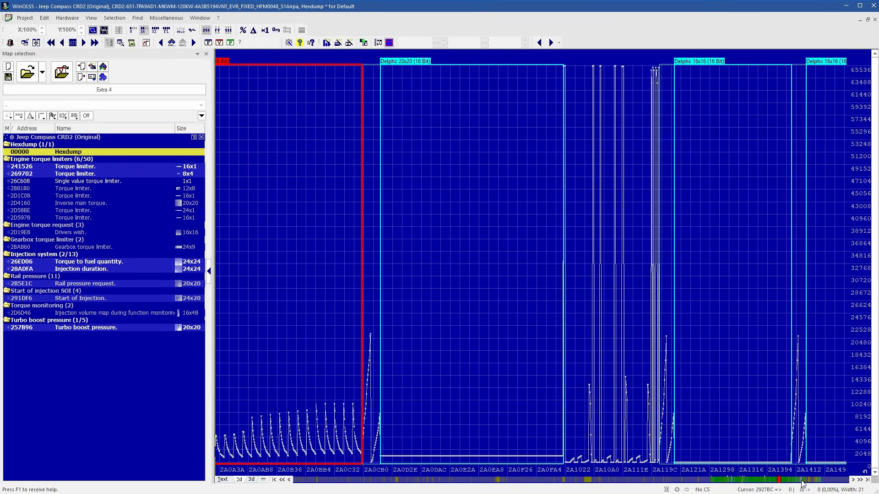
{"action": "left_click", "coordinate": [801, 481]}
{"action": "left_click", "coordinate": [802, 482]}
{"action": "left_click", "coordinate": [802, 481]}
{"action": "left_click", "coordinate": [802, 481]}
{"action": "left_click", "coordinate": [802, 481]}
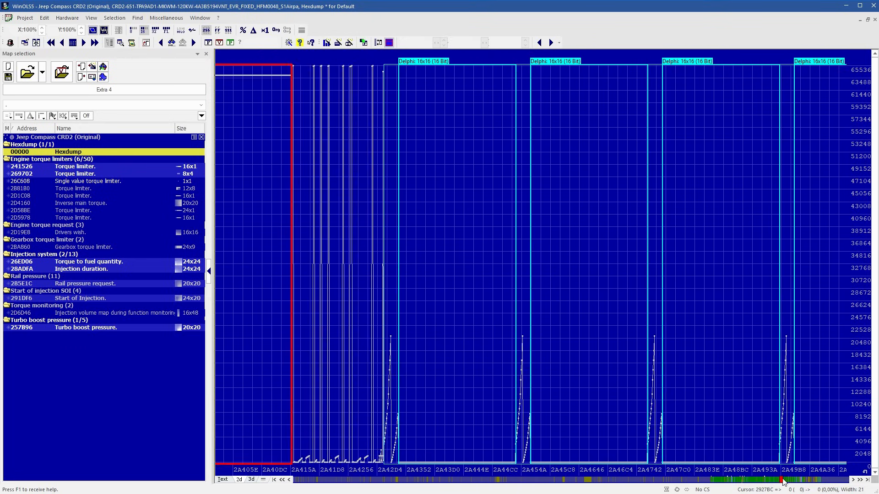
{"action": "left_click", "coordinate": [759, 479]}
{"action": "left_click", "coordinate": [759, 478]}
{"action": "left_click", "coordinate": [759, 479]}
{"action": "left_click", "coordinate": [759, 479]}
{"action": "left_click", "coordinate": [759, 479]}
{"action": "left_click", "coordinate": [760, 481]}
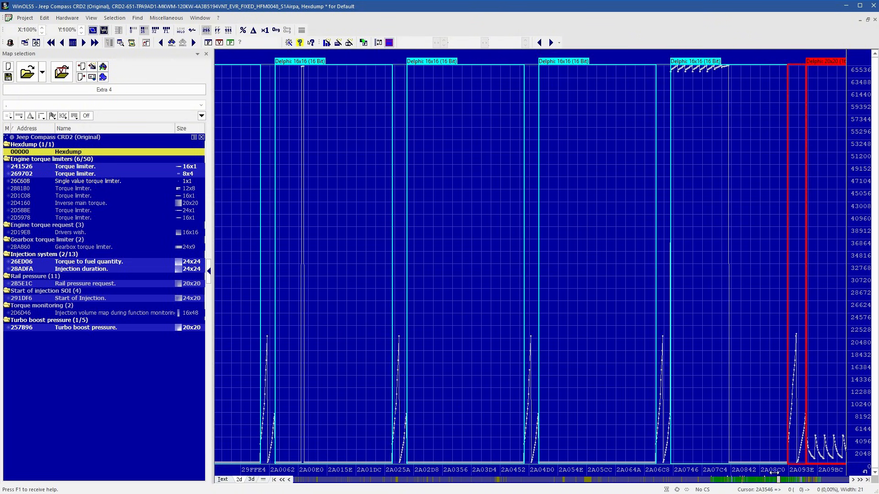
{"action": "scroll", "coordinate": [763, 442], "scroll_direction": "down", "scroll_amount": 12}
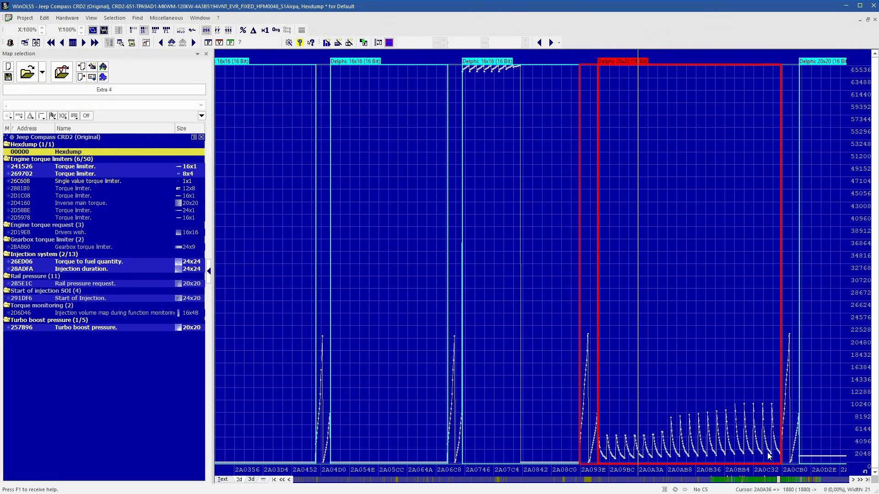
Scan the hexdump graph from the 20x20 map near 2A093E onward through the maps up to around 2B86B0.
{"action": "left_click", "coordinate": [811, 483]}
{"action": "left_click", "coordinate": [811, 483]}
{"action": "left_click", "coordinate": [810, 483]}
{"action": "left_click", "coordinate": [811, 483]}
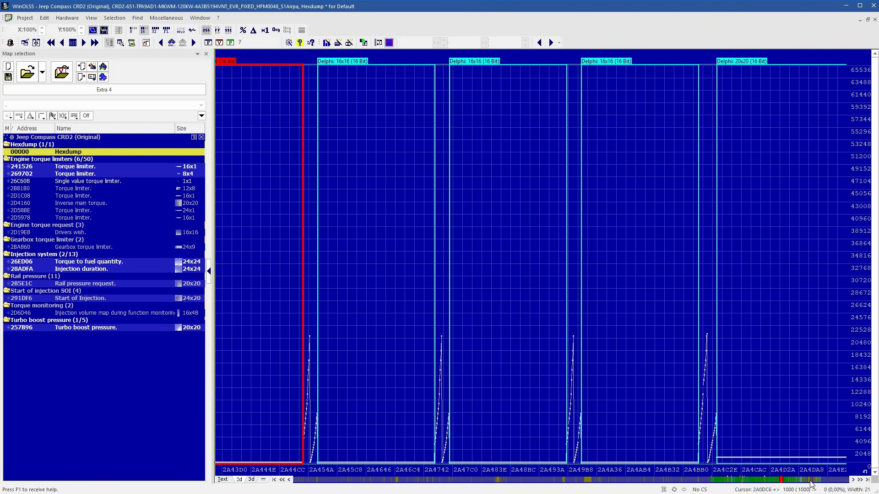
{"action": "left_click", "coordinate": [811, 483]}
{"action": "left_click", "coordinate": [810, 483]}
{"action": "left_click", "coordinate": [811, 483]}
{"action": "left_click", "coordinate": [811, 483]}
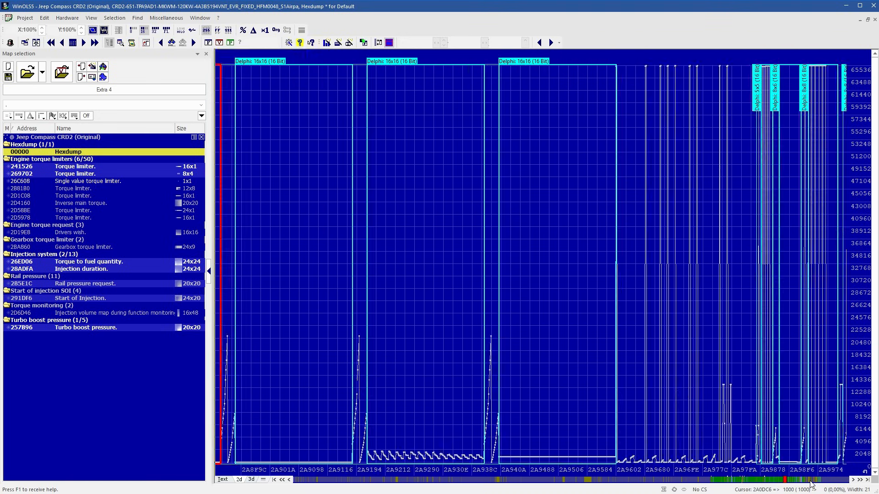
{"action": "left_click", "coordinate": [811, 483]}
{"action": "left_click", "coordinate": [811, 482]}
{"action": "left_click", "coordinate": [811, 483]}
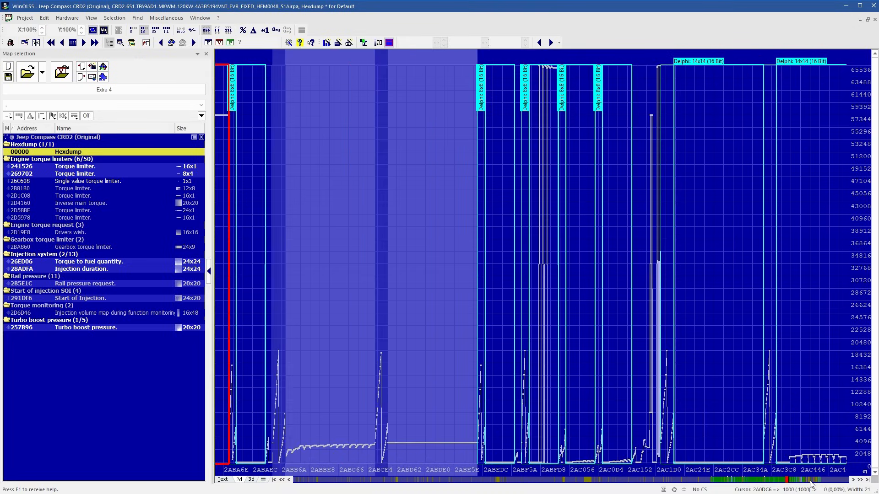
{"action": "left_click", "coordinate": [811, 483]}
{"action": "left_click", "coordinate": [810, 483]}
{"action": "left_click", "coordinate": [810, 483]}
{"action": "left_click", "coordinate": [810, 483]}
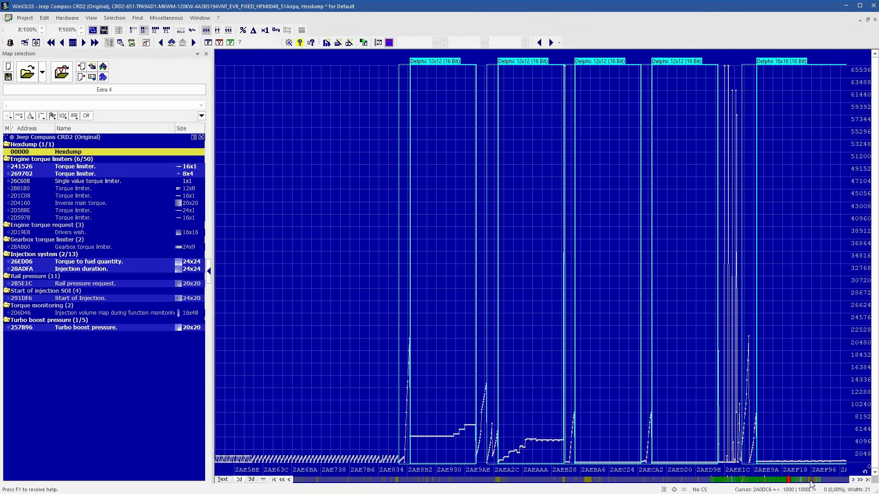
{"action": "left_click", "coordinate": [810, 483]}
{"action": "left_click", "coordinate": [811, 483]}
{"action": "left_click", "coordinate": [811, 483]}
{"action": "left_click", "coordinate": [811, 483]}
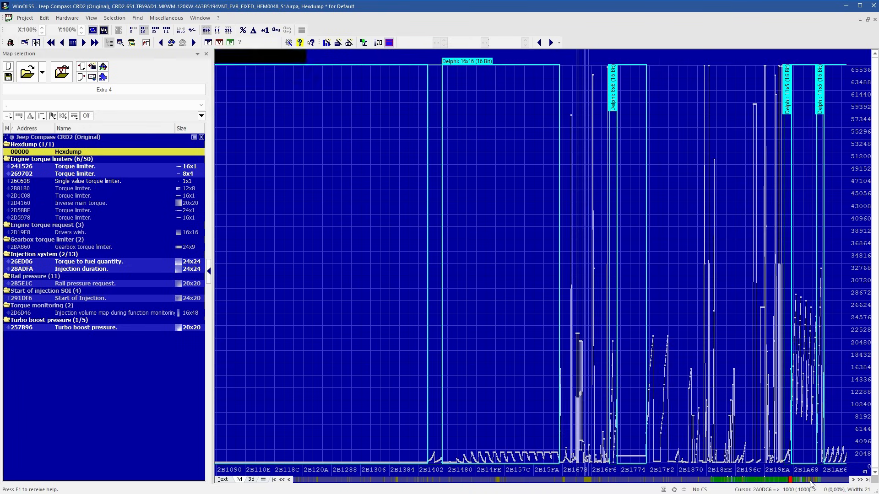
{"action": "left_click", "coordinate": [811, 483]}
{"action": "left_click", "coordinate": [810, 483]}
{"action": "left_click", "coordinate": [810, 483]}
{"action": "left_click", "coordinate": [811, 483]}
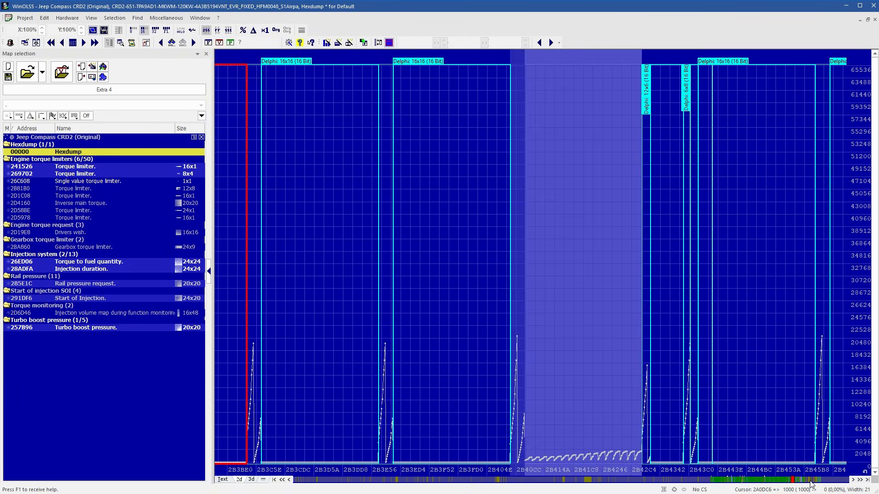
{"action": "left_click", "coordinate": [811, 483]}
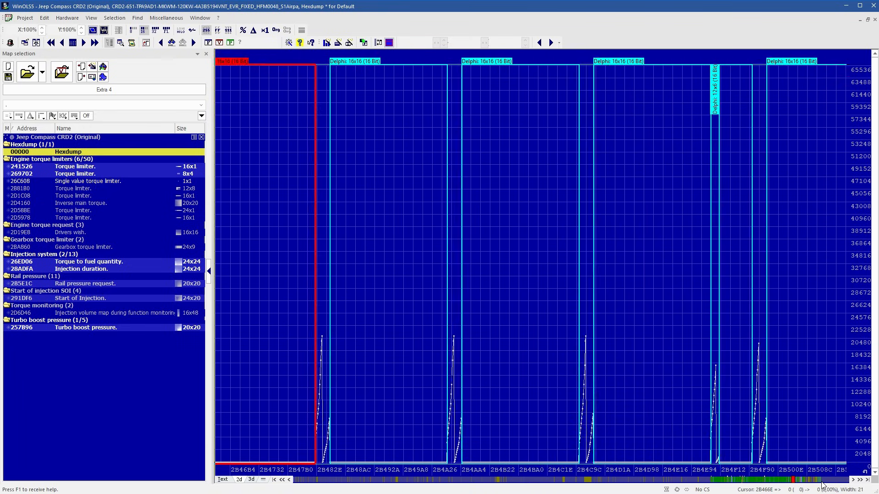
{"action": "left_click", "coordinate": [823, 484]}
{"action": "left_click", "coordinate": [824, 484]}
{"action": "left_click", "coordinate": [824, 484]}
{"action": "left_click", "coordinate": [824, 483]}
{"action": "left_click", "coordinate": [823, 483]}
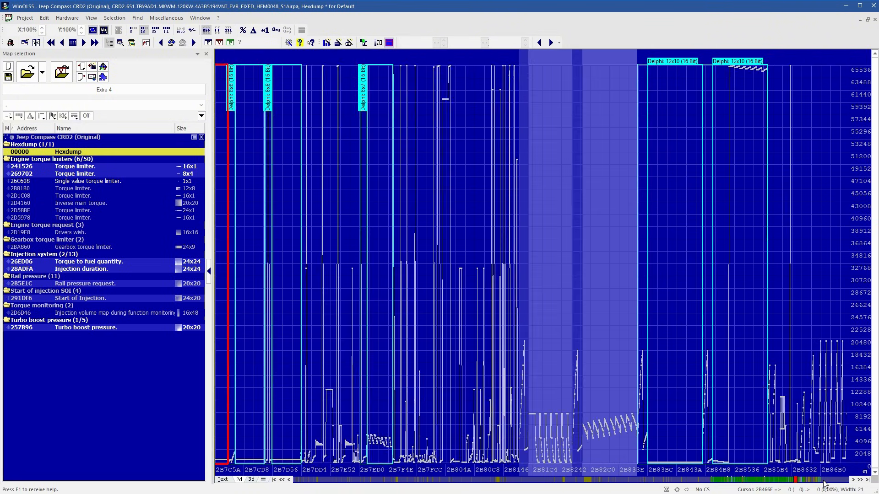
Examine the Rail pressure request map at 2B5E1C in the hexdump, enlarging its value scale and restoring it to 100%.
{"action": "left_click", "coordinate": [781, 482]}
{"action": "left_click", "coordinate": [781, 482]}
{"action": "left_click", "coordinate": [781, 482]}
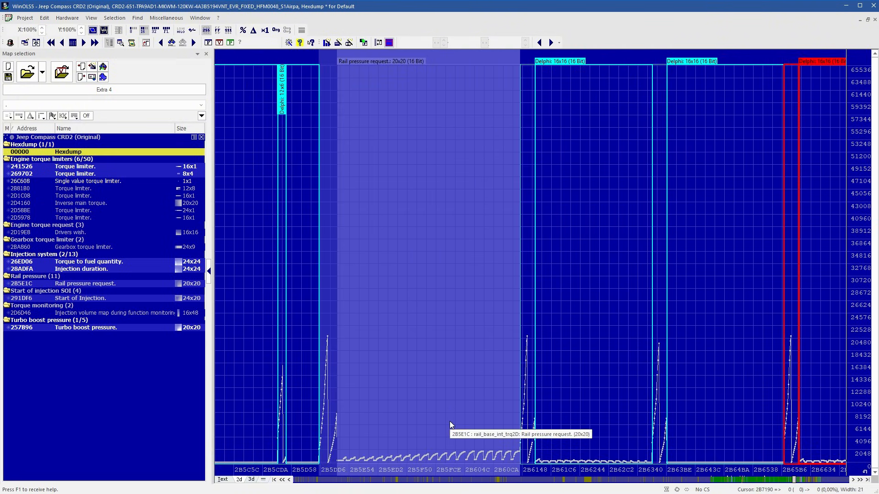
{"action": "left_click", "coordinate": [816, 482]}
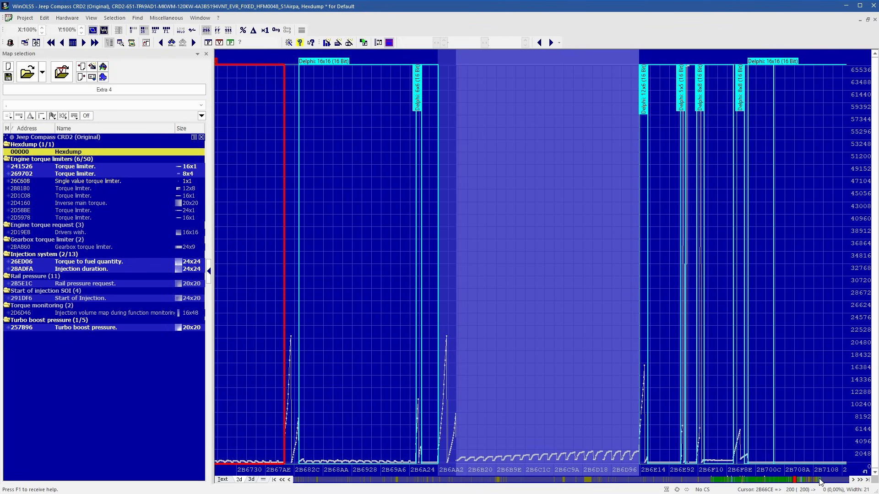
{"action": "left_click", "coordinate": [815, 482]}
{"action": "left_click", "coordinate": [765, 482]}
{"action": "left_click", "coordinate": [764, 482]}
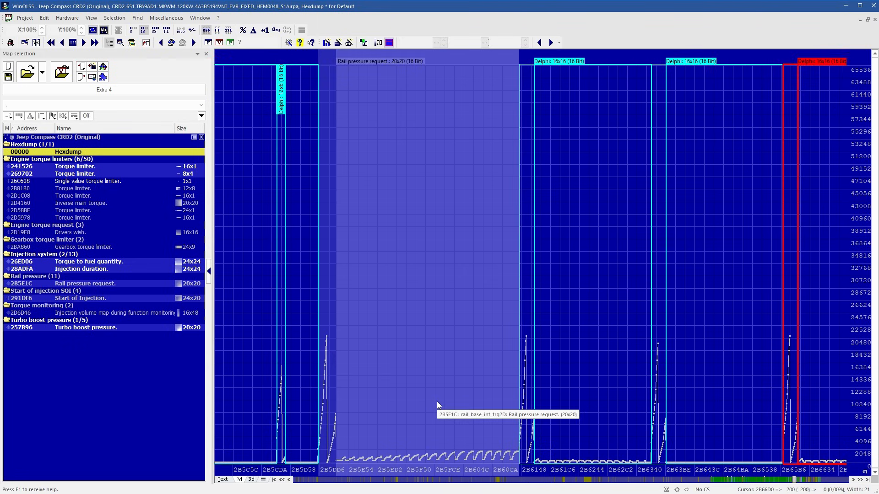
{"action": "left_click_drag", "start_coordinate": [863, 460], "coordinate": [862, 223]}
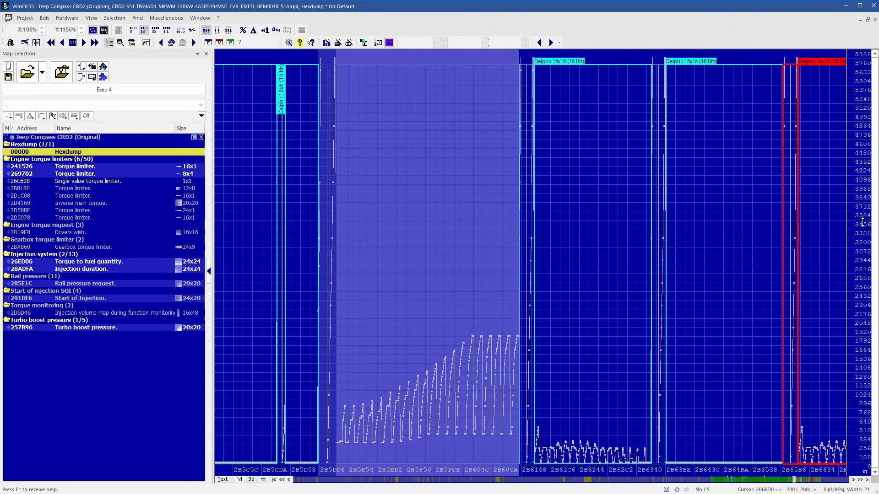
{"action": "left_click_drag", "start_coordinate": [862, 223], "coordinate": [863, 493]}
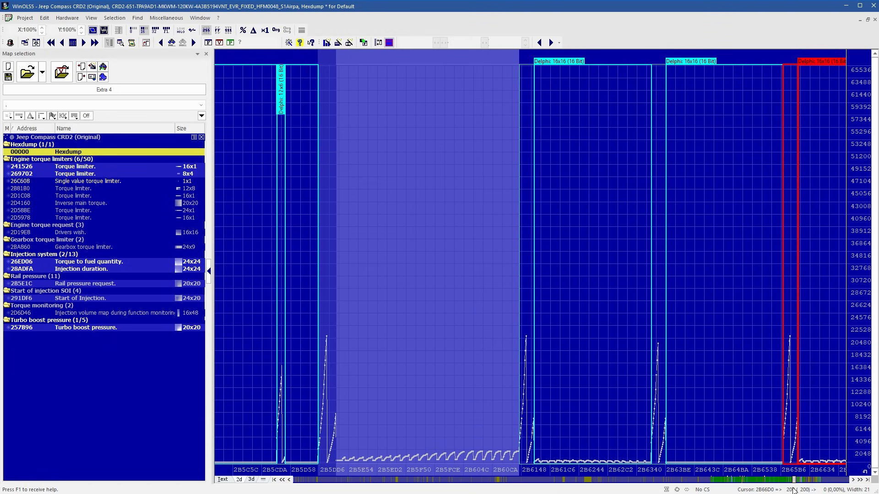
Check the 12x8 Torque limiter map at 2B81B0 in the hexdump graph.
{"action": "left_click", "coordinate": [819, 481]}
{"action": "left_click", "coordinate": [819, 480]}
{"action": "left_click", "coordinate": [820, 481]}
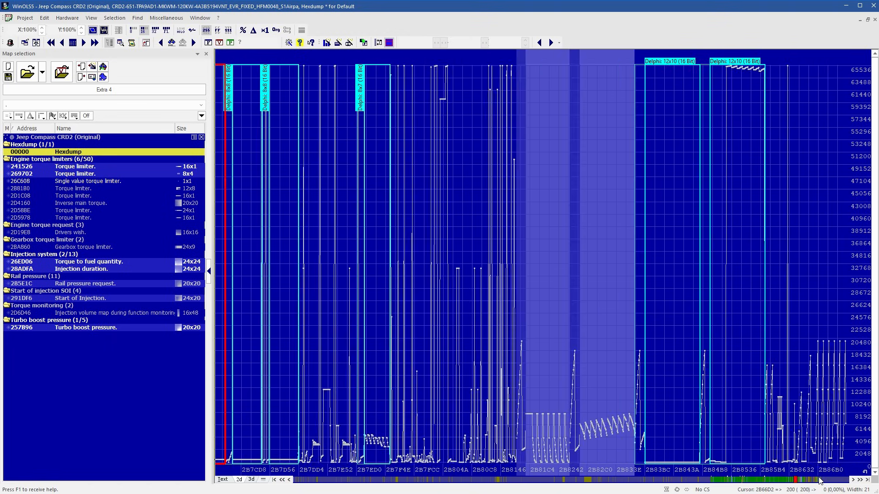
{"action": "left_click", "coordinate": [820, 481]}
{"action": "left_click", "coordinate": [789, 482]}
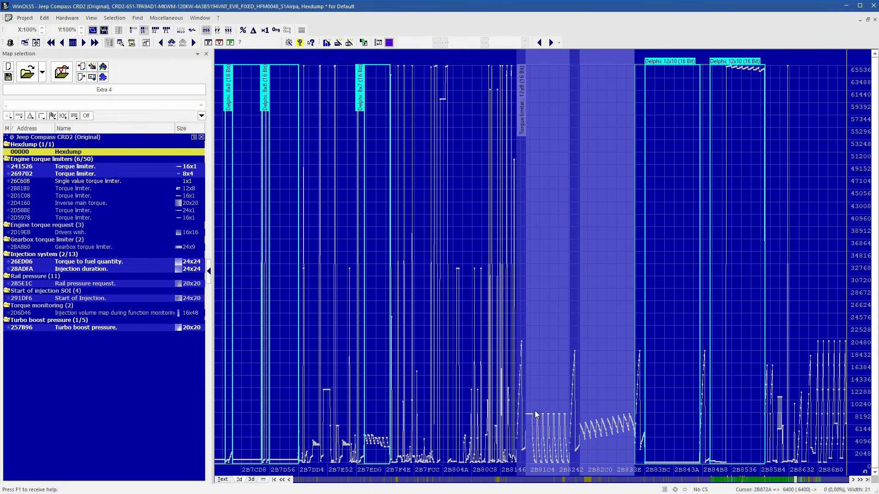
Locate the Gearbox torque limiter at 2BA860 in the hexdump and open its table of values.
{"action": "left_click", "coordinate": [833, 481]}
{"action": "left_click", "coordinate": [832, 481]}
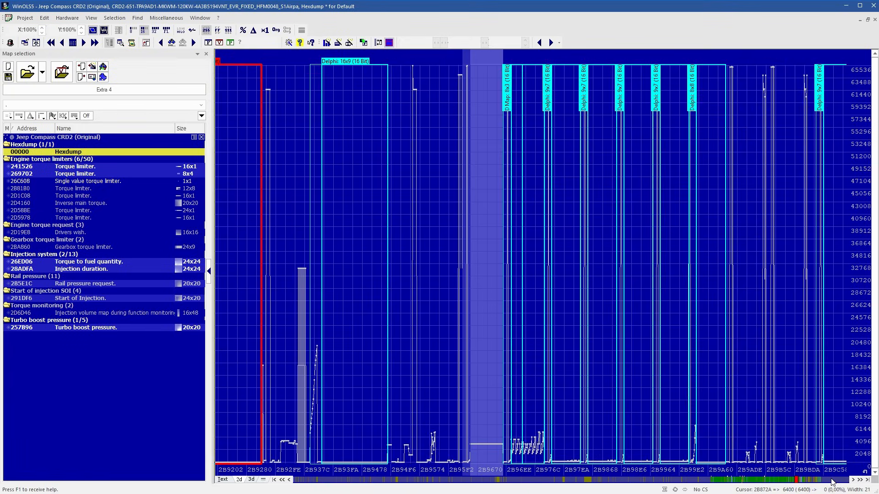
{"action": "left_click", "coordinate": [832, 482]}
{"action": "left_click", "coordinate": [833, 482]}
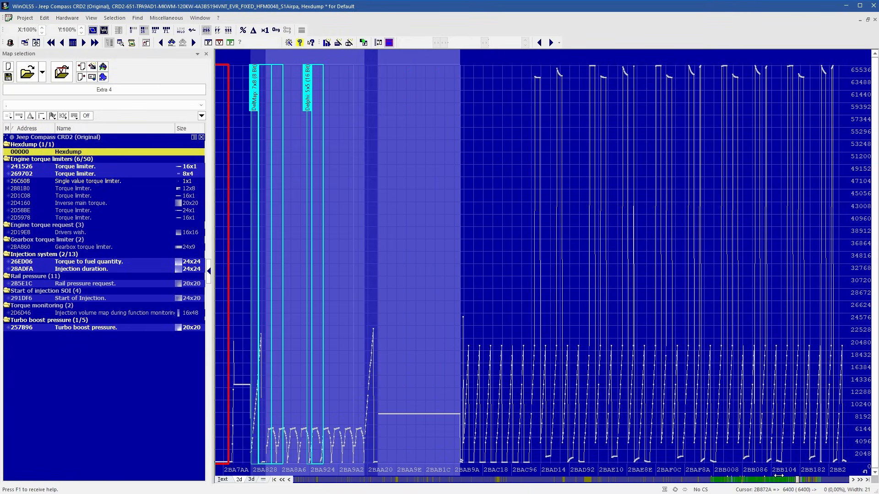
{"action": "scroll", "coordinate": [495, 405], "scroll_direction": "up", "scroll_amount": 3}
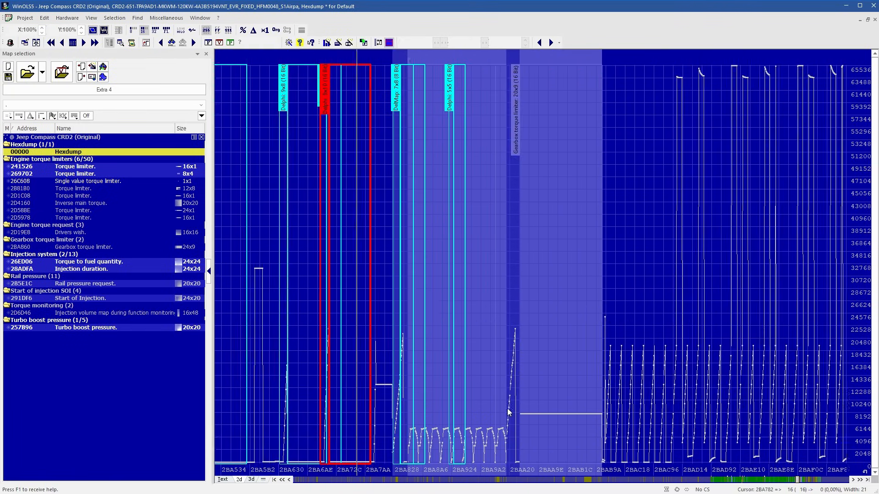
{"action": "scroll", "coordinate": [507, 409], "scroll_direction": "up", "scroll_amount": 1}
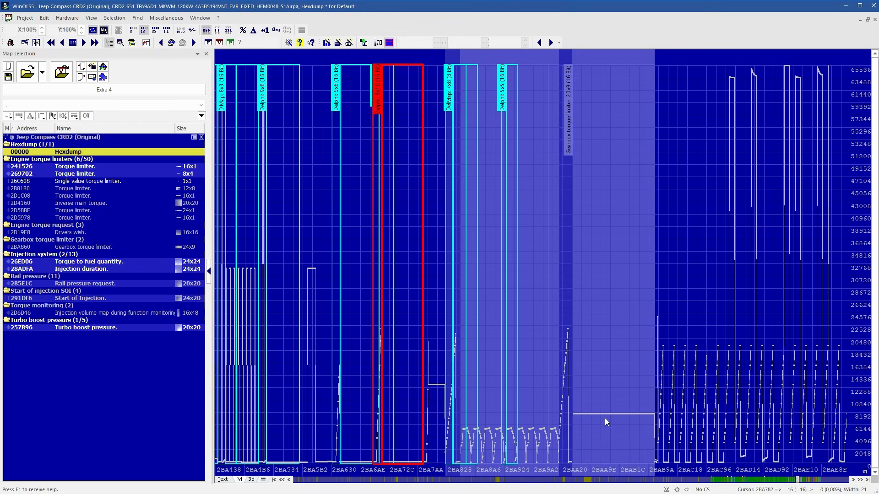
{"action": "double_click", "coordinate": [534, 416]}
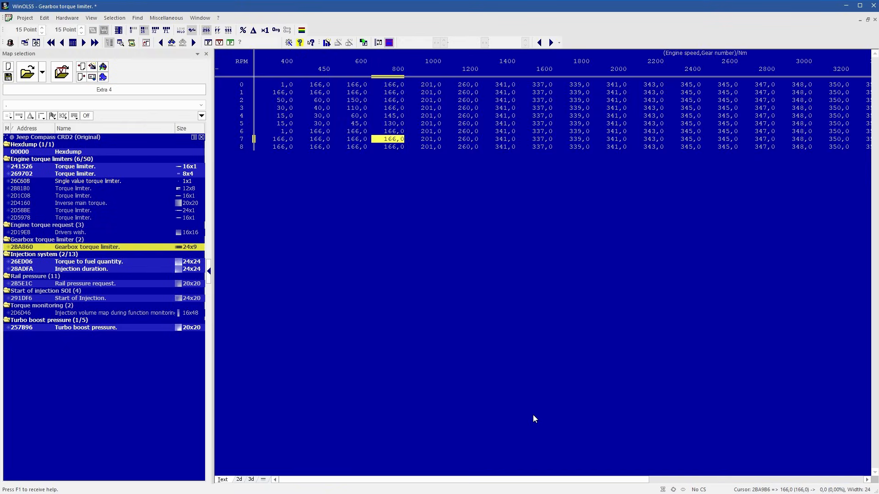
{"action": "left_click", "coordinate": [533, 415]}
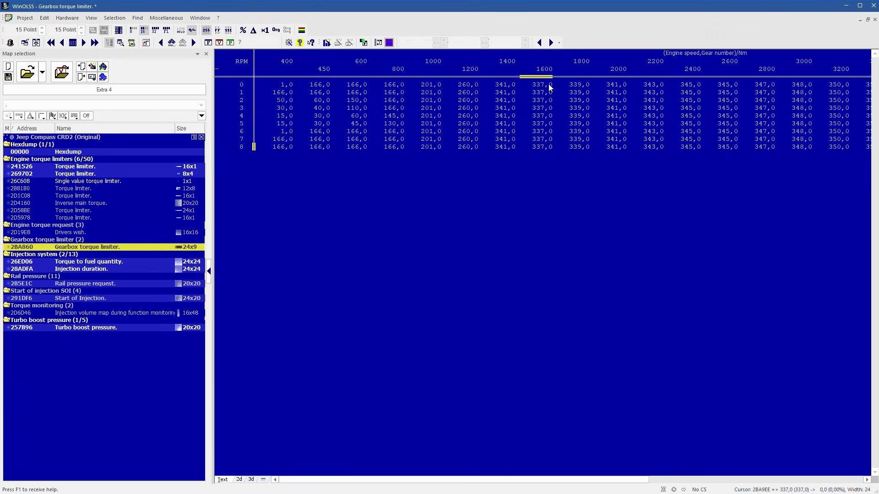
Raise the Gearbox torque limiter values from 1800 to 5300 rpm in all gear rows by 7 percent.
{"action": "left_click_drag", "start_coordinate": [563, 84], "coordinate": [856, 197]}
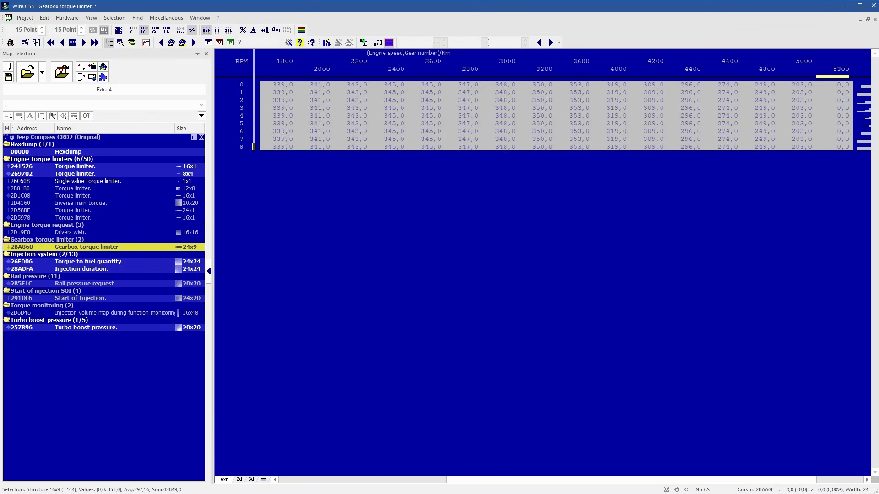
{"action": "key", "text": "plus"}
{"action": "type", "text": "7"}
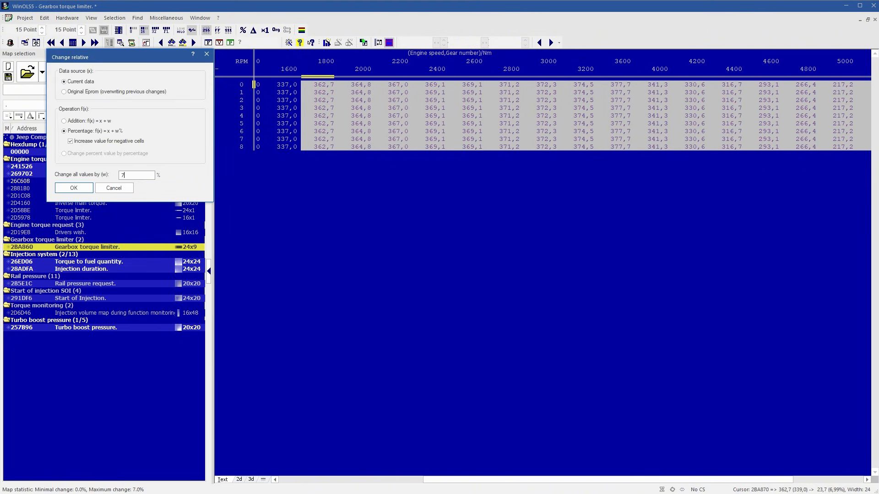
{"action": "key", "text": "Return"}
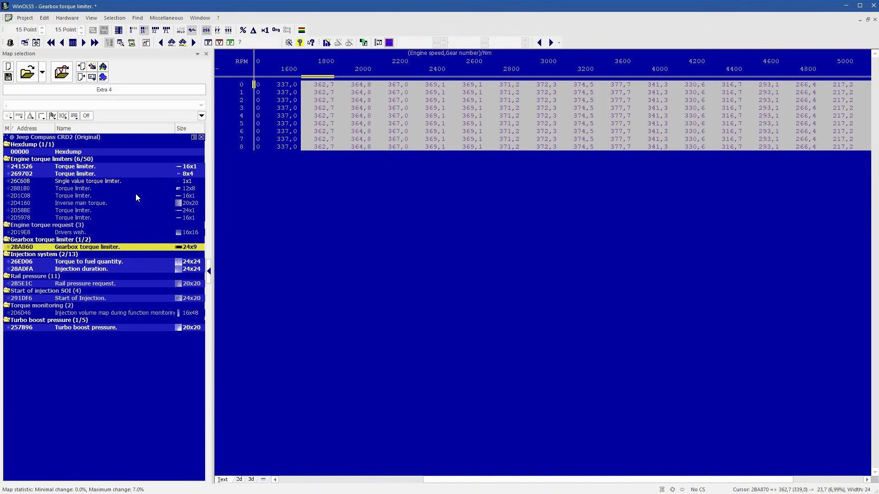
Return to the hexdump graph and scan the maps beyond the gearbox limiter, checking the inverse main torque model at 2BDC66.
{"action": "double_click", "coordinate": [111, 154]}
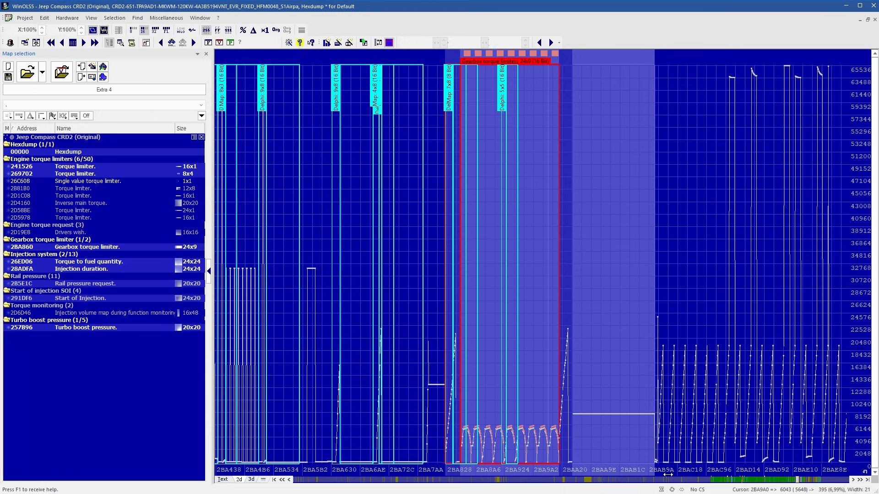
{"action": "left_click_drag", "start_coordinate": [796, 480], "coordinate": [816, 479]}
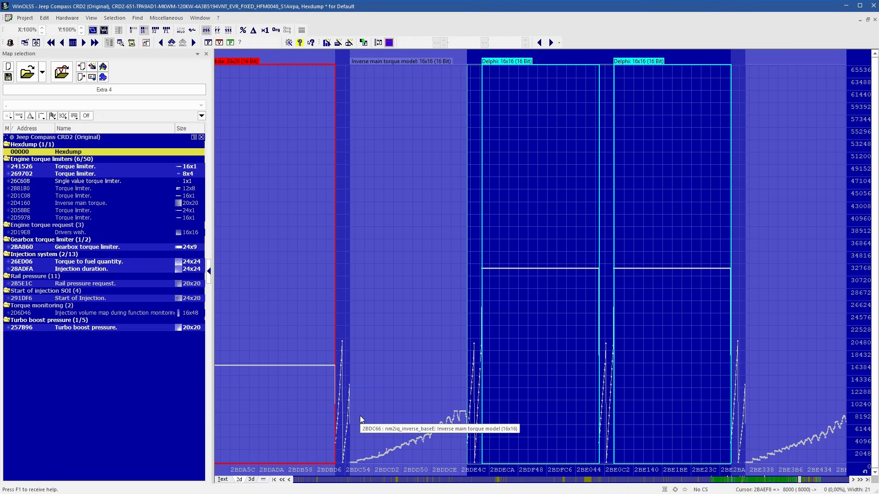
{"action": "left_click_drag", "start_coordinate": [800, 480], "coordinate": [822, 483]}
{"action": "left_click", "coordinate": [820, 480]}
{"action": "left_click", "coordinate": [821, 480]}
{"action": "left_click", "coordinate": [821, 480]}
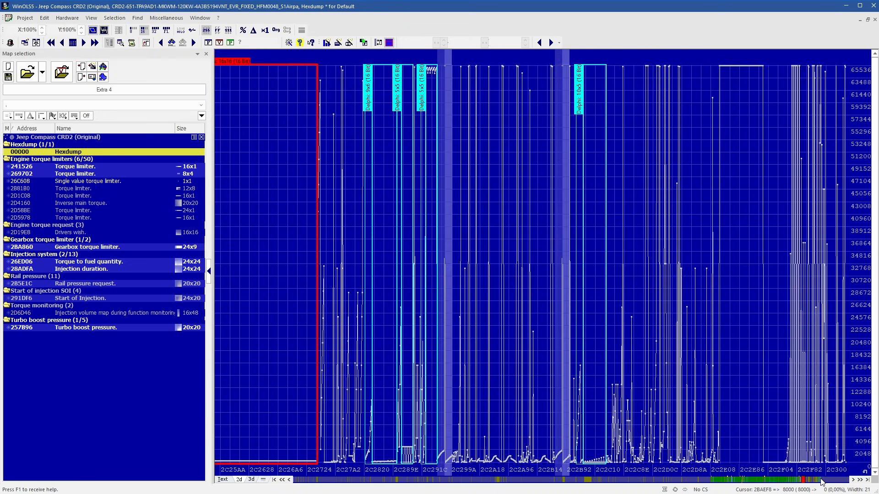
{"action": "left_click", "coordinate": [821, 480]}
{"action": "left_click", "coordinate": [823, 480]}
{"action": "left_click", "coordinate": [822, 481]}
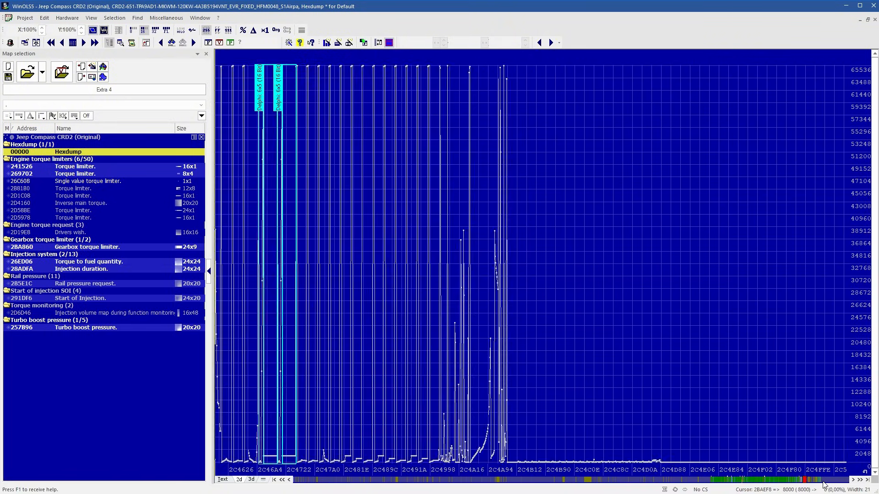
{"action": "left_click", "coordinate": [823, 482]}
{"action": "left_click", "coordinate": [823, 482]}
{"action": "left_click", "coordinate": [823, 482]}
{"action": "left_click", "coordinate": [823, 482]}
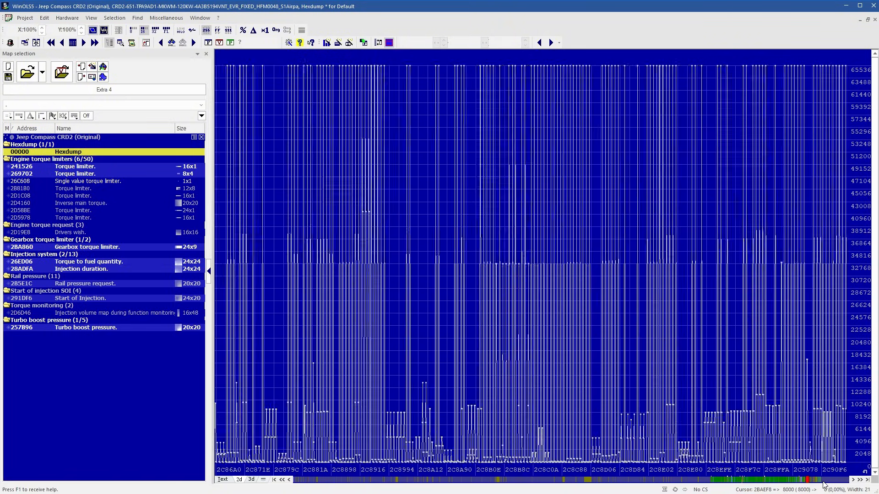
{"action": "left_click", "coordinate": [823, 481]}
{"action": "left_click", "coordinate": [823, 481]}
{"action": "left_click", "coordinate": [823, 482]}
{"action": "left_click", "coordinate": [823, 481]}
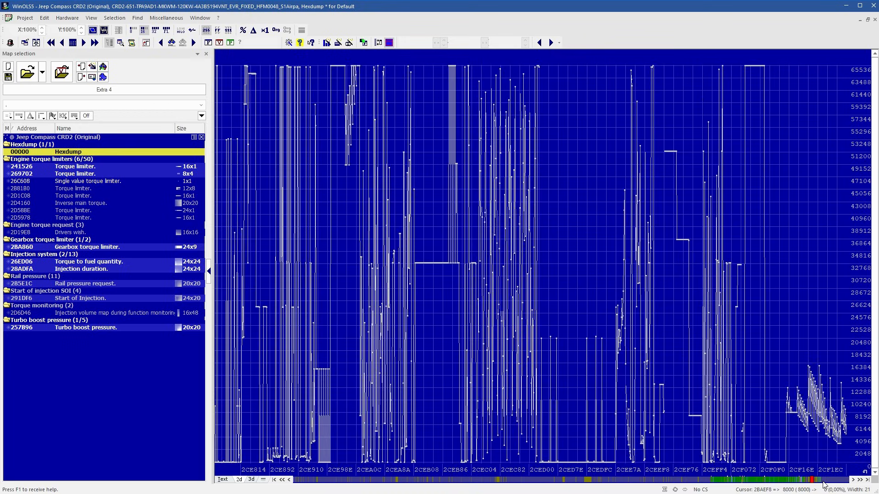
{"action": "left_click", "coordinate": [824, 481]}
{"action": "left_click", "coordinate": [823, 482]}
{"action": "left_click", "coordinate": [823, 481]}
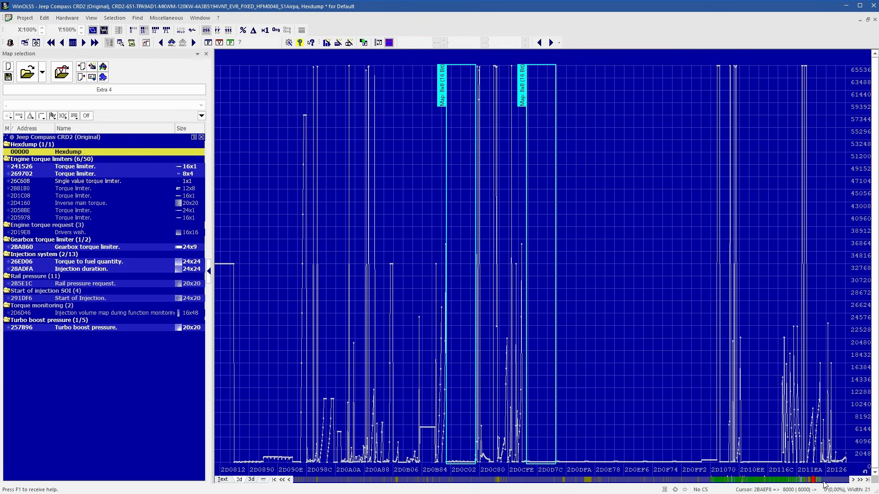
Locate the 16x1 Torque limiter at 2D1C08 in the hexdump, open it and show it as a table of values.
{"action": "left_click", "coordinate": [824, 482]}
{"action": "scroll", "coordinate": [801, 388], "scroll_direction": "down", "scroll_amount": 10}
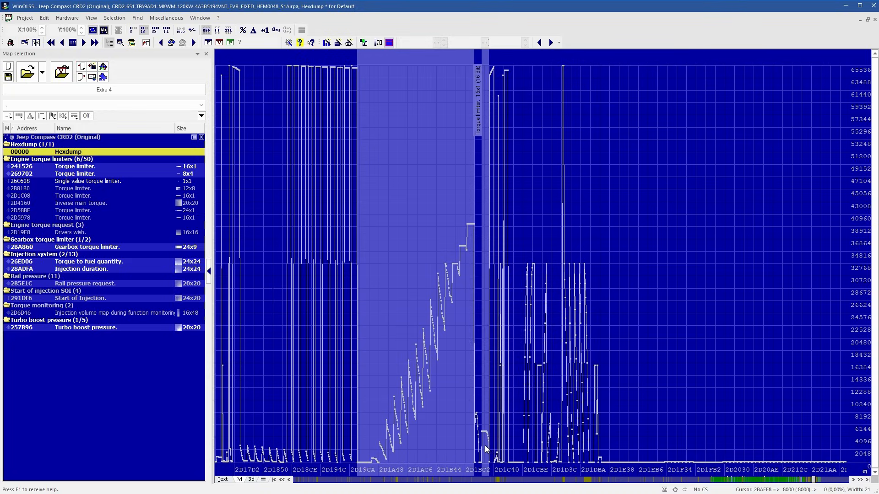
{"action": "double_click", "coordinate": [485, 446]}
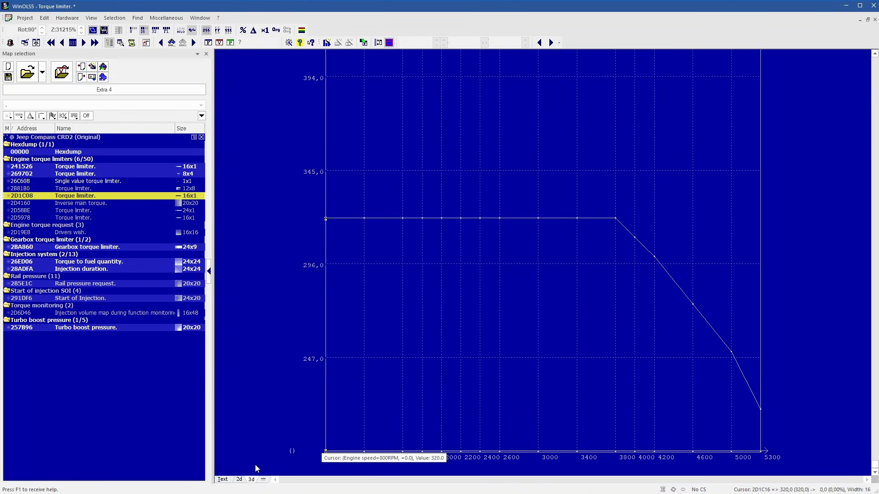
{"action": "left_click", "coordinate": [223, 480]}
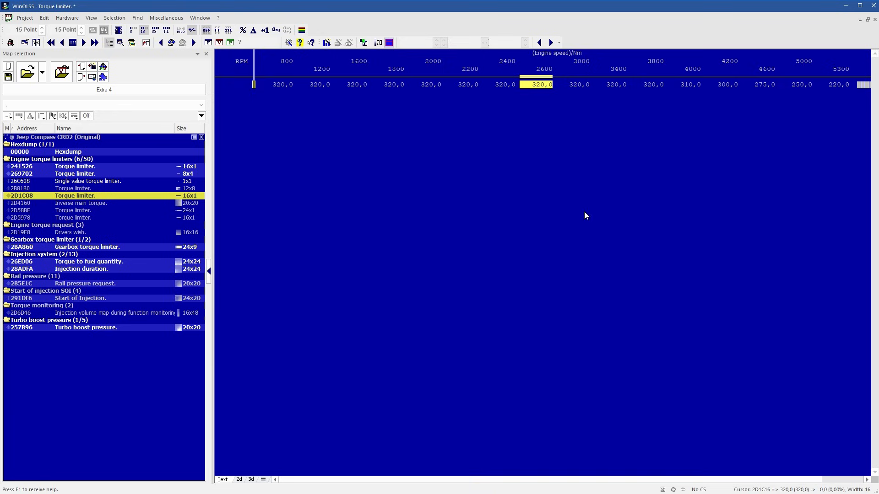
Raise the 16x1 Torque limiter values from 1800 to 5300 rpm by 7 percent.
{"action": "left_click_drag", "start_coordinate": [394, 86], "coordinate": [838, 86]}
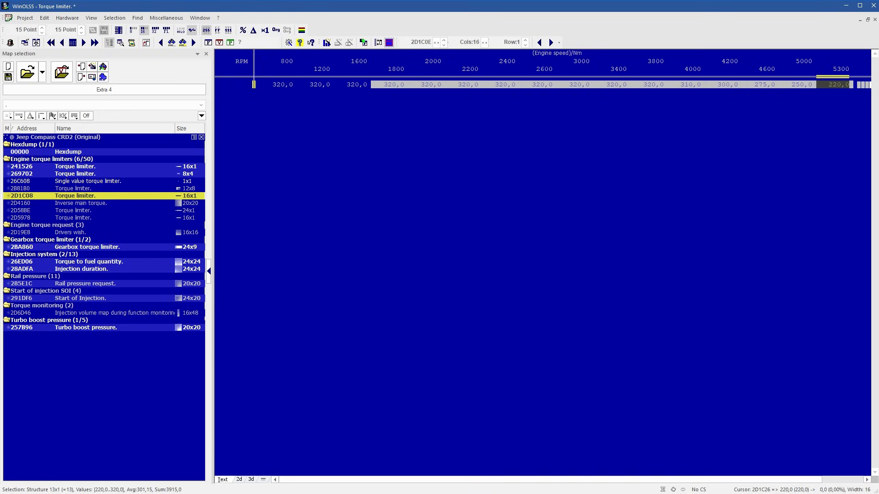
{"action": "key", "text": "plus"}
{"action": "key", "text": "Return"}
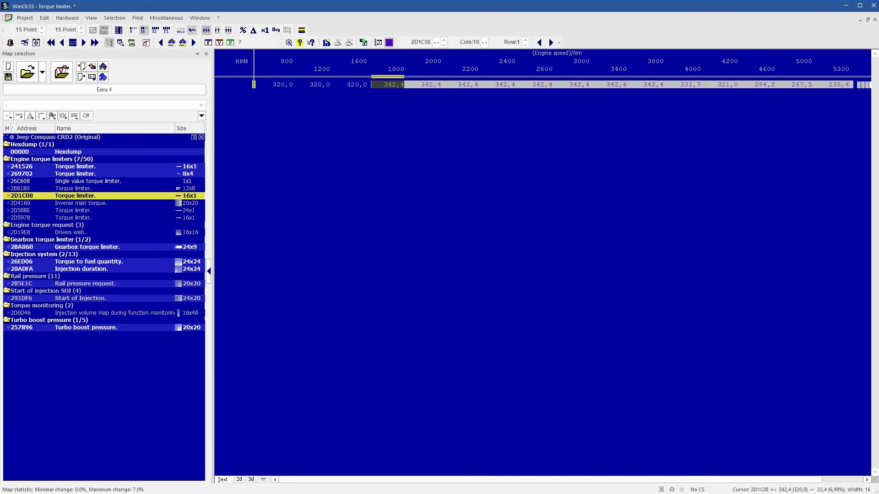
Open the Drivers wish map at 2D19E8 from the hexdump and examine its 90 and 100 percent pedal columns.
{"action": "mouse_move", "coordinate": [156, 191]}
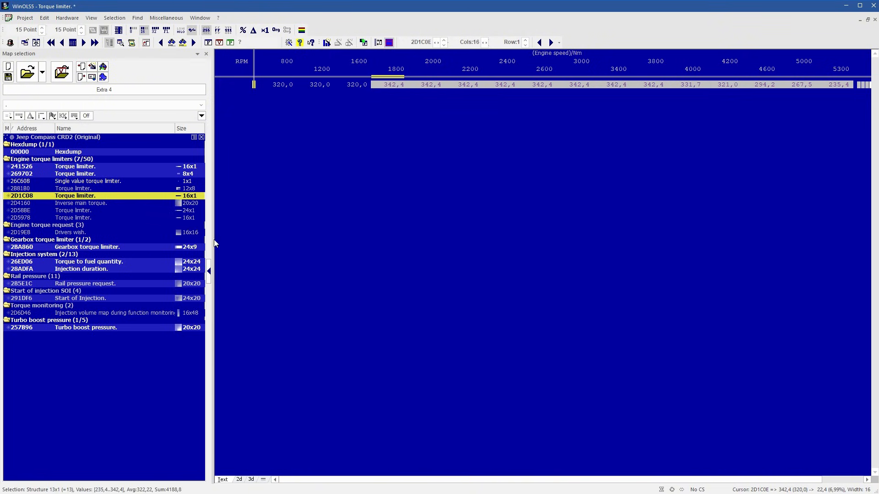
{"action": "mouse_move", "coordinate": [191, 207]}
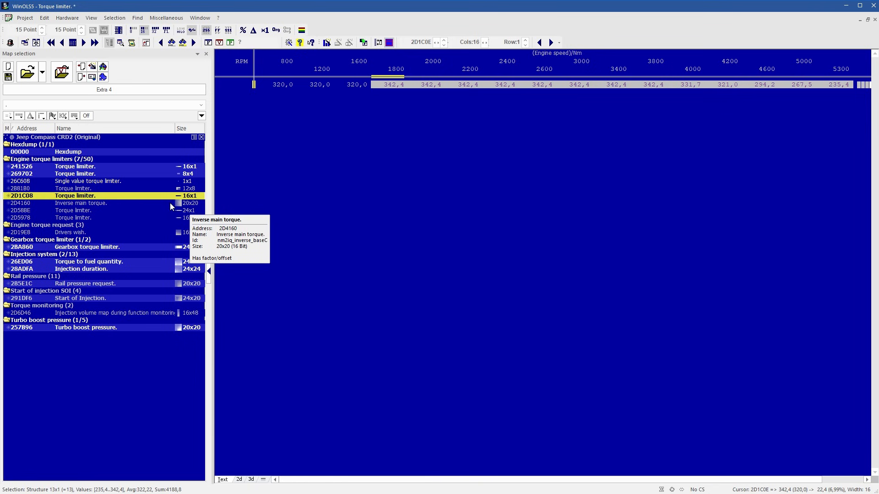
{"action": "left_click", "coordinate": [108, 152]}
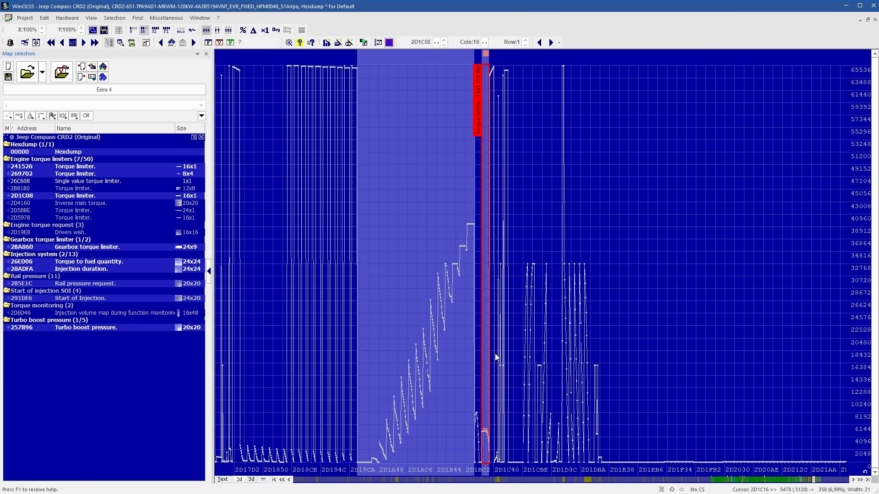
{"action": "left_click", "coordinate": [456, 331]}
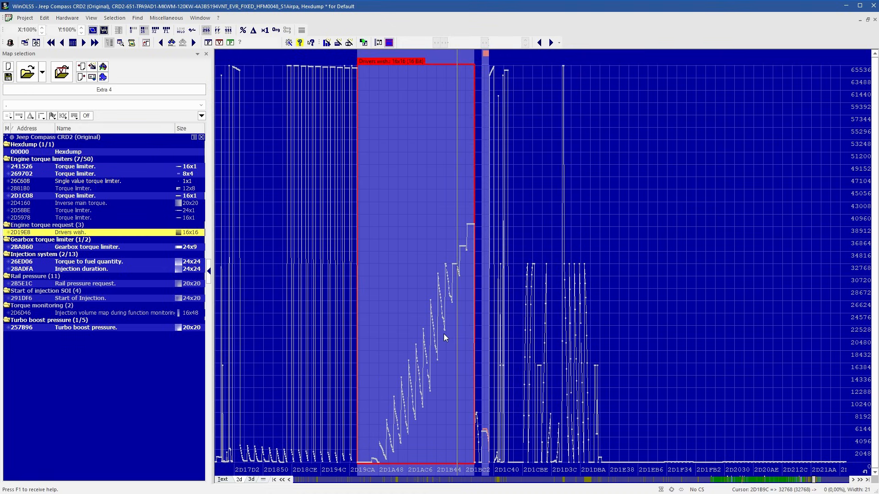
{"action": "double_click", "coordinate": [444, 334]}
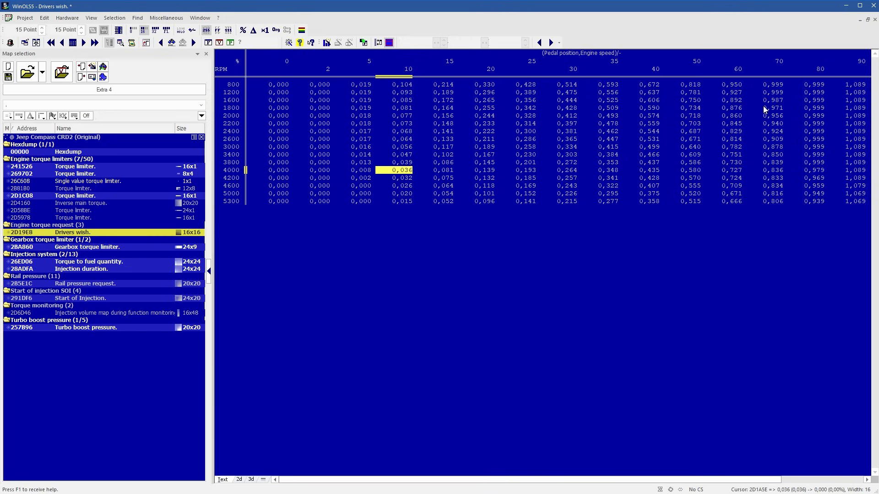
{"action": "left_click_drag", "start_coordinate": [717, 479], "coordinate": [847, 478]}
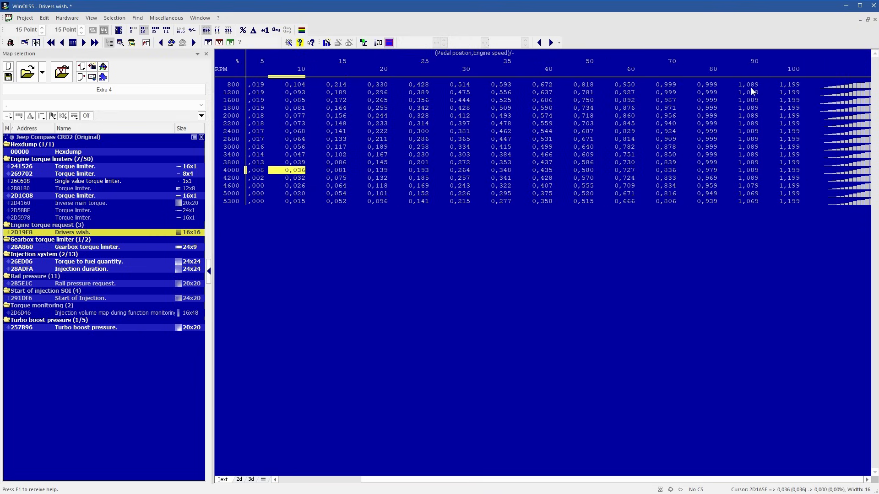
{"action": "left_click_drag", "start_coordinate": [751, 87], "coordinate": [746, 205]}
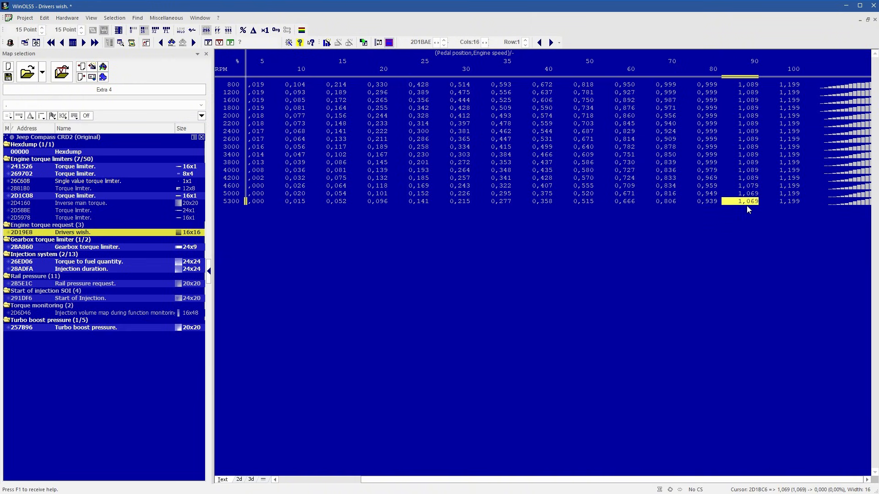
{"action": "left_click", "coordinate": [751, 109]}
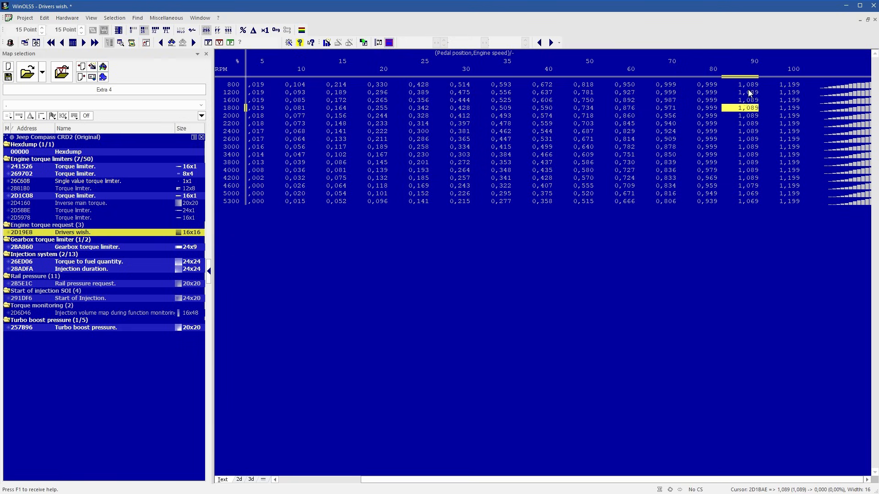
{"action": "left_click_drag", "start_coordinate": [750, 93], "coordinate": [777, 223]}
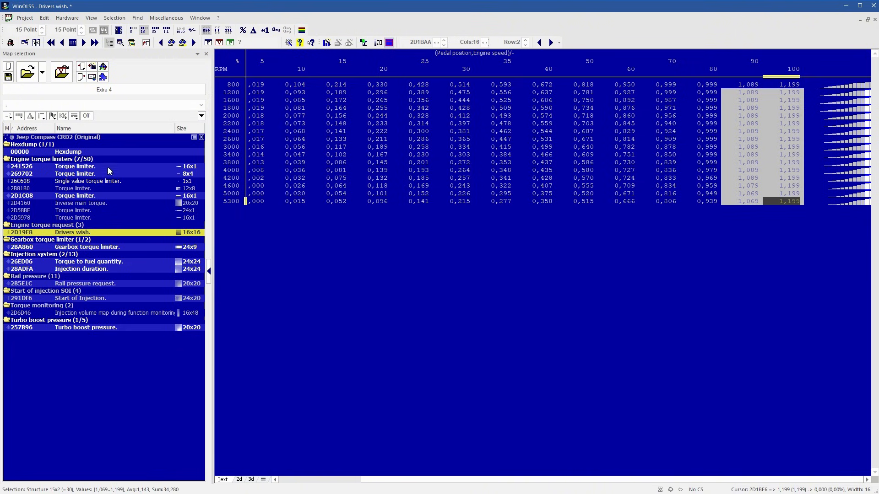
Locate the Inverse main torque map at 2D4160 in the hexdump and open its table of values.
{"action": "double_click", "coordinate": [77, 153]}
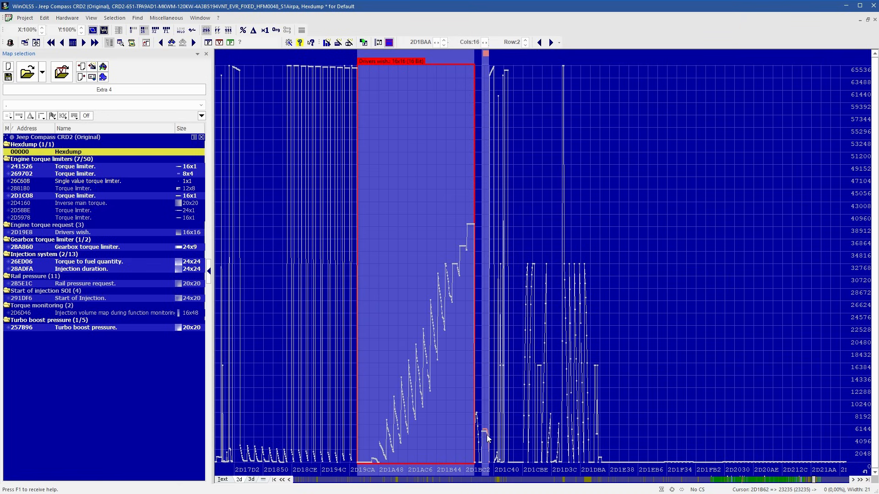
{"action": "left_click", "coordinate": [814, 480]}
{"action": "left_click", "coordinate": [825, 480]}
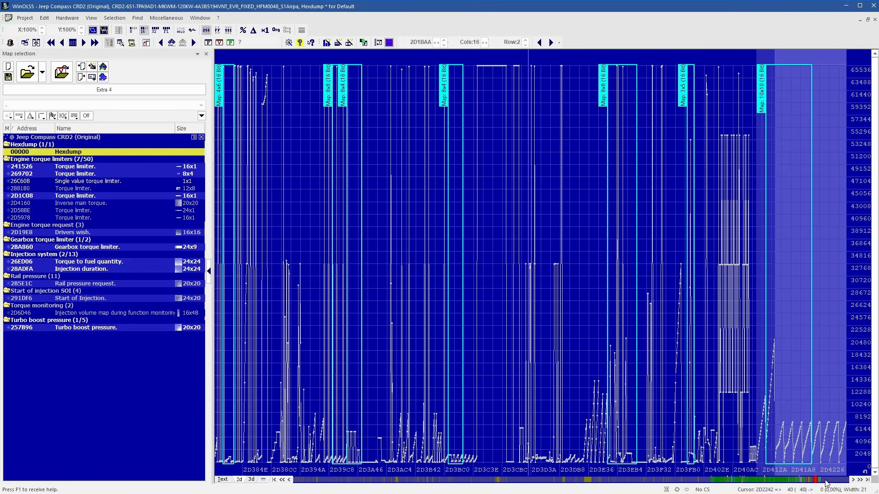
{"action": "left_click", "coordinate": [826, 479]}
{"action": "scroll", "coordinate": [404, 304], "scroll_direction": "up", "scroll_amount": 1}
{"action": "scroll", "coordinate": [404, 304], "scroll_direction": "up", "scroll_amount": 2}
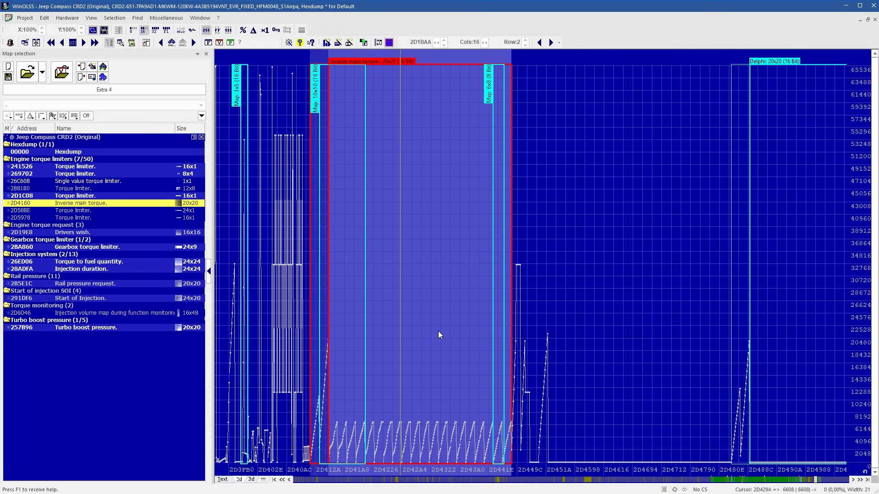
{"action": "double_click", "coordinate": [439, 331]}
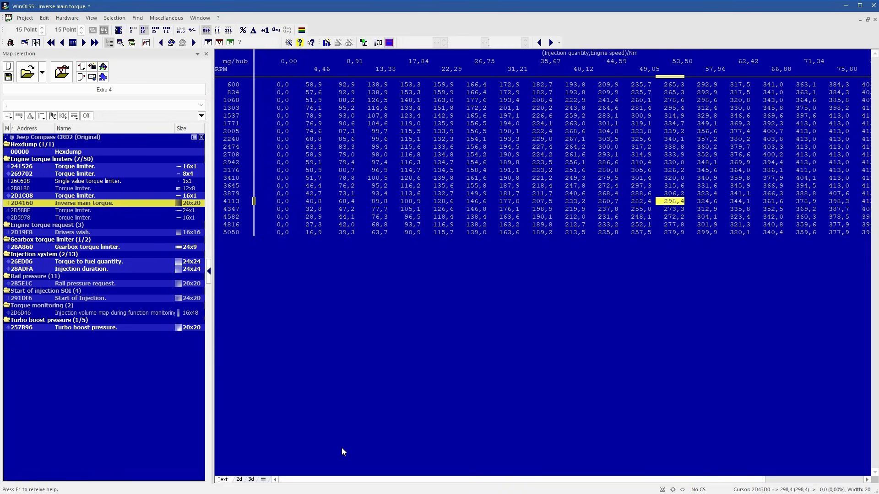
{"action": "double_click", "coordinate": [98, 153]}
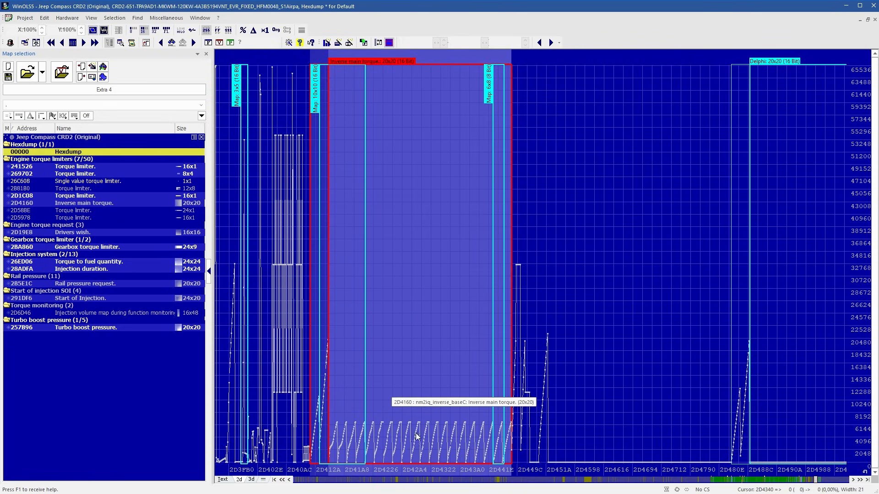
{"action": "left_click", "coordinate": [415, 387]}
{"action": "double_click", "coordinate": [415, 389]}
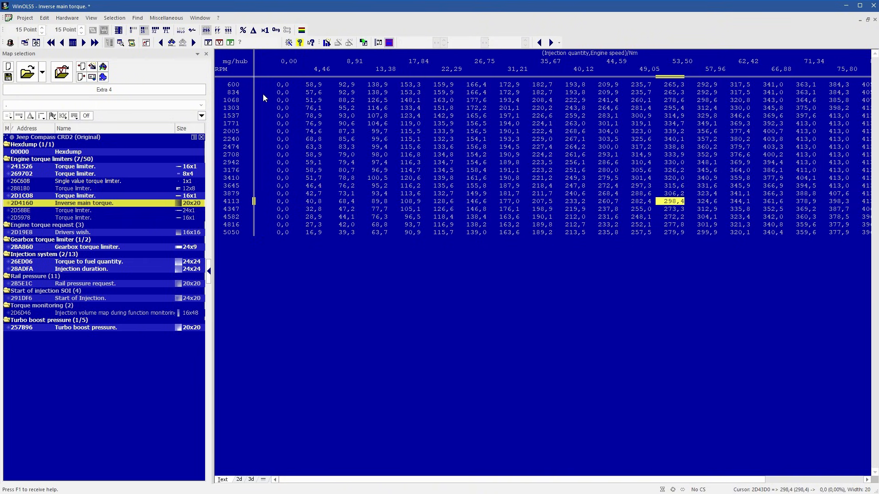
Lower the Inverse main torque values from 1771 to 5050 rpm and from 40,12 to 84,71 mg/hub by 7 percent.
{"action": "left_click", "coordinate": [237, 123]}
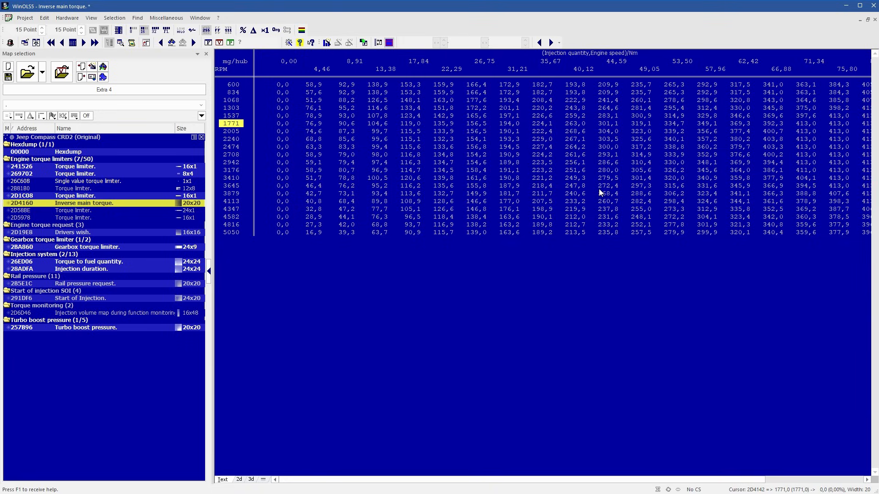
{"action": "key", "text": "Right"}
{"action": "key", "text": "Right"}
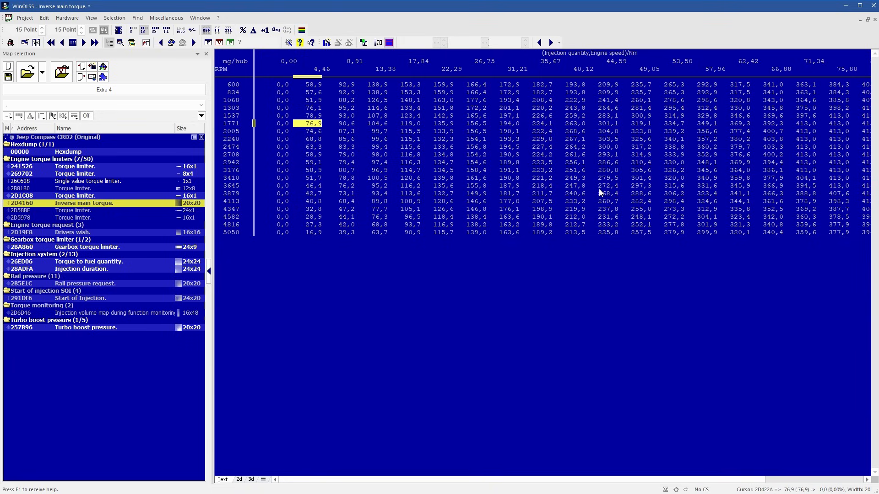
{"action": "key", "text": "Right"}
{"action": "key", "text": "Right"}
{"action": "key", "text": "Right"}
{"action": "key", "text": "Right"}
{"action": "key", "text": "Right"}
{"action": "key", "text": "Right"}
{"action": "key", "text": "Right"}
{"action": "key", "text": "Right"}
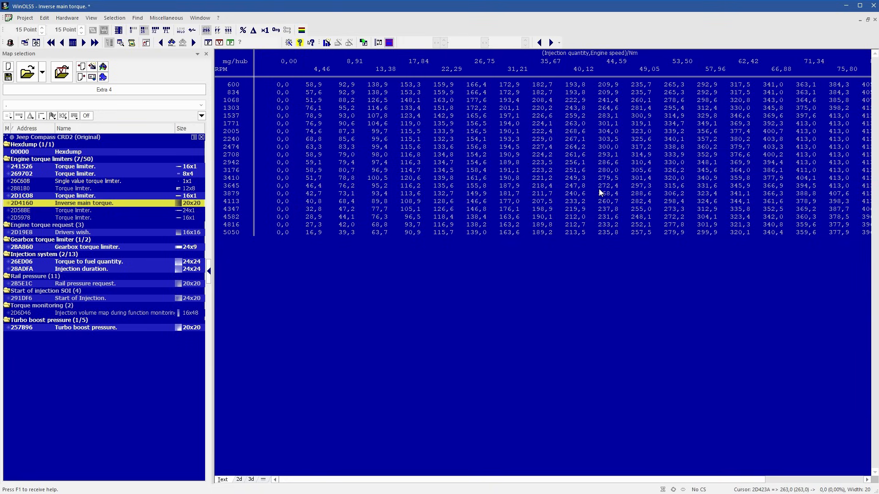
{"action": "key", "text": "shift+Right"}
{"action": "key", "text": "shift+Right"}
{"action": "key", "text": "shift+Right"}
{"action": "key", "text": "shift+Right"}
{"action": "key", "text": "shift+Right"}
{"action": "key", "text": "shift+Right"}
{"action": "key", "text": "shift+Right"}
{"action": "key", "text": "shift+Right"}
{"action": "key", "text": "shift+Right"}
{"action": "key", "text": "shift+Right"}
{"action": "key", "text": "shift+Down"}
{"action": "key", "text": "shift+Down"}
{"action": "key", "text": "shift+Down"}
{"action": "key", "text": "shift+Down"}
{"action": "key", "text": "shift+Down"}
{"action": "key", "text": "shift+Down"}
{"action": "key", "text": "shift+Down"}
{"action": "key", "text": "shift+Down"}
{"action": "key", "text": "shift+Down"}
{"action": "key", "text": "shift+Down"}
{"action": "key", "text": "shift+Down"}
{"action": "key", "text": "shift+Down"}
{"action": "key", "text": "shift+Down"}
{"action": "key", "text": "shift+Down"}
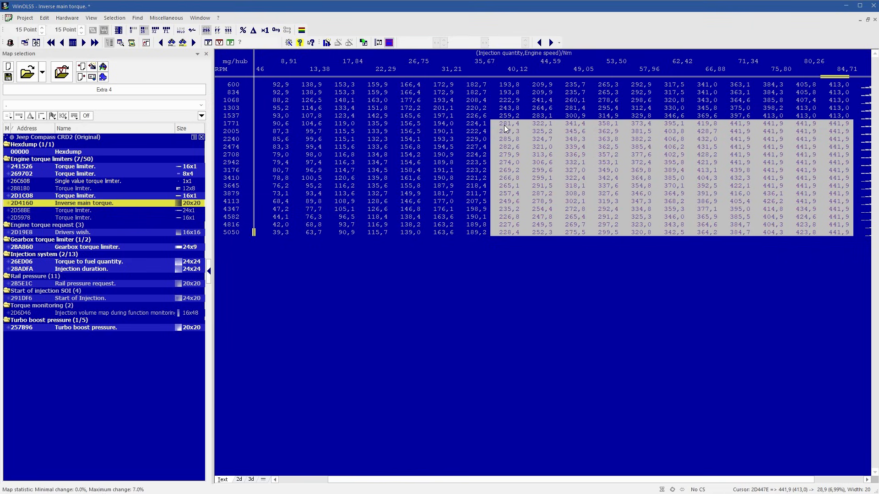
{"action": "key", "text": "percent"}
{"action": "type", "text": "-7"}
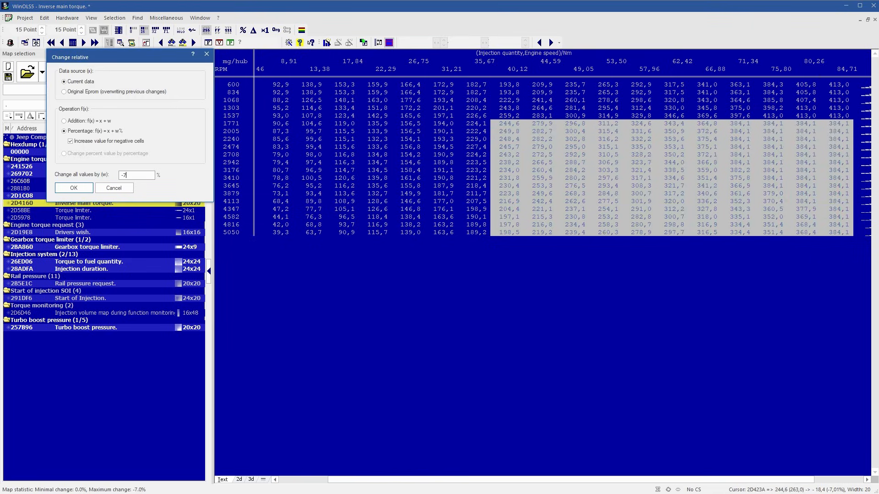
{"action": "key", "text": "Return"}
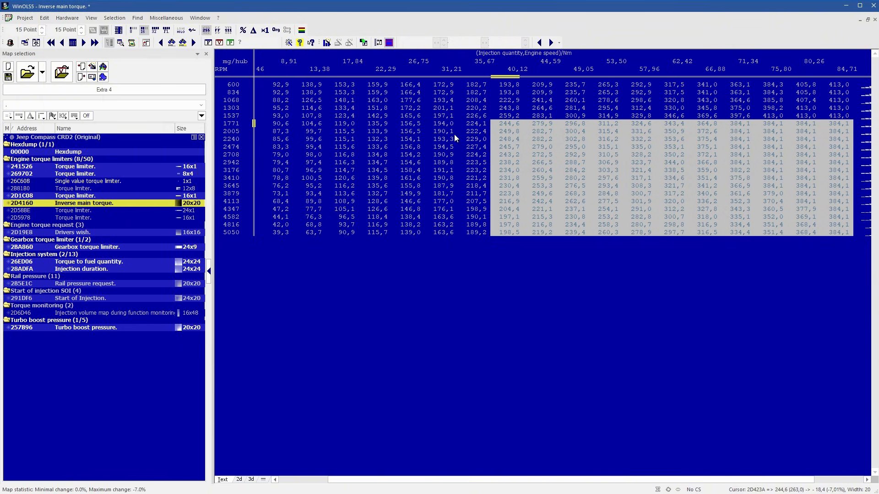
Locate the 24x1 Torque limiter at 2D58BE in the hexdump, show it as a table and select its values from 1800 to 5300 rpm.
{"action": "left_click", "coordinate": [93, 149]}
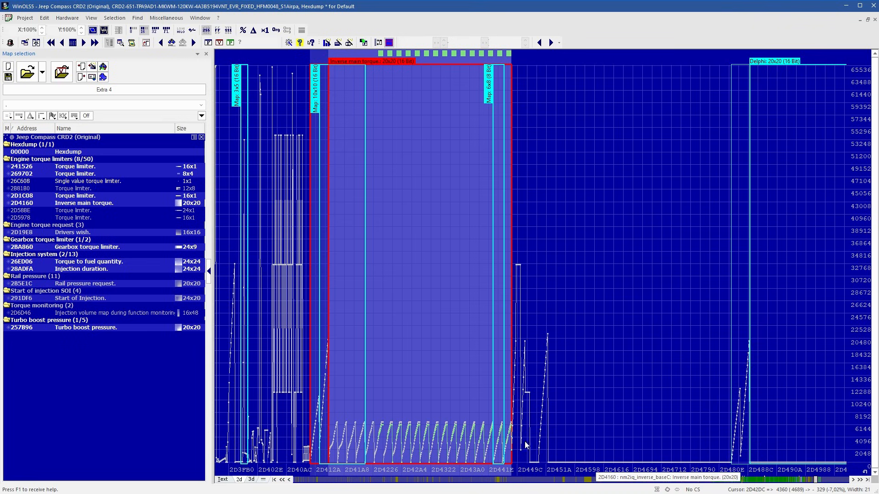
{"action": "left_click", "coordinate": [833, 480]}
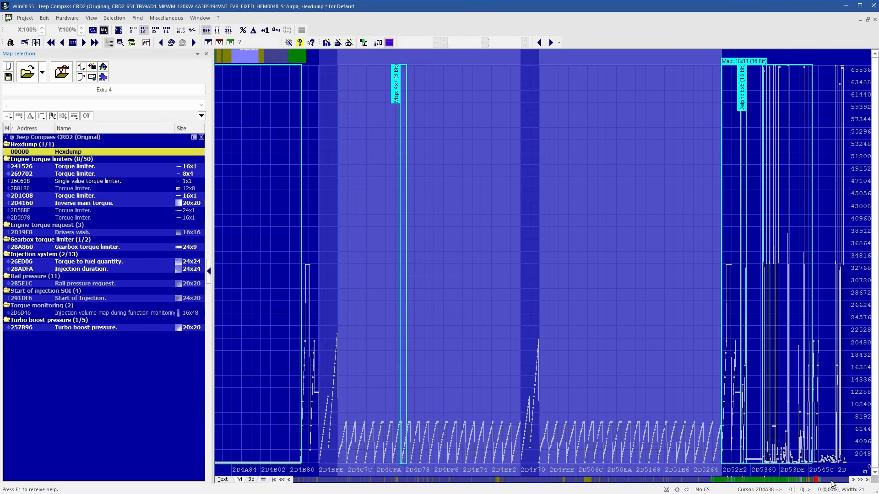
{"action": "left_click", "coordinate": [829, 480]}
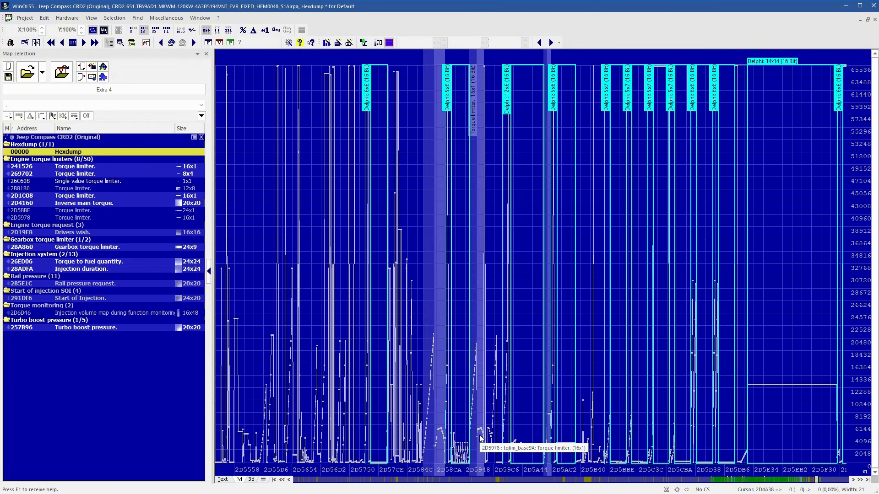
{"action": "left_click", "coordinate": [441, 440]}
{"action": "double_click", "coordinate": [441, 440]}
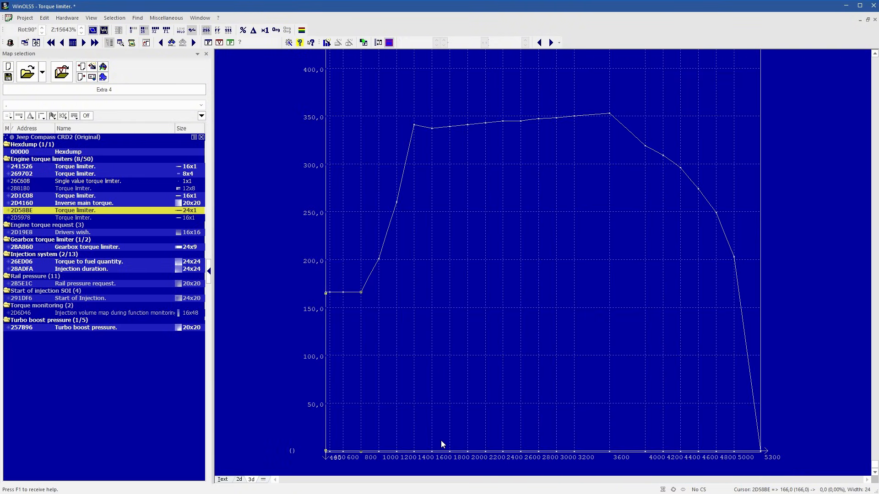
{"action": "left_click", "coordinate": [222, 480]}
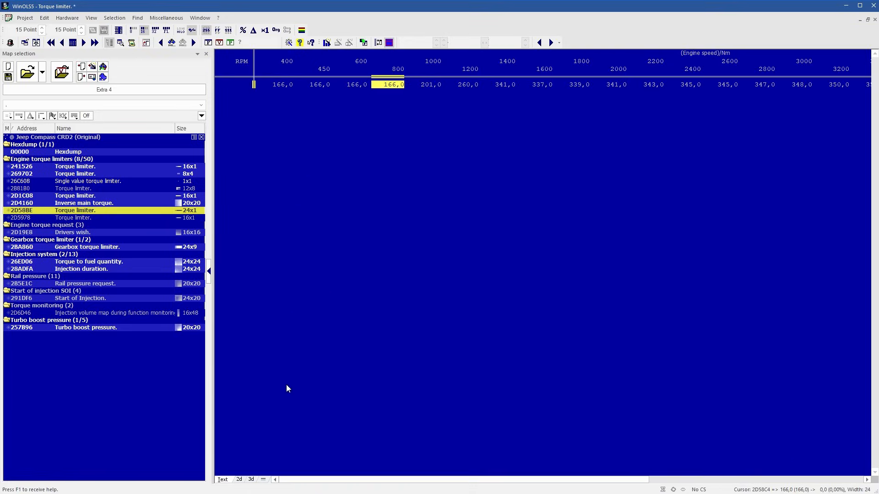
{"action": "key", "text": "Right"}
{"action": "left_click_drag", "start_coordinate": [578, 83], "coordinate": [843, 84]}
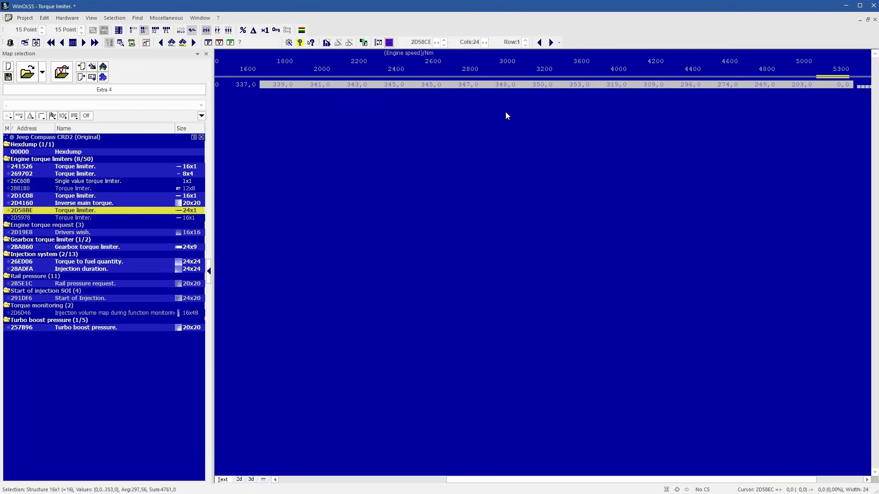
{"action": "key", "text": "percent"}
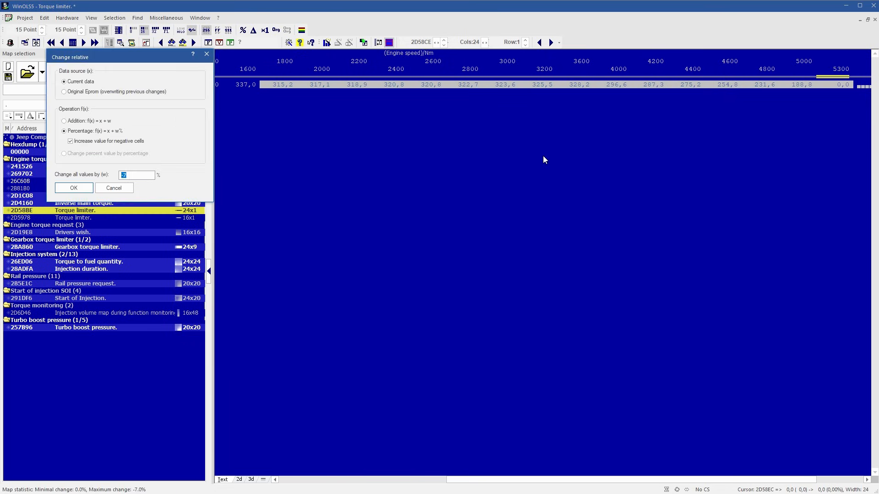
{"action": "key", "text": "Return"}
{"action": "key", "text": "ctrl+z"}
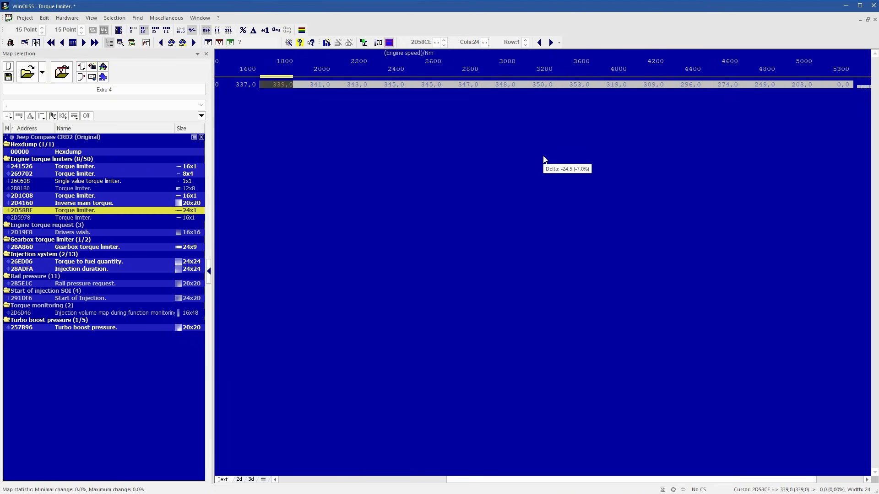
Raise the selected values of the 24x1 Torque limiter by 7 percent.
{"action": "key", "text": "percent"}
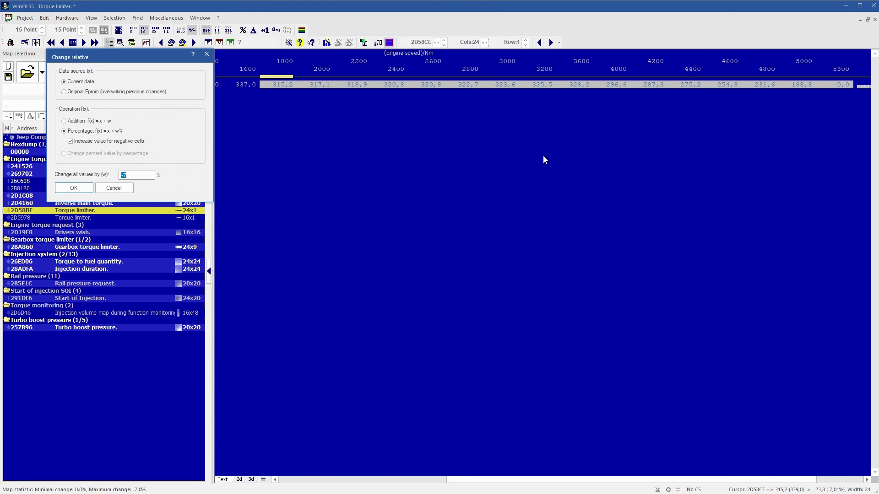
{"action": "type", "text": "7"}
{"action": "key", "text": "Return"}
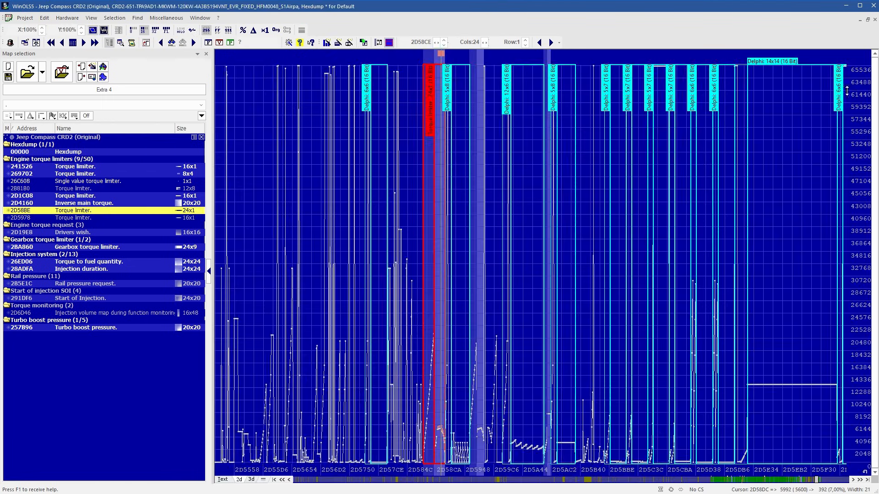
Open the 16x1 Torque limiter at 2D5978 as a table and raise its values from 1800 to 4900 rpm by 7 percent.
{"action": "left_click", "coordinate": [875, 19]}
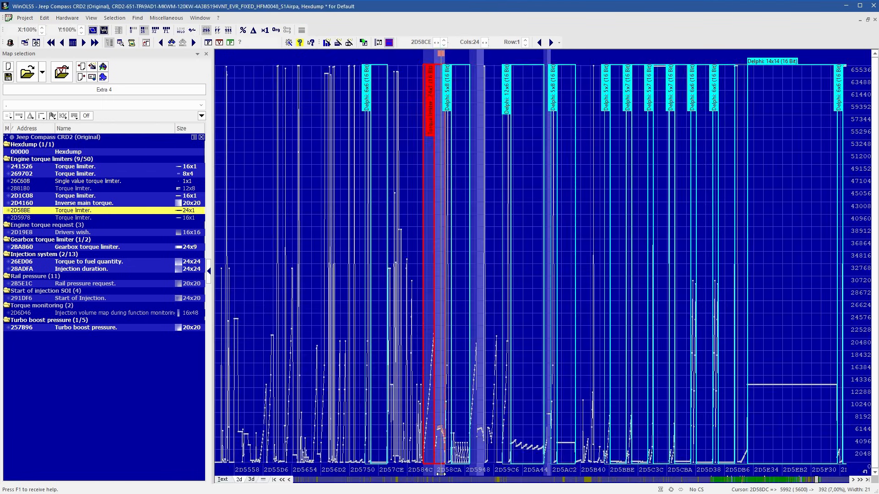
{"action": "double_click", "coordinate": [482, 442]}
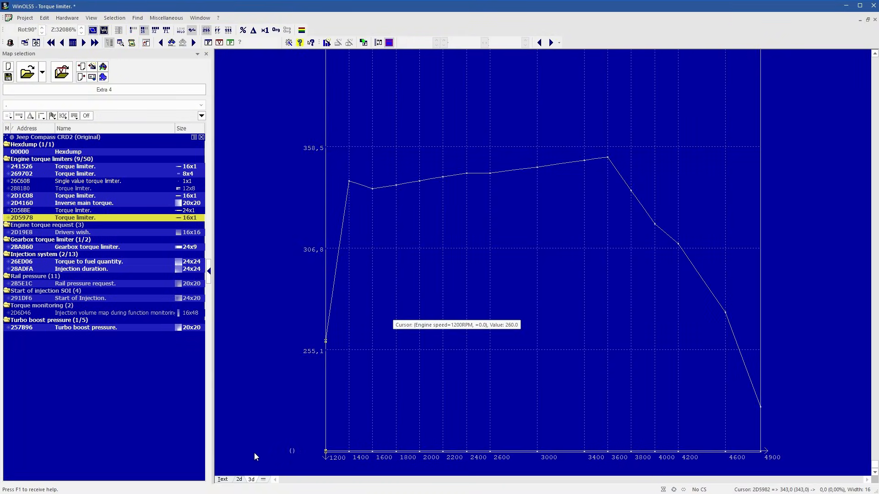
{"action": "left_click", "coordinate": [224, 480]}
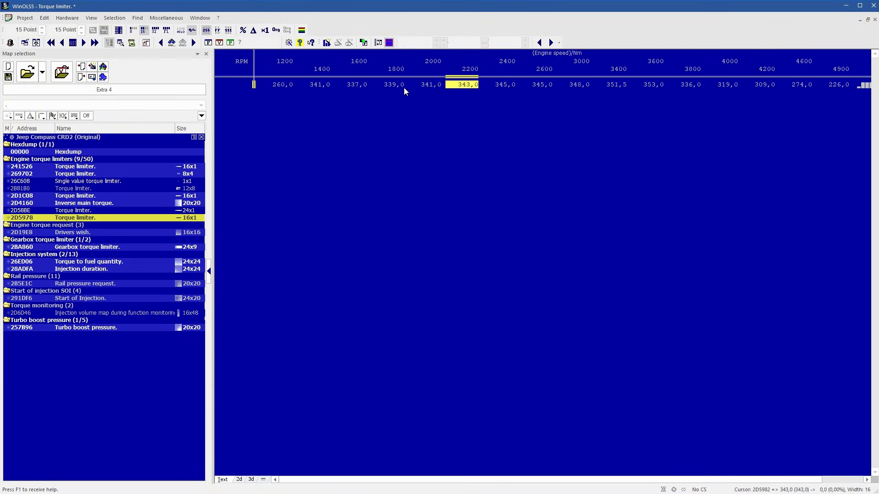
{"action": "left_click_drag", "start_coordinate": [400, 87], "coordinate": [829, 103]}
{"action": "key", "text": "percent"}
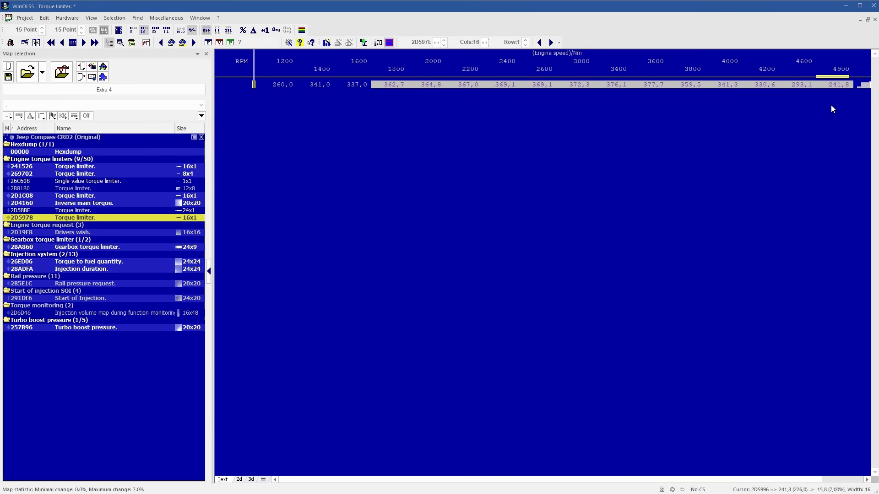
{"action": "type", "text": "7"}
{"action": "key", "text": "Return"}
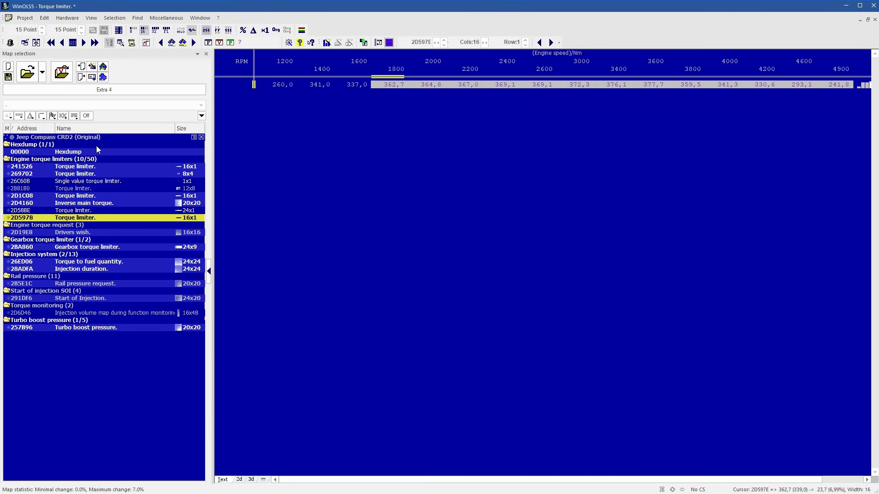
Locate the first 16x48 Injection volume map during function monitoring at 2D6D46 in the hexdump and open its table.
{"action": "left_click", "coordinate": [95, 152]}
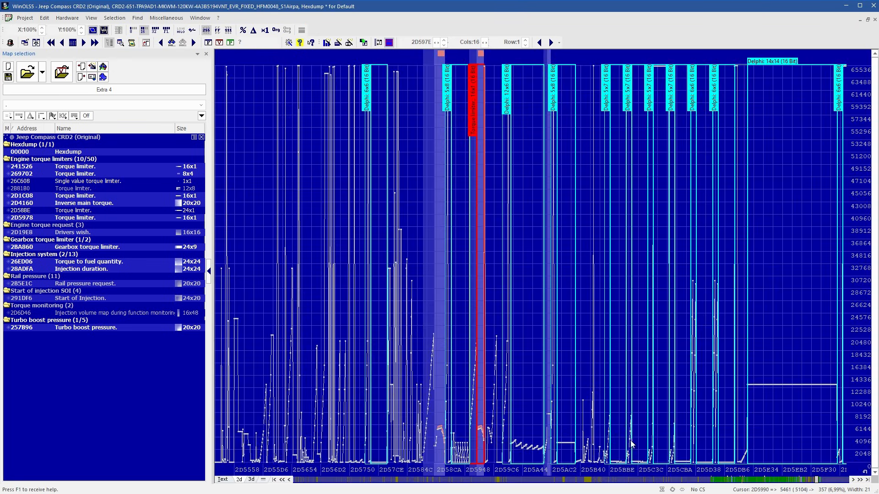
{"action": "left_click", "coordinate": [832, 480]}
{"action": "left_click", "coordinate": [807, 481]}
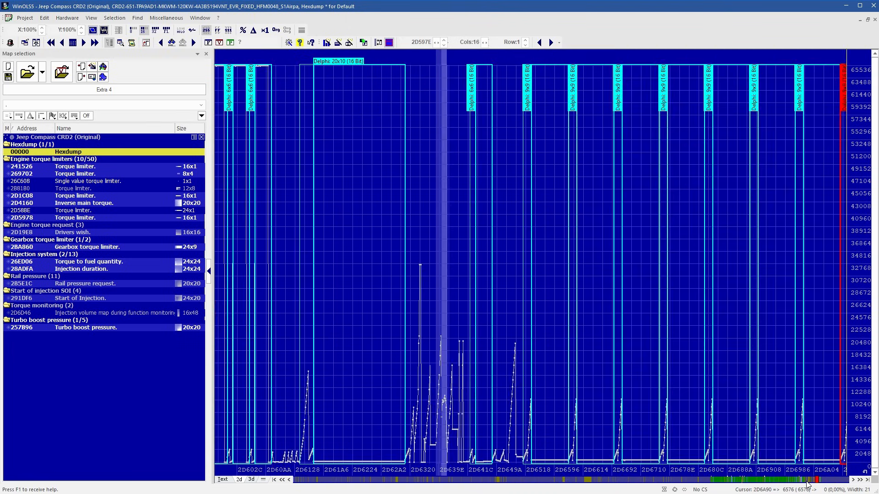
{"action": "left_click", "coordinate": [836, 482]}
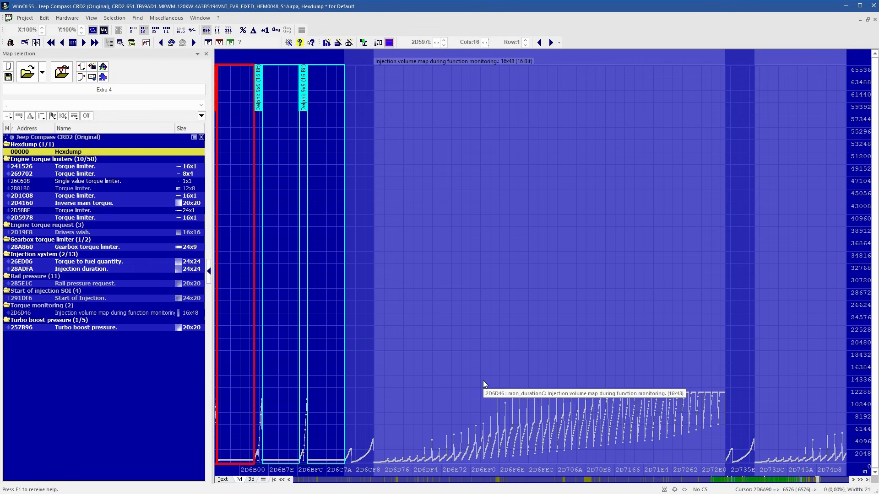
{"action": "left_click", "coordinate": [566, 376]}
{"action": "scroll", "coordinate": [566, 373], "scroll_direction": "down", "scroll_amount": 5}
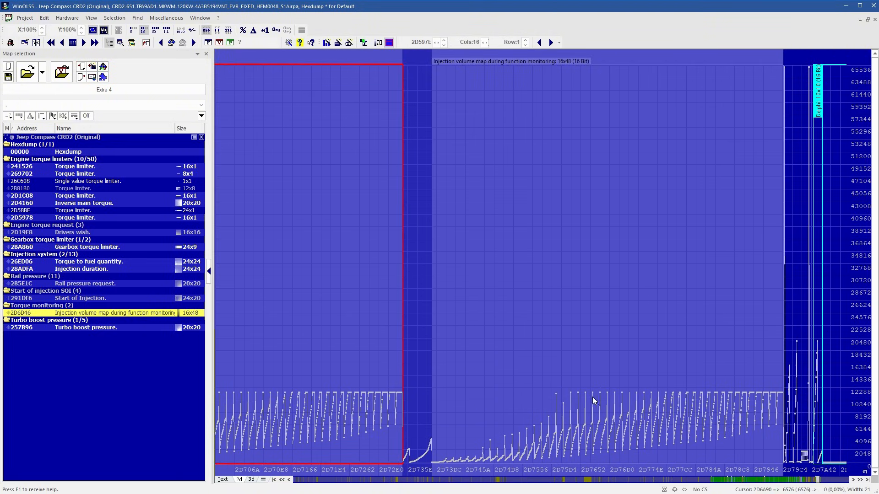
{"action": "scroll", "coordinate": [308, 367], "scroll_direction": "up", "scroll_amount": 4}
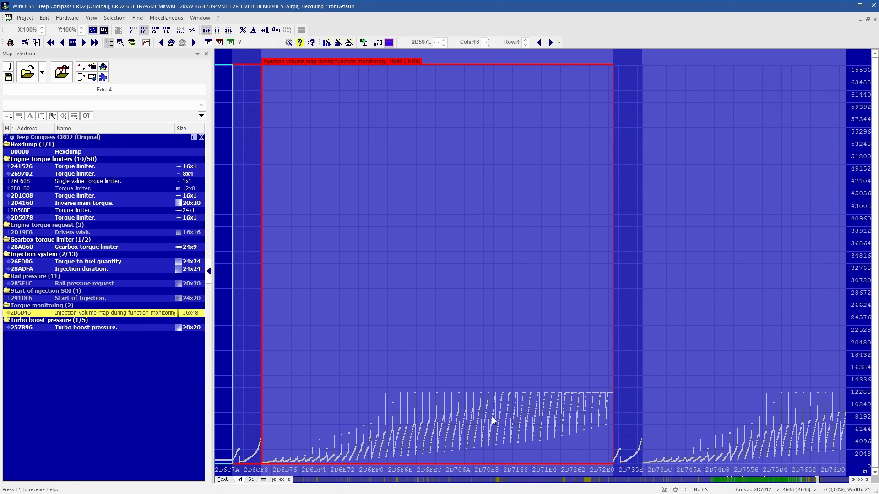
{"action": "double_click", "coordinate": [448, 351]}
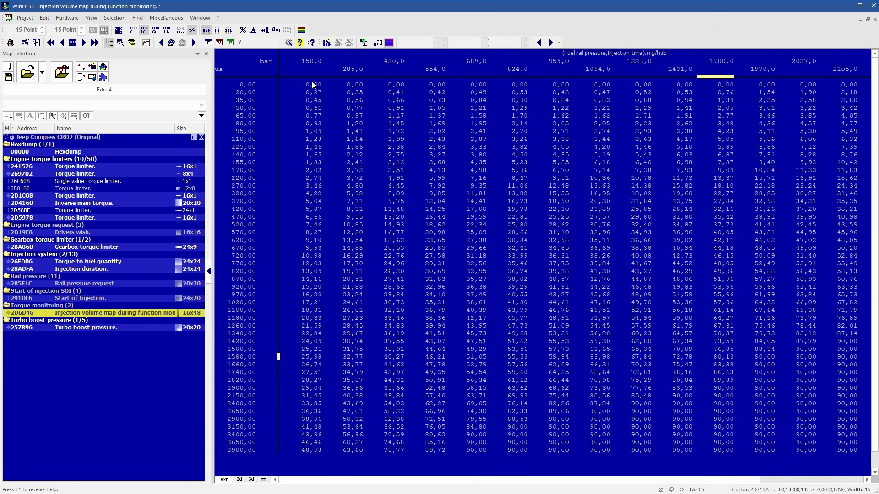
Set all values of the Injection volume map during function monitoring to 0.
{"action": "left_click_drag", "start_coordinate": [313, 84], "coordinate": [842, 451]}
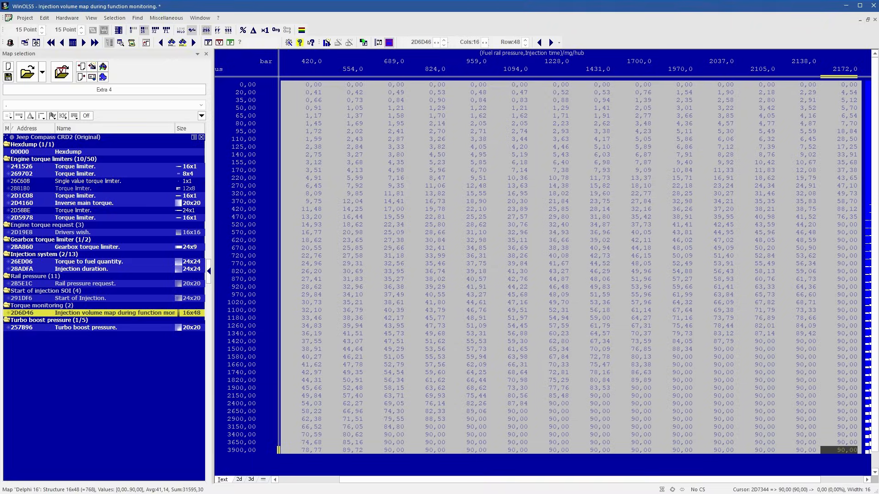
{"action": "type", "text": "0"}
{"action": "key", "text": "Return"}
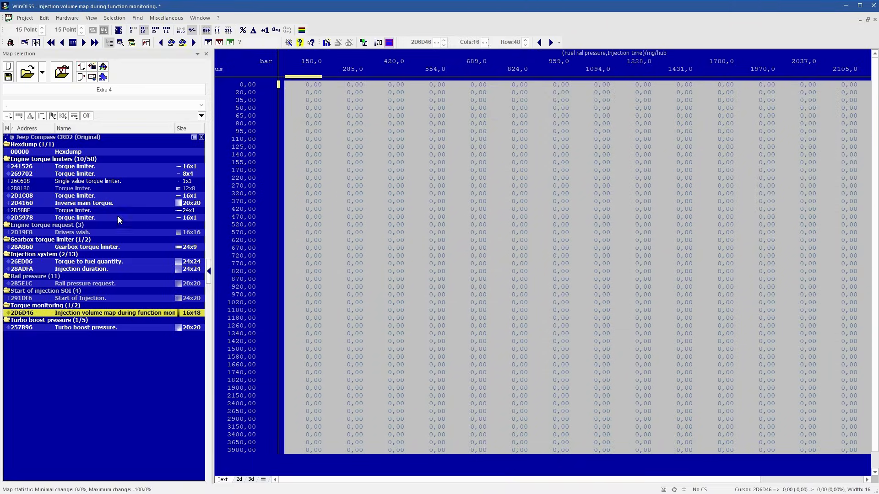
Locate the 16x1 Torque limiter at 2D8682, just before the Maximum torque factor request map, and open its table.
{"action": "double_click", "coordinate": [86, 153]}
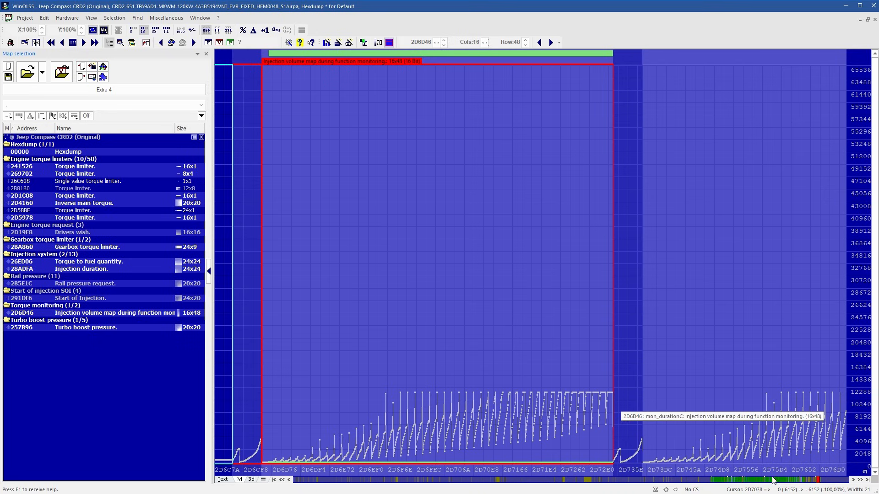
{"action": "left_click", "coordinate": [828, 480]}
{"action": "left_click", "coordinate": [828, 480]}
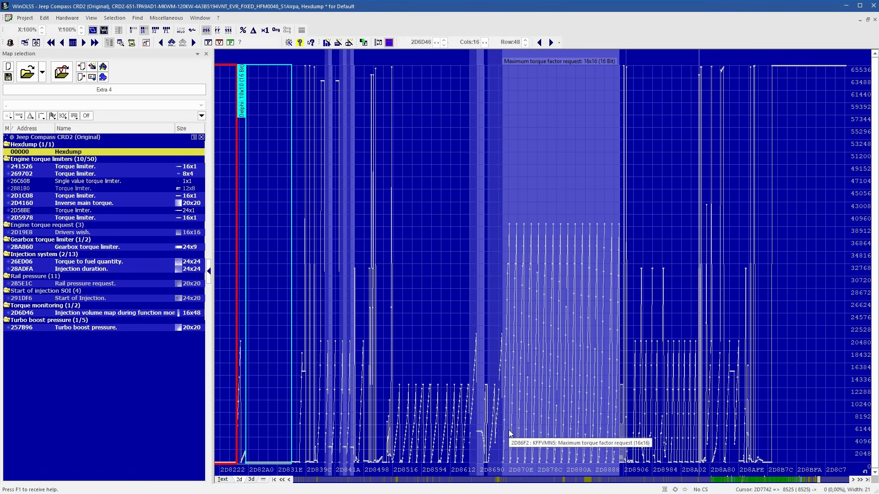
{"action": "double_click", "coordinate": [477, 427]}
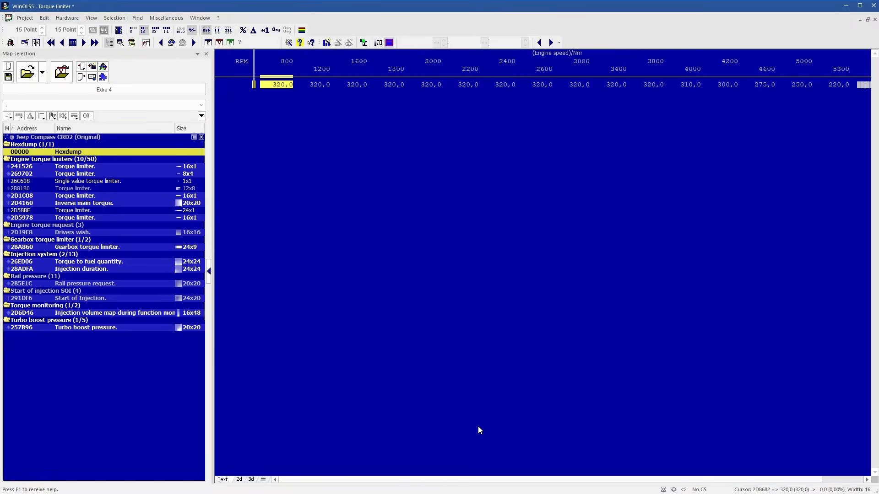
Raise this 16x1 Torque limiter's values from 1800 to 5300 rpm by 7 percent.
{"action": "left_click", "coordinate": [400, 87]}
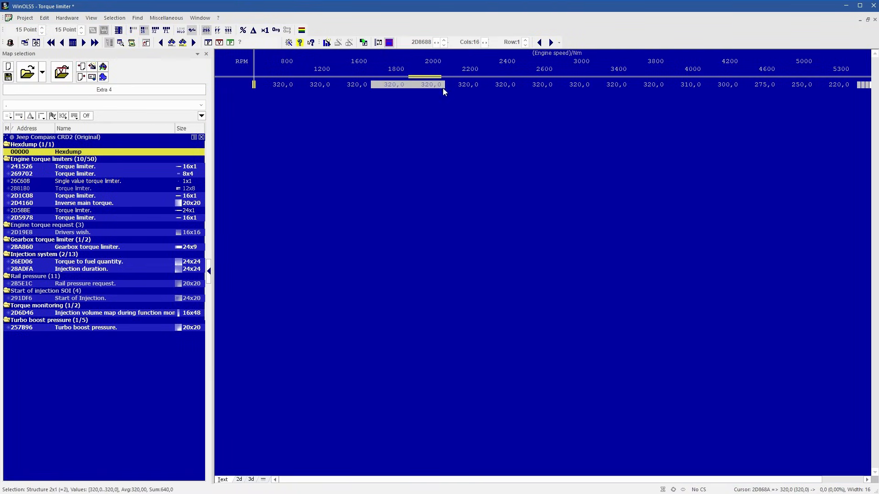
{"action": "key", "text": "shift+End"}
{"action": "key", "text": "percent"}
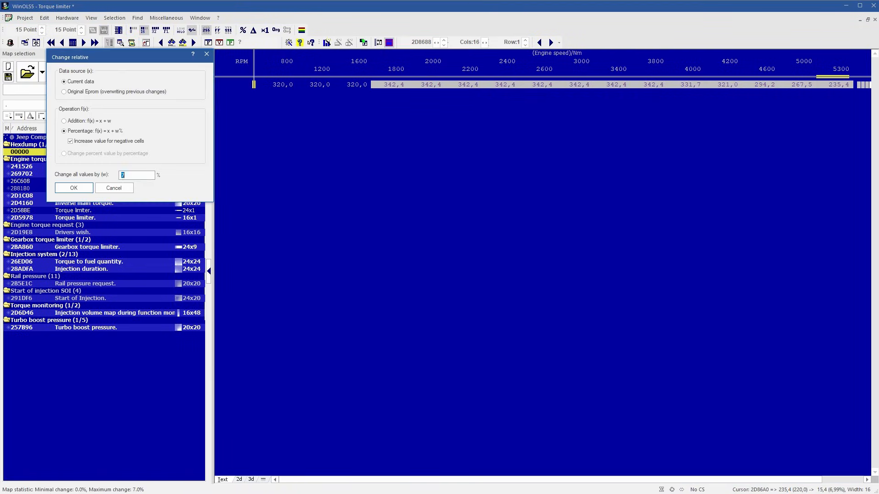
{"action": "key", "text": "Return"}
{"action": "left_click", "coordinate": [578, 202]}
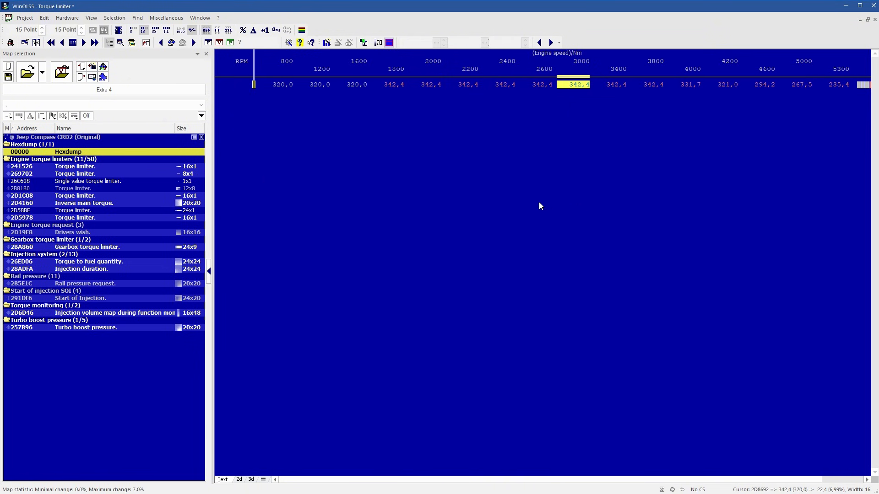
Review the modified areas of the hexdump backwards, from the last edited torque limiter through 2D5978 and 2D1C08 to the gearbox torque limiter.
{"action": "double_click", "coordinate": [83, 150]}
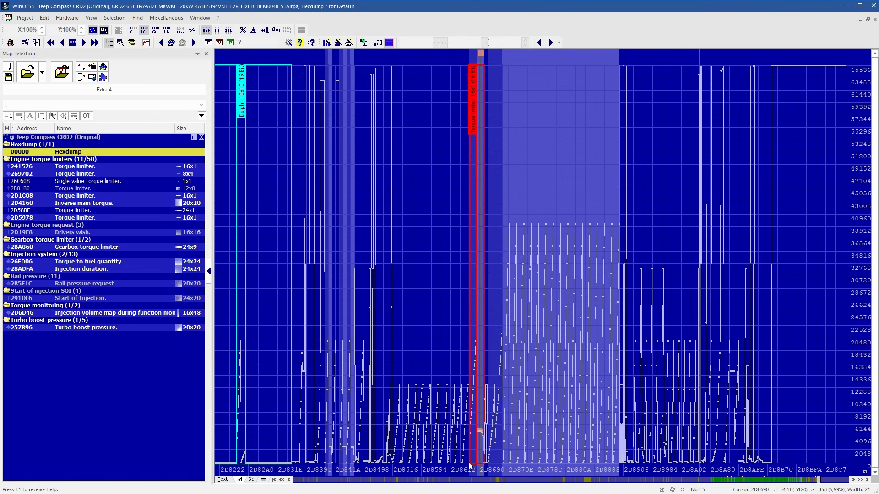
{"action": "key", "text": "v"}
{"action": "key", "text": "v"}
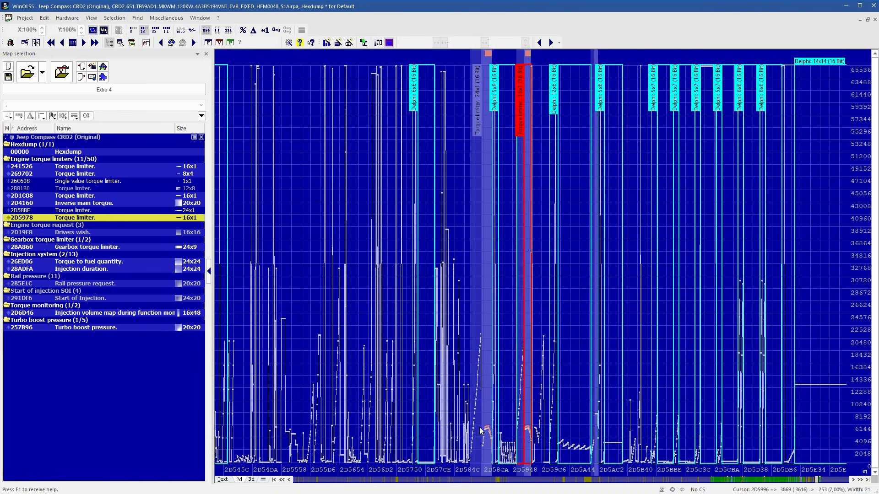
{"action": "left_click_drag", "start_coordinate": [479, 431], "coordinate": [540, 443]}
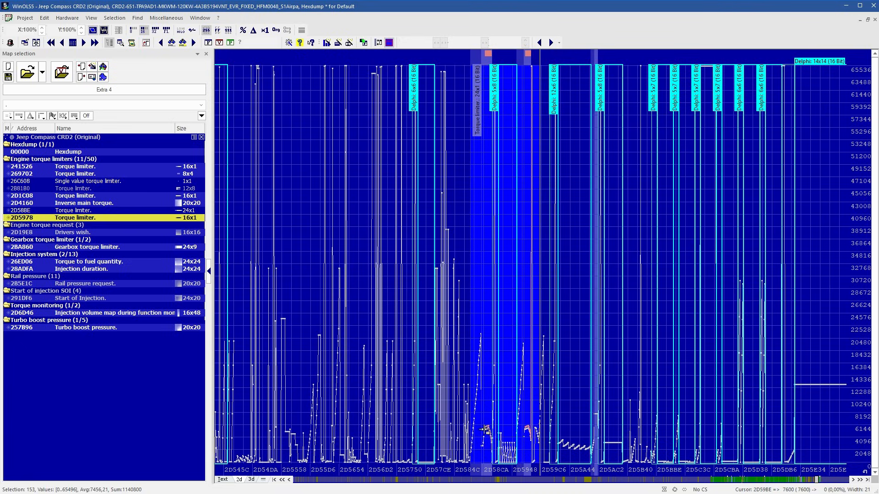
{"action": "left_click", "coordinate": [438, 435]}
{"action": "key", "text": "v"}
{"action": "key", "text": "v"}
{"action": "key", "text": "v"}
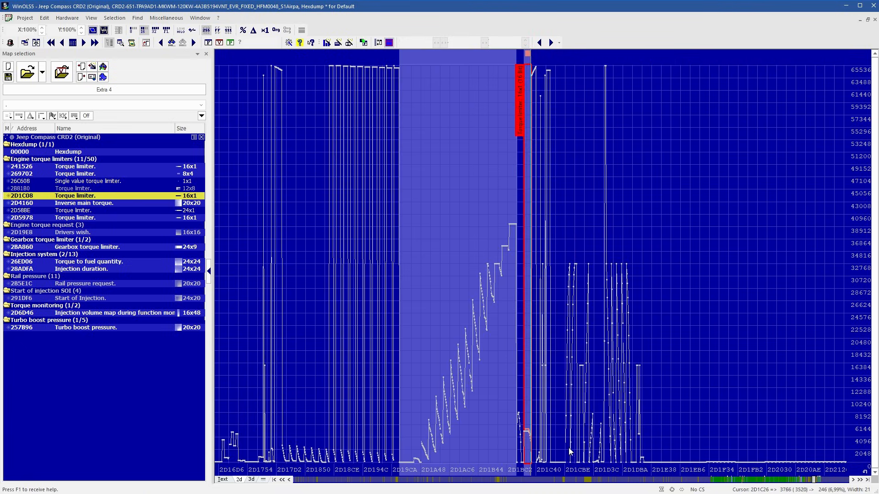
{"action": "key", "text": "v"}
Recheck the changes forward from the gearbox torque limiter at 2BA860 to the 24x1 Torque limiter at 2D58BE, and back again.
{"action": "key", "text": "n"}
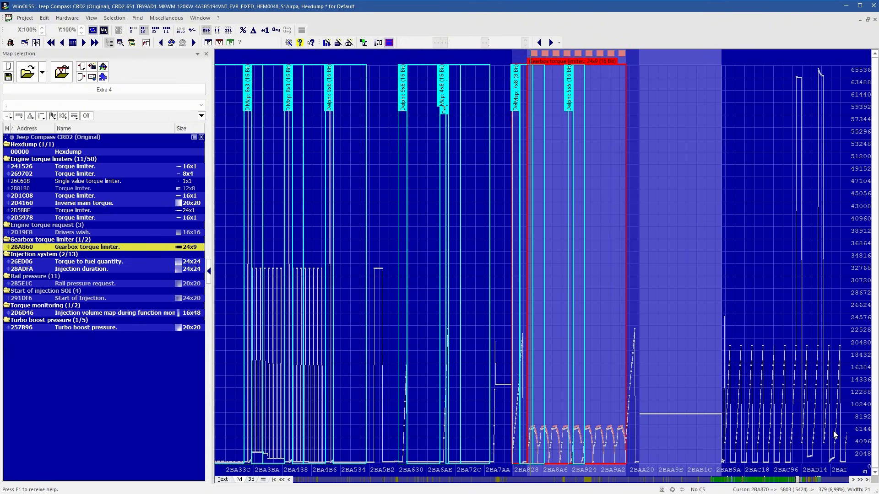
{"action": "key", "text": "n"}
{"action": "key", "text": "n"}
{"action": "key", "text": "n"}
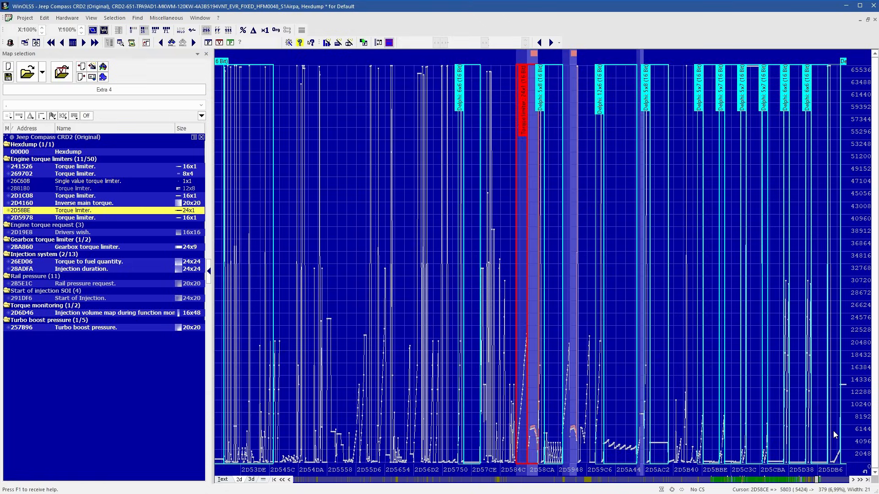
{"action": "key", "text": "v"}
{"action": "key", "text": "v"}
{"action": "key", "text": "v"}
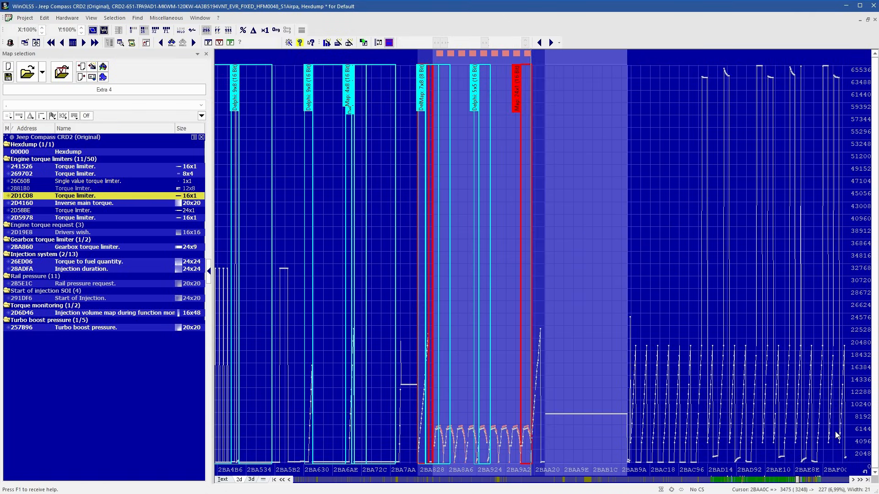
Examine the changed single value torque limiter and the 8x4 Torque limiter at 269702 together with the maps around them.
{"action": "key", "text": "v"}
{"action": "key", "text": "v"}
{"action": "key", "text": "v"}
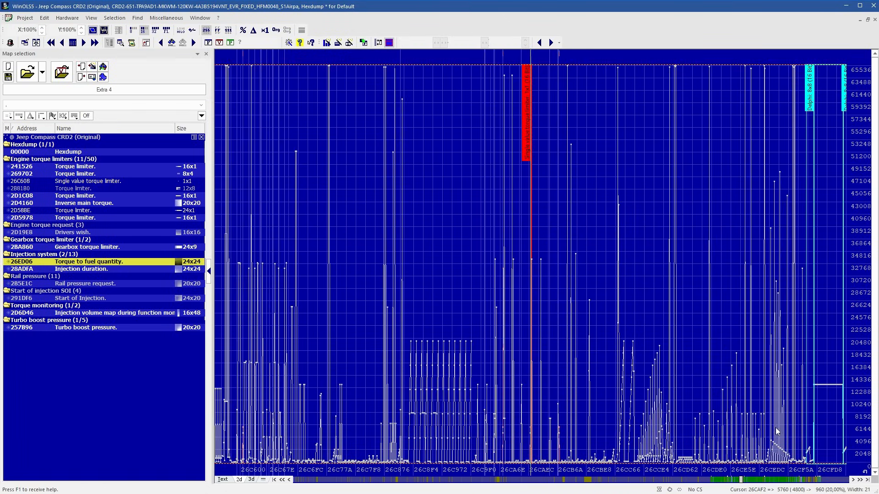
{"action": "left_click_drag", "start_coordinate": [642, 419], "coordinate": [410, 420]}
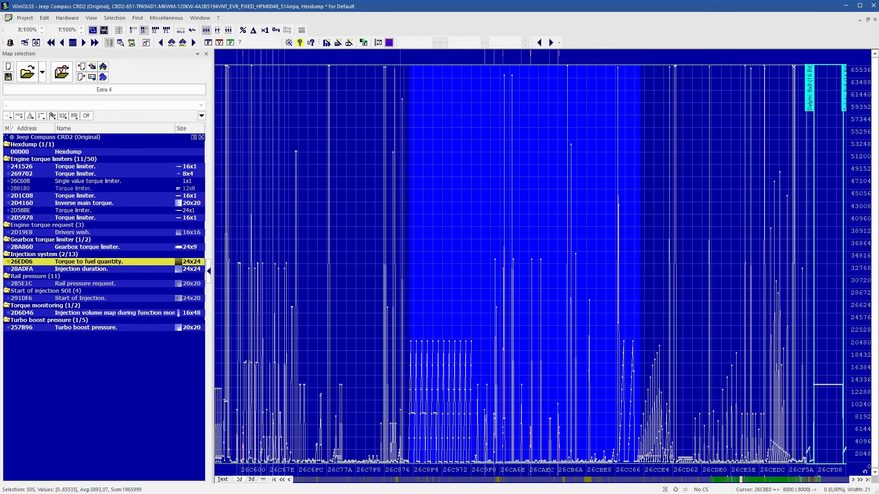
{"action": "key", "text": "v"}
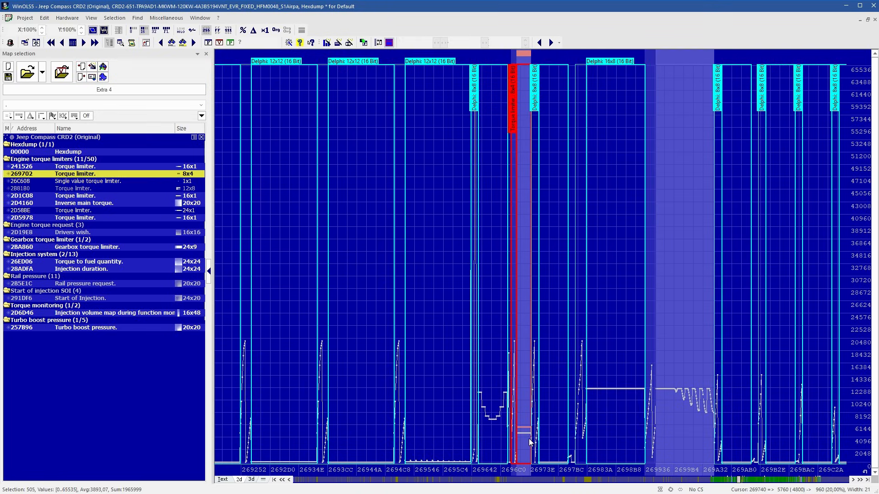
{"action": "left_click", "coordinate": [594, 407]}
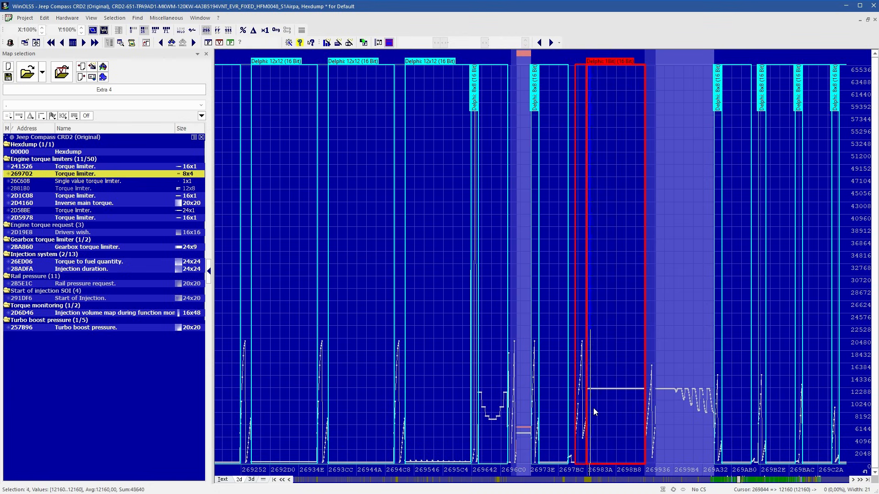
{"action": "left_click_drag", "start_coordinate": [593, 408], "coordinate": [732, 430]}
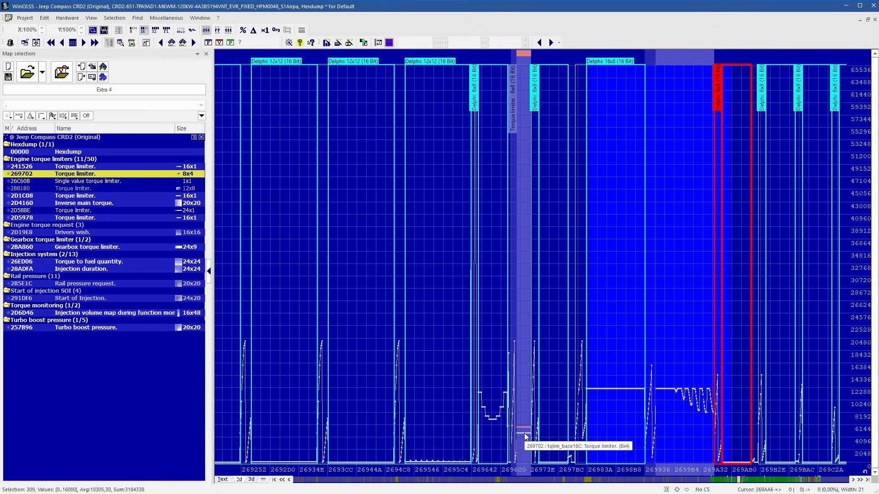
Examine the changes in the Turbo boost pressure map at 257B96 and the 16x1 Torque limiter at 241526.
{"action": "left_click", "coordinate": [399, 415]}
{"action": "key", "text": "v"}
{"action": "key", "text": "v"}
{"action": "key", "text": "v"}
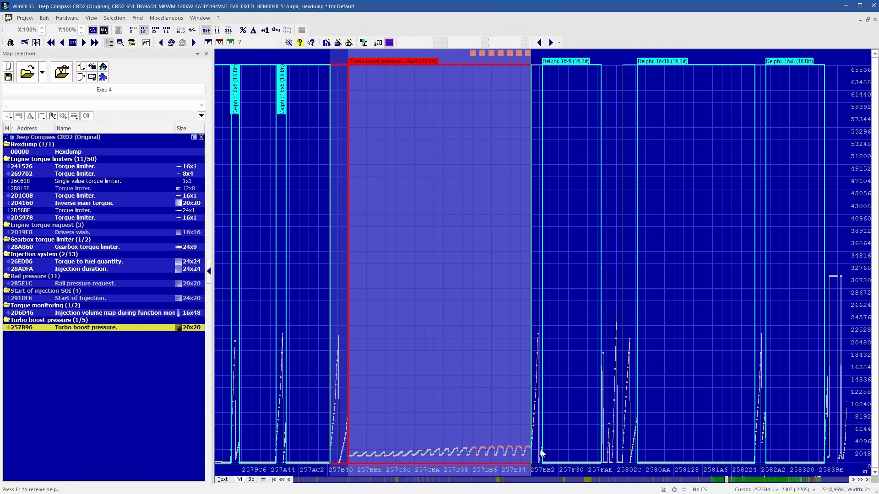
{"action": "key", "text": "v"}
{"action": "left_click_drag", "start_coordinate": [519, 434], "coordinate": [553, 443]}
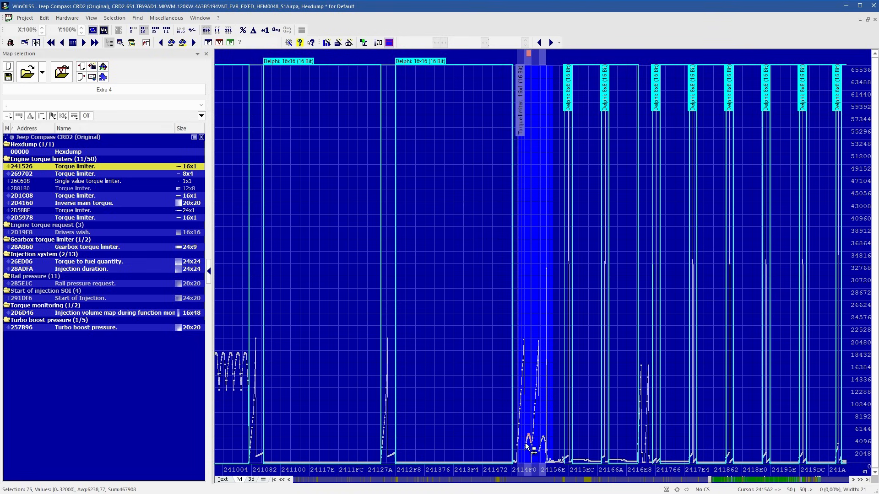
{"action": "left_click", "coordinate": [576, 450]}
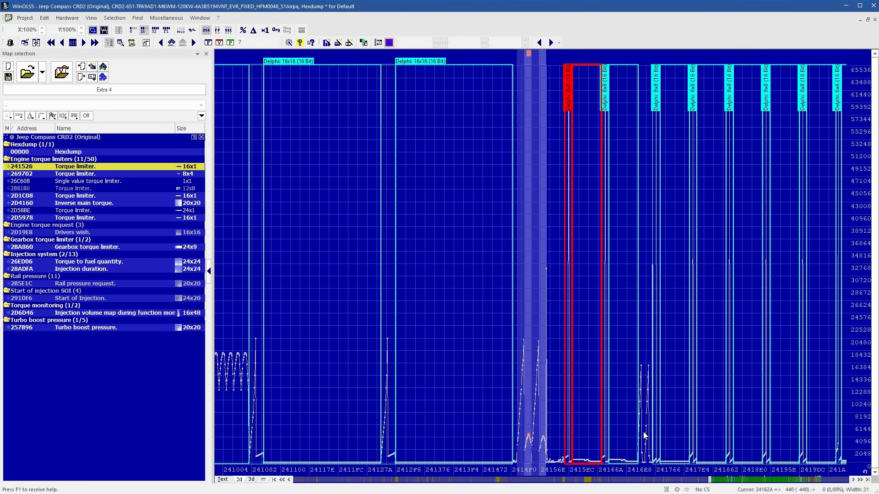